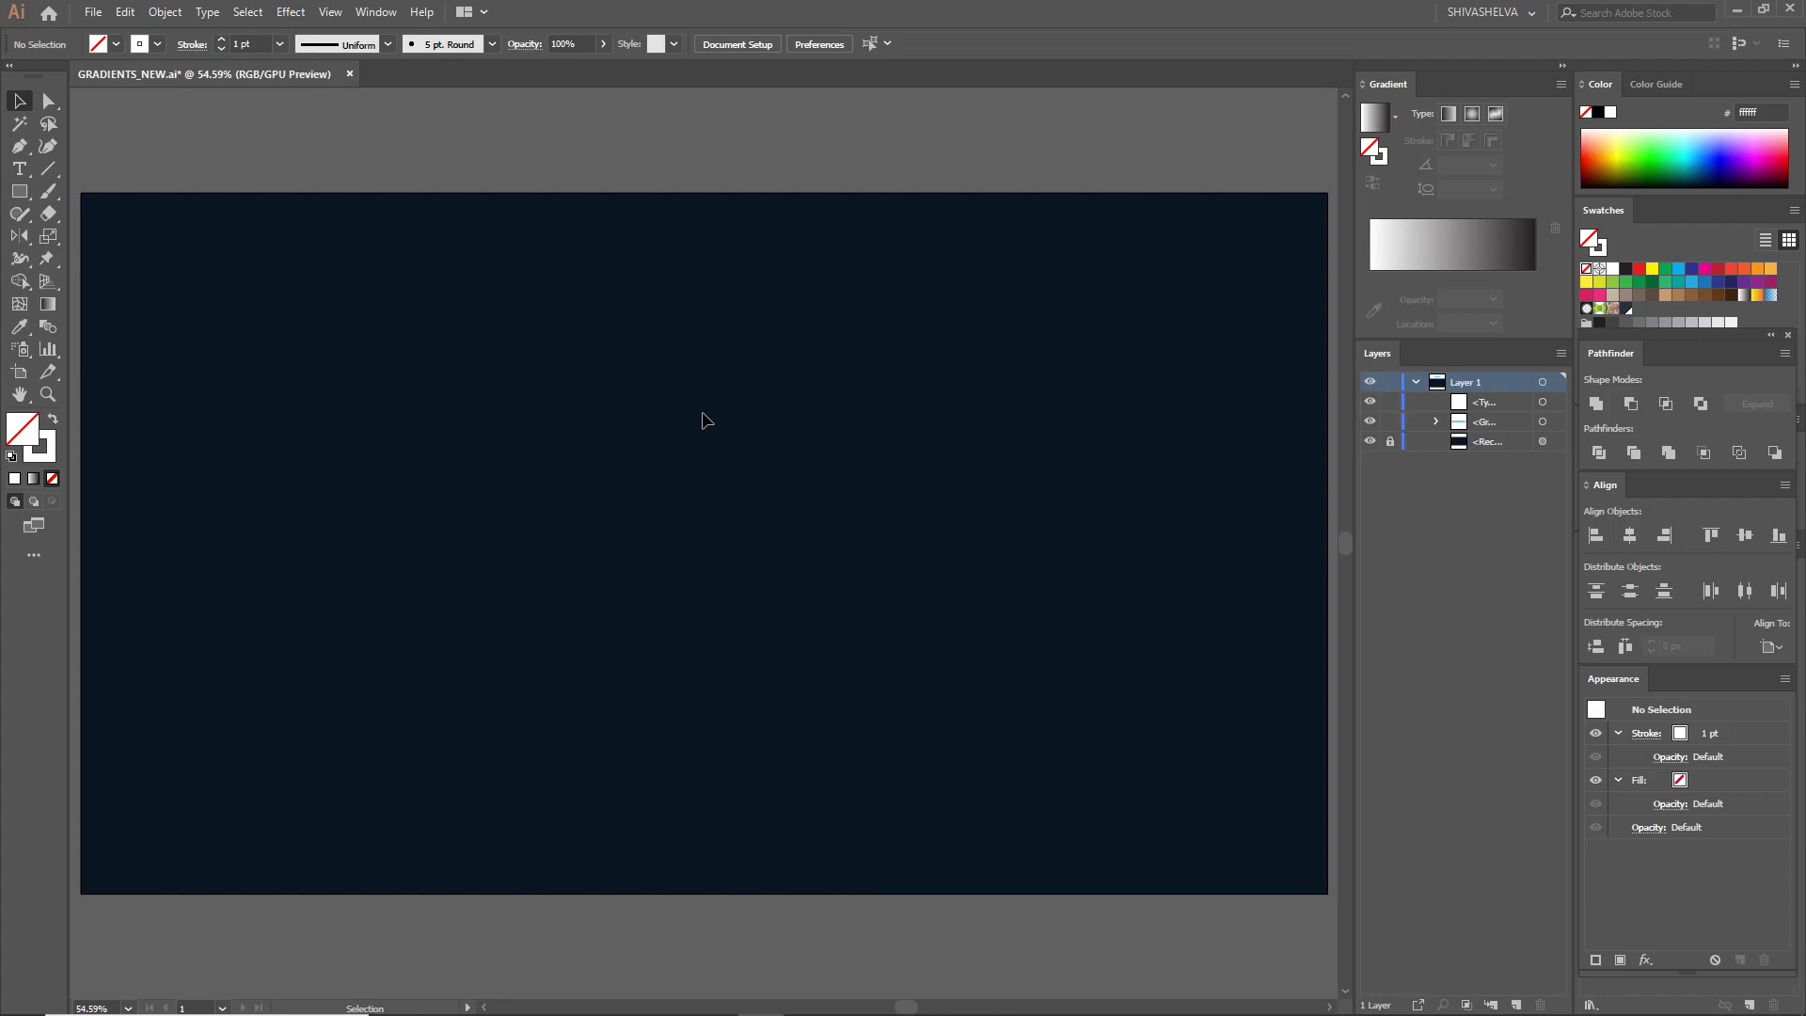
- Draw a horizontal line about 853 px long from the artboard's centre towards its right edge with the Pen tool
click(19, 146)
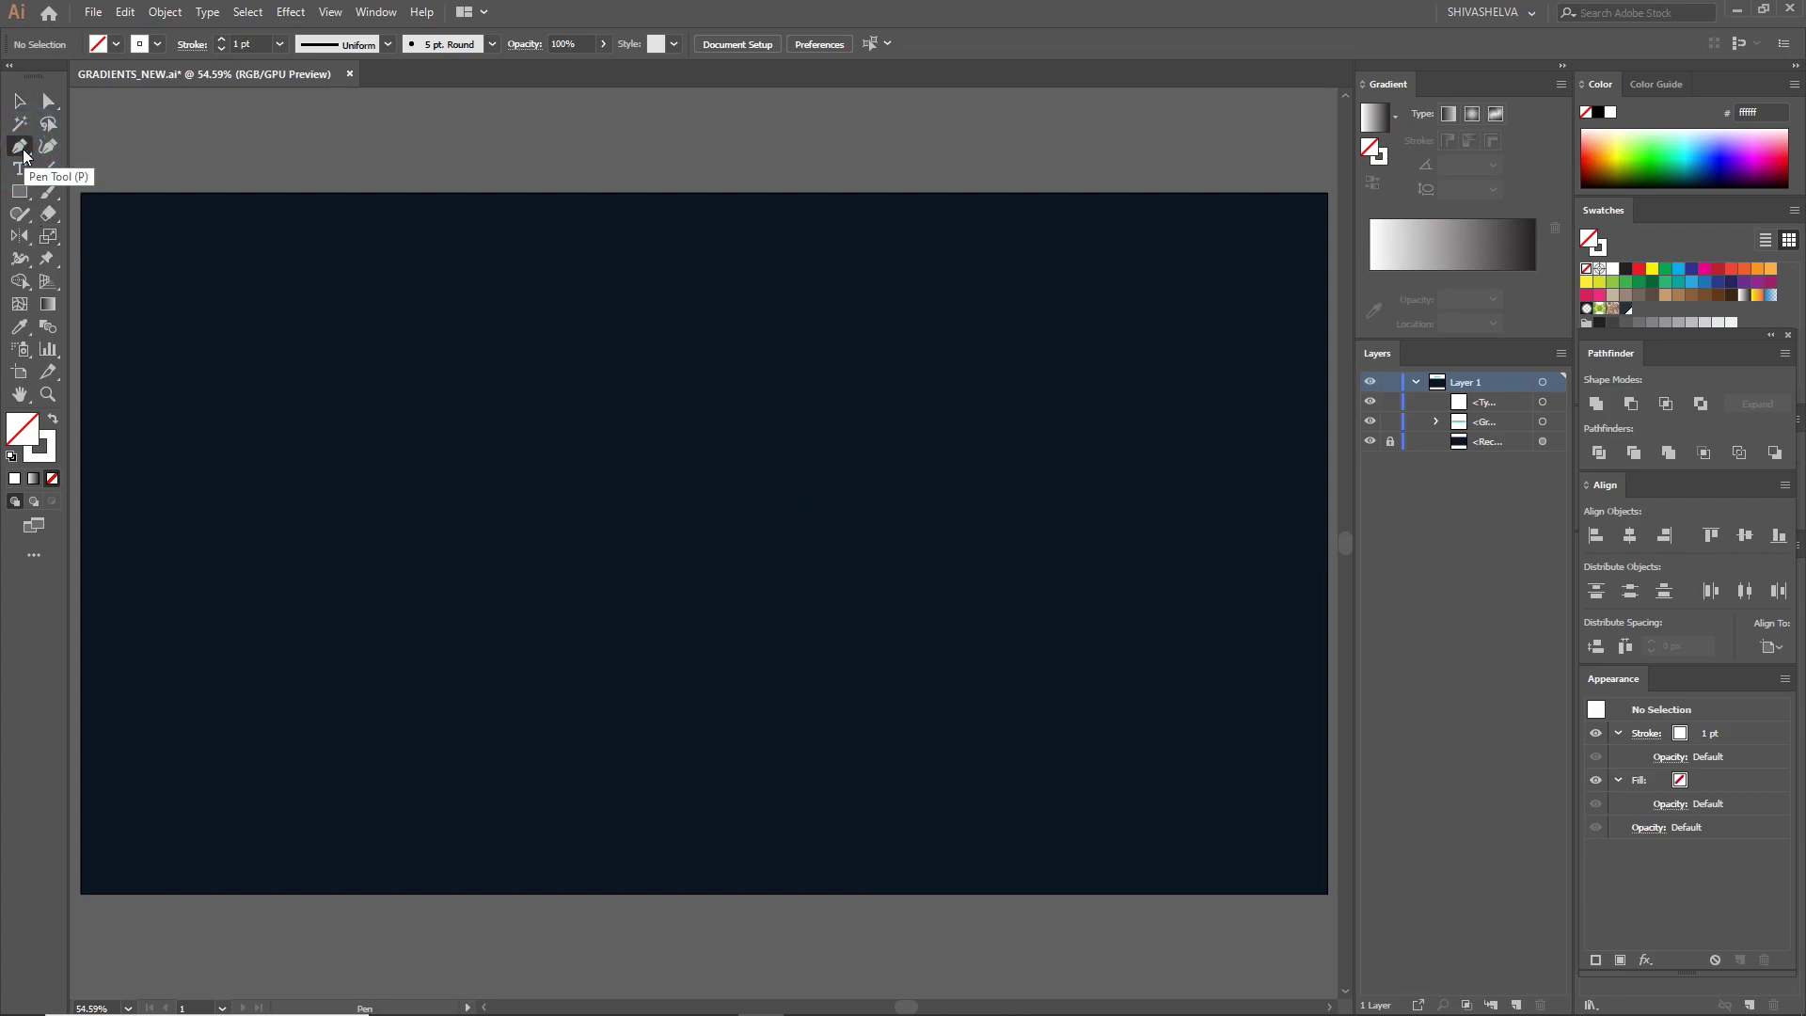
key(Caps_Lock)
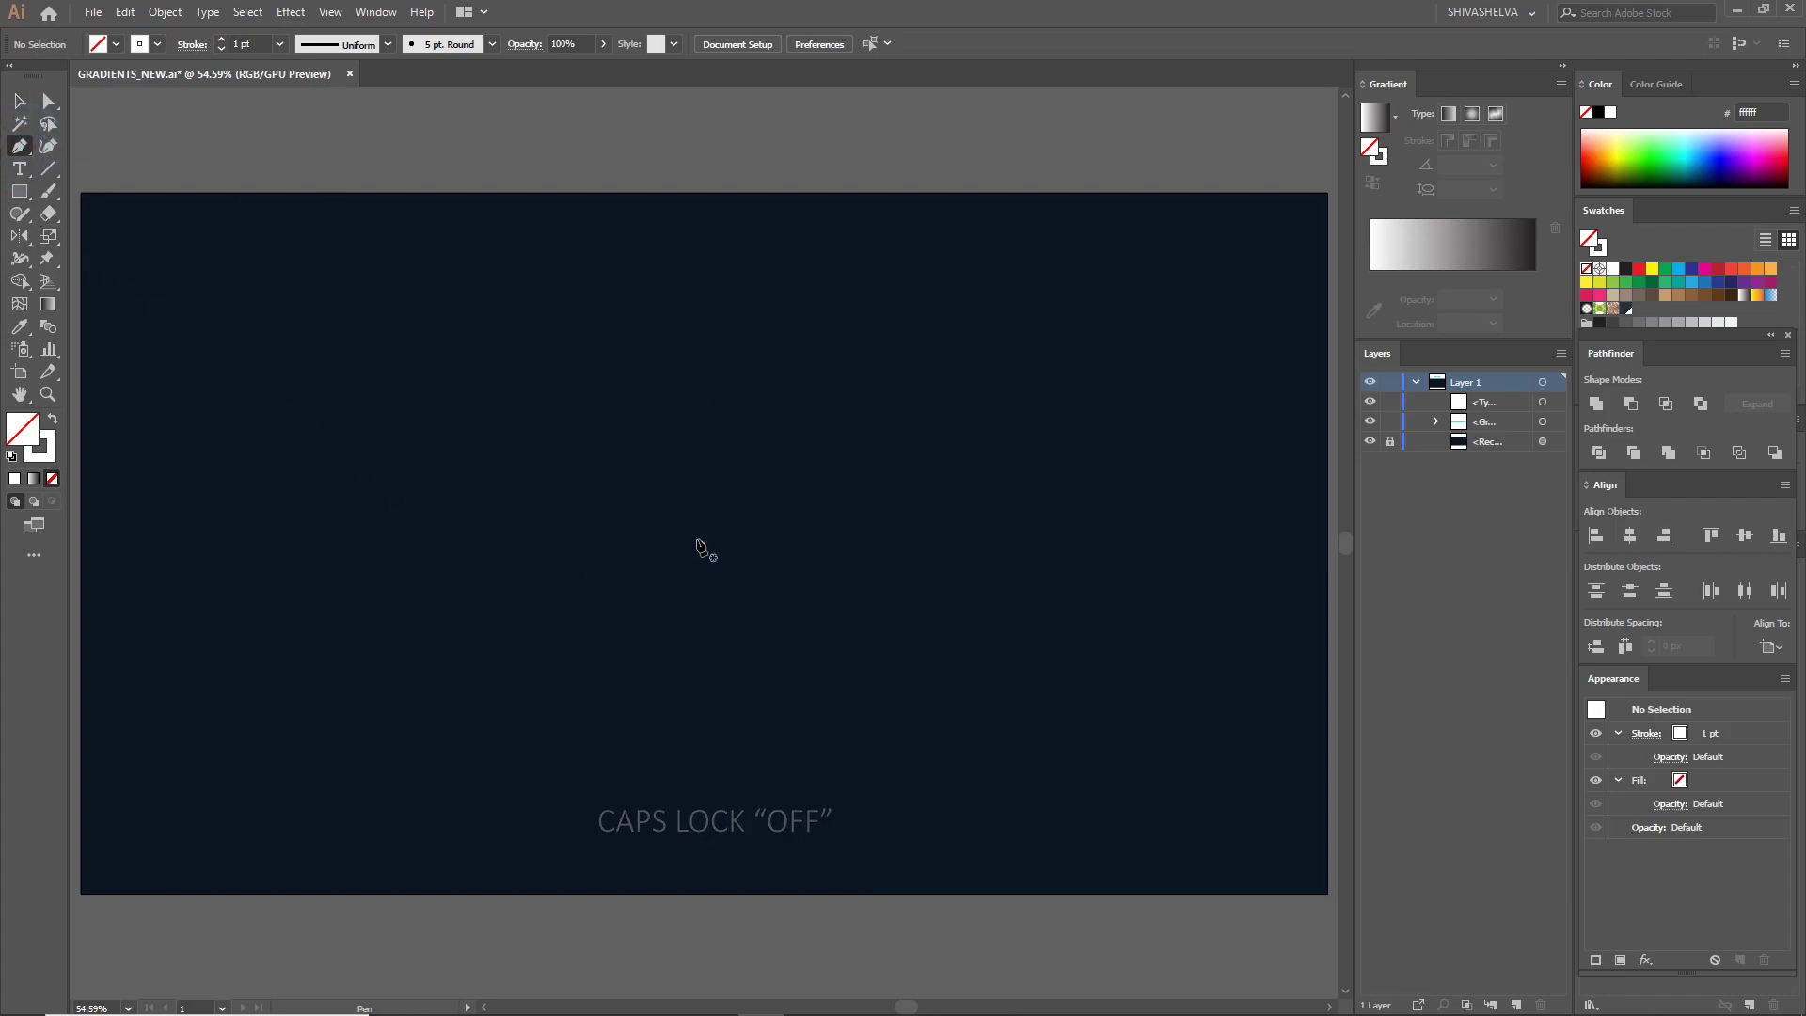
click(704, 542)
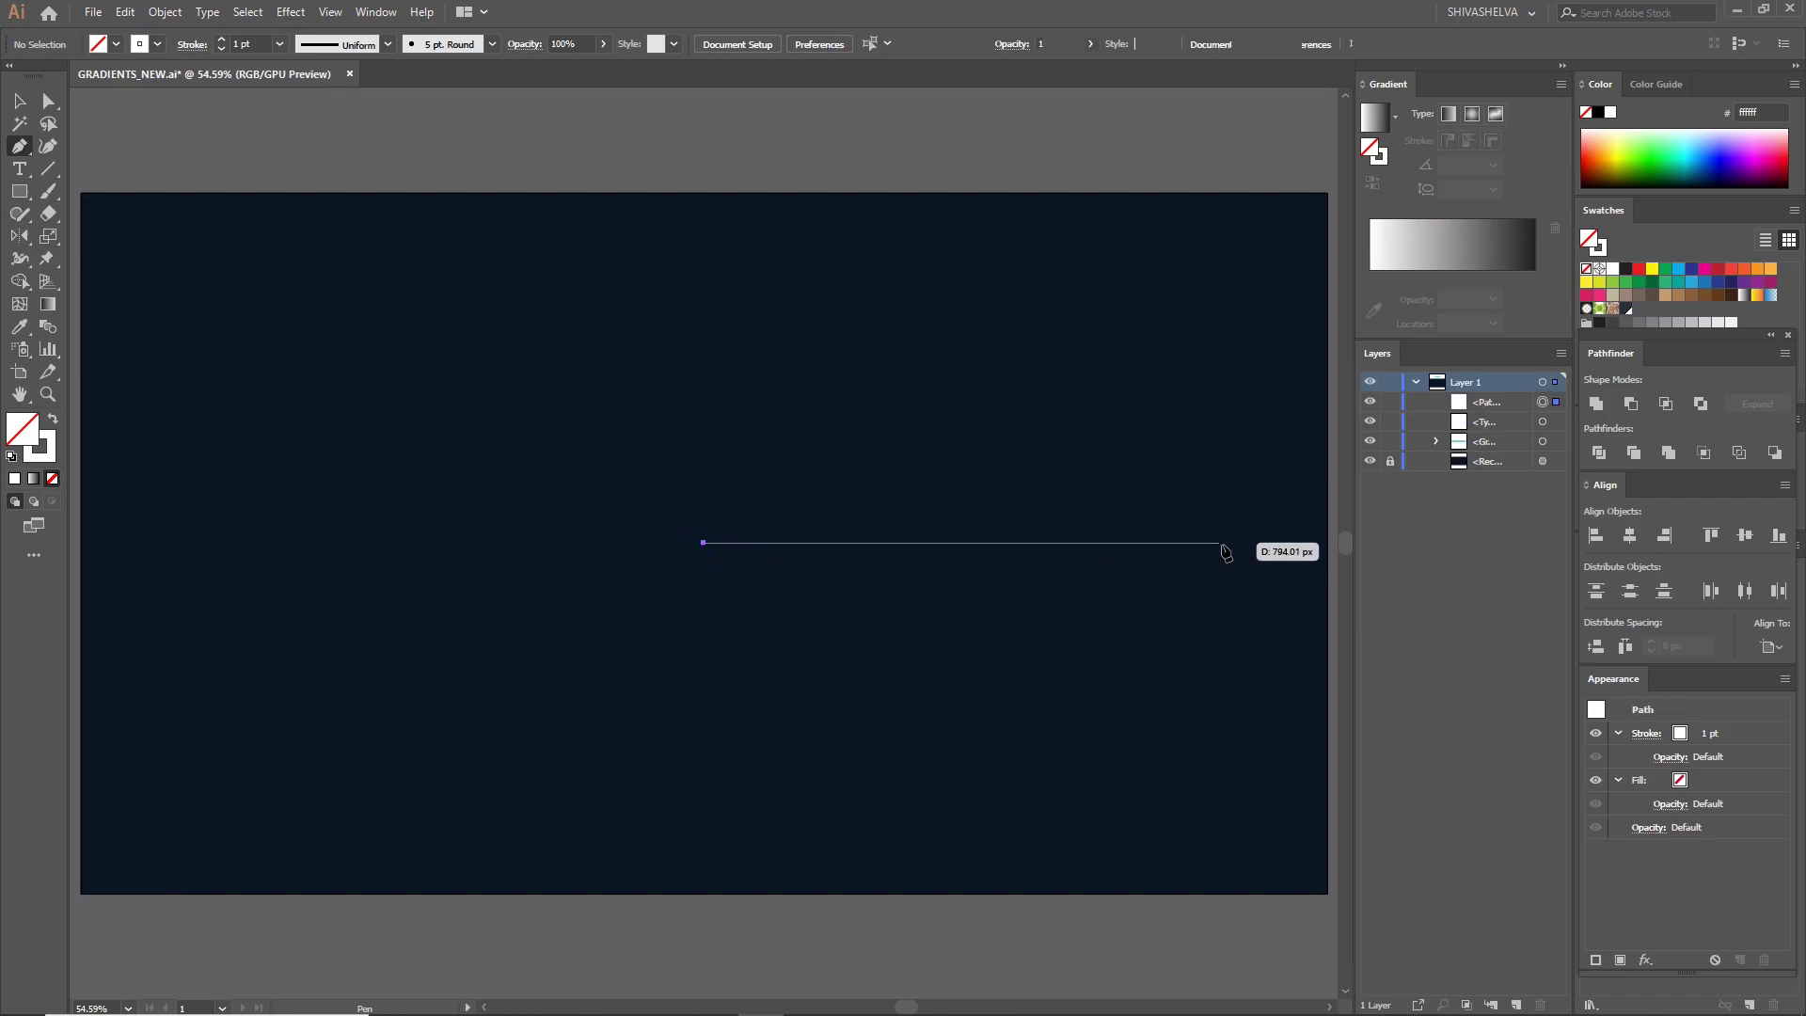
click(1258, 543)
key(v)
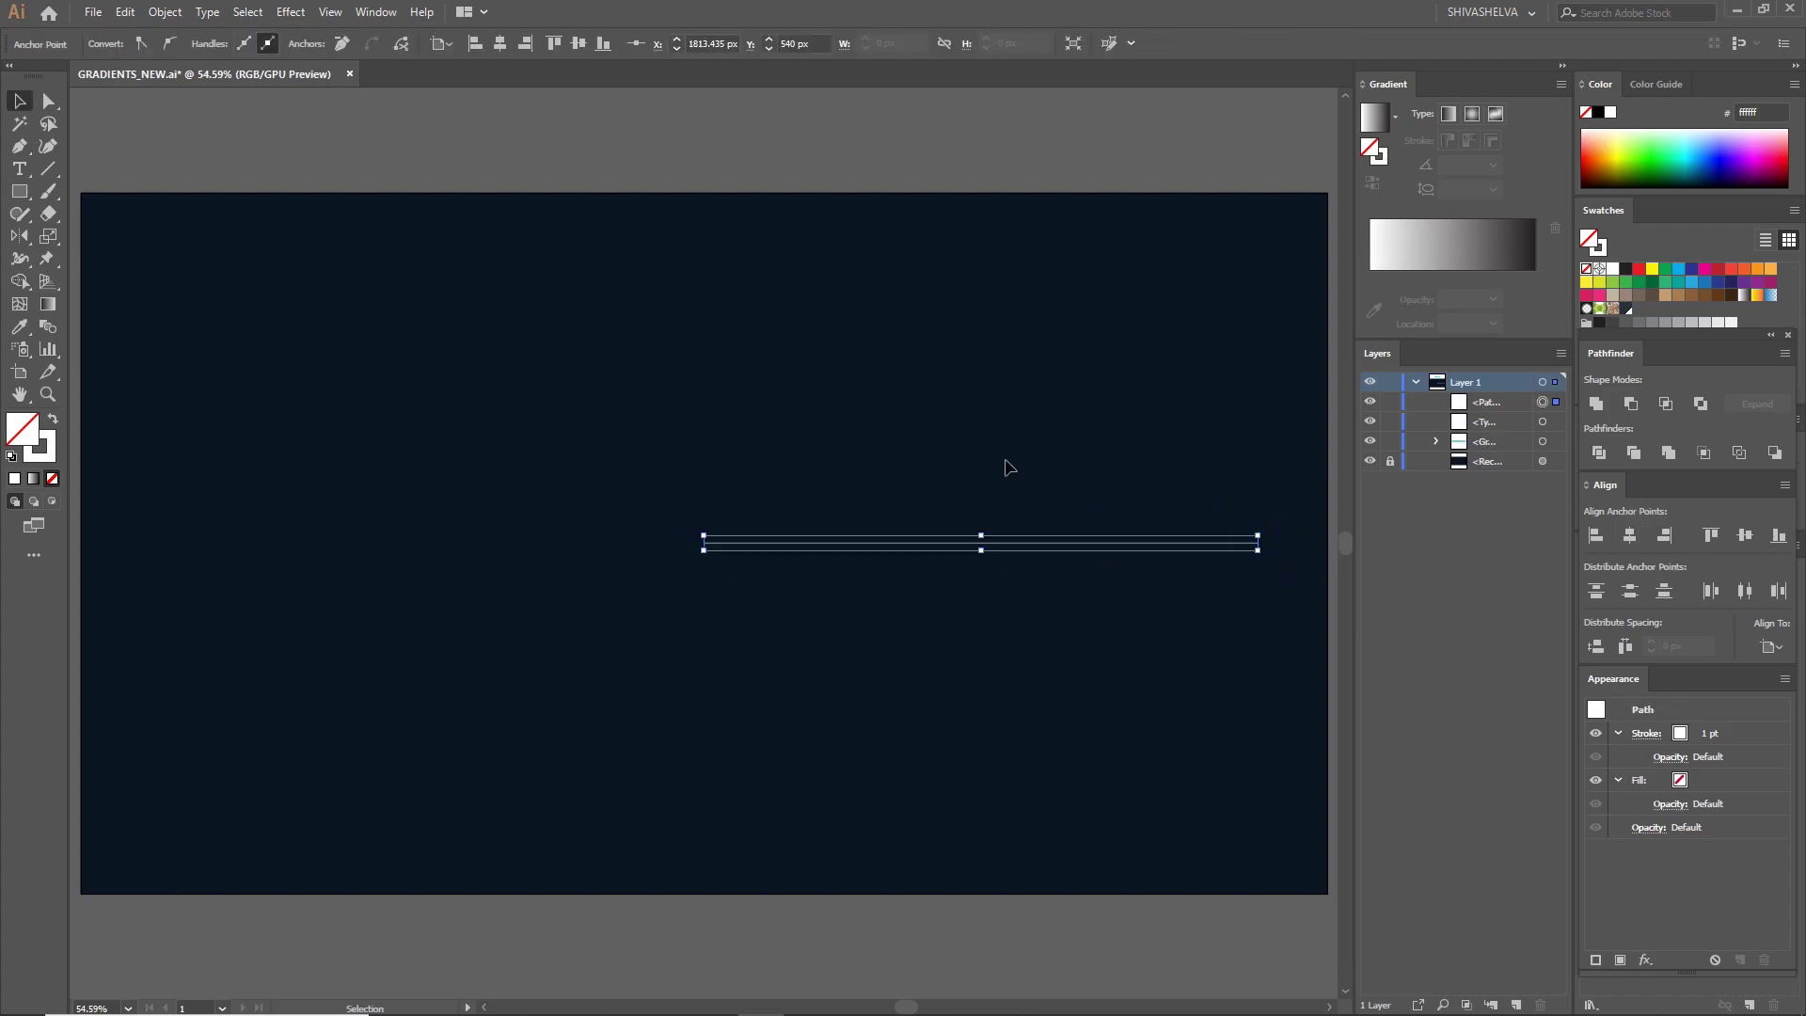
click(937, 439)
- Set the horizontal line's stroke weight to 5 pt
click(828, 543)
click(262, 43)
double_click(263, 43)
text(5)
key(Return)
click(645, 325)
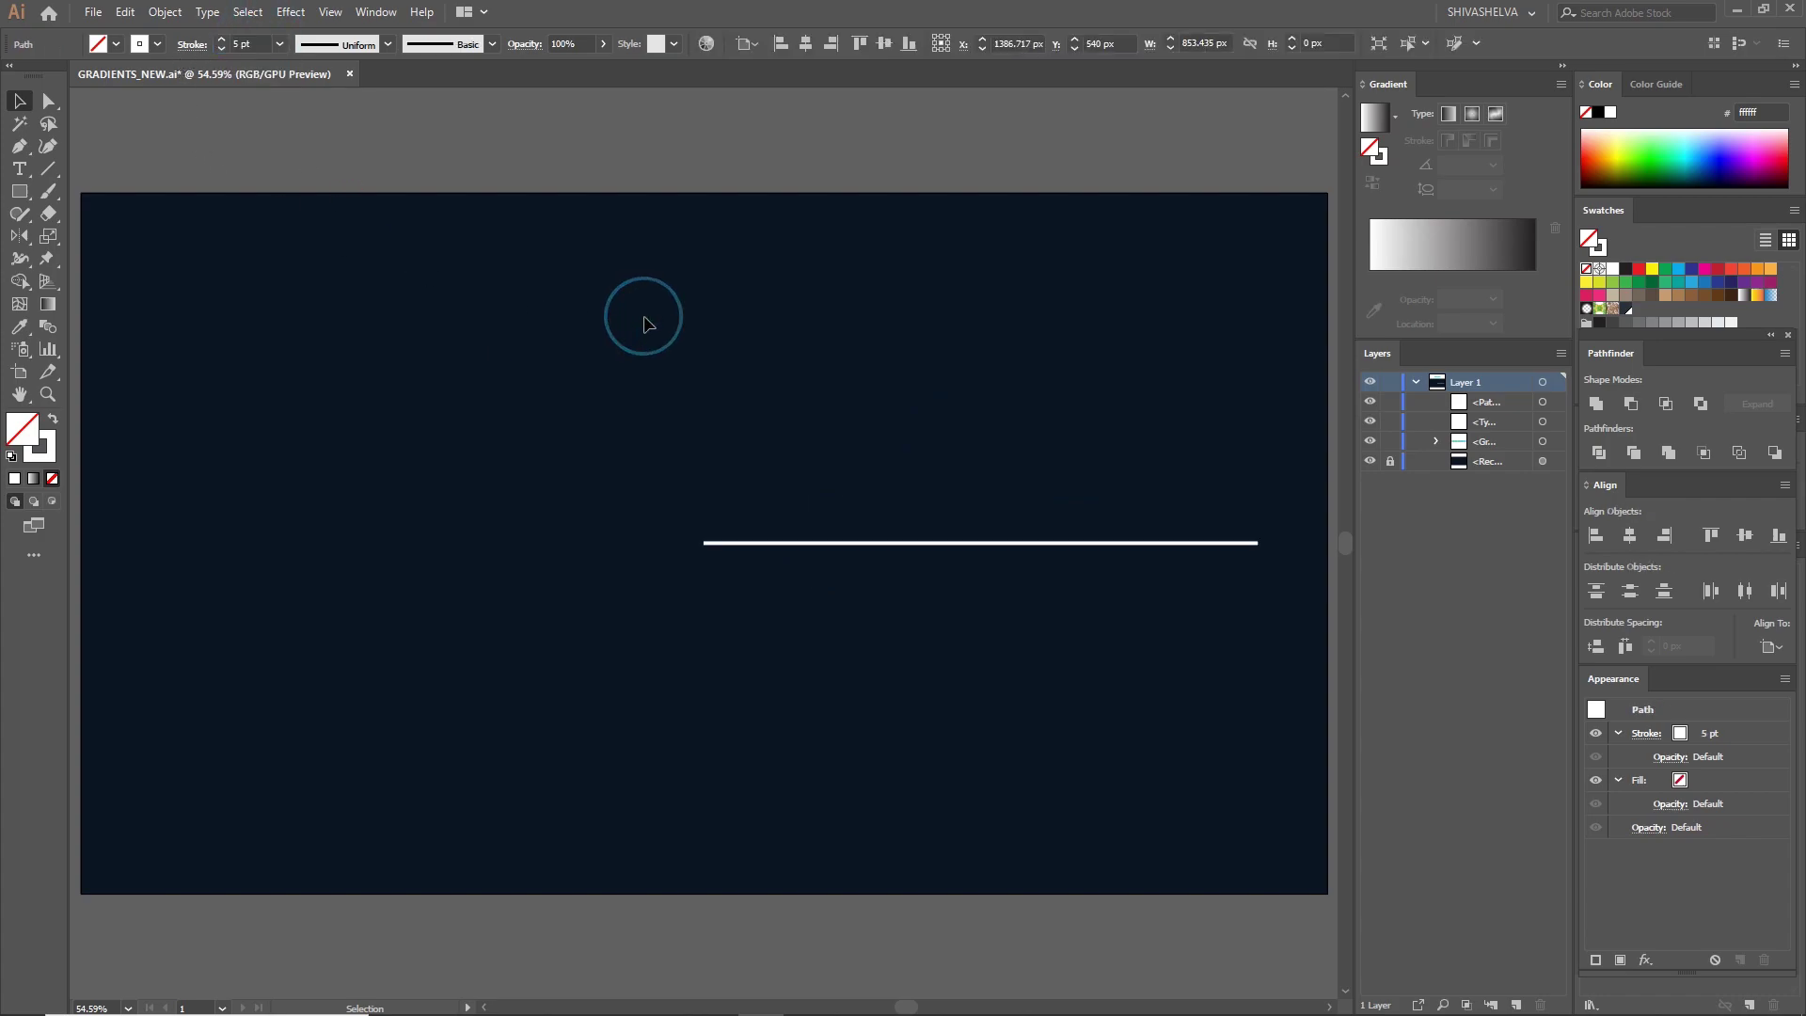
- Apply a Zig Zag effect to the line with an absolute size of 100 px, 5 ridges per segment and smooth points
click(727, 546)
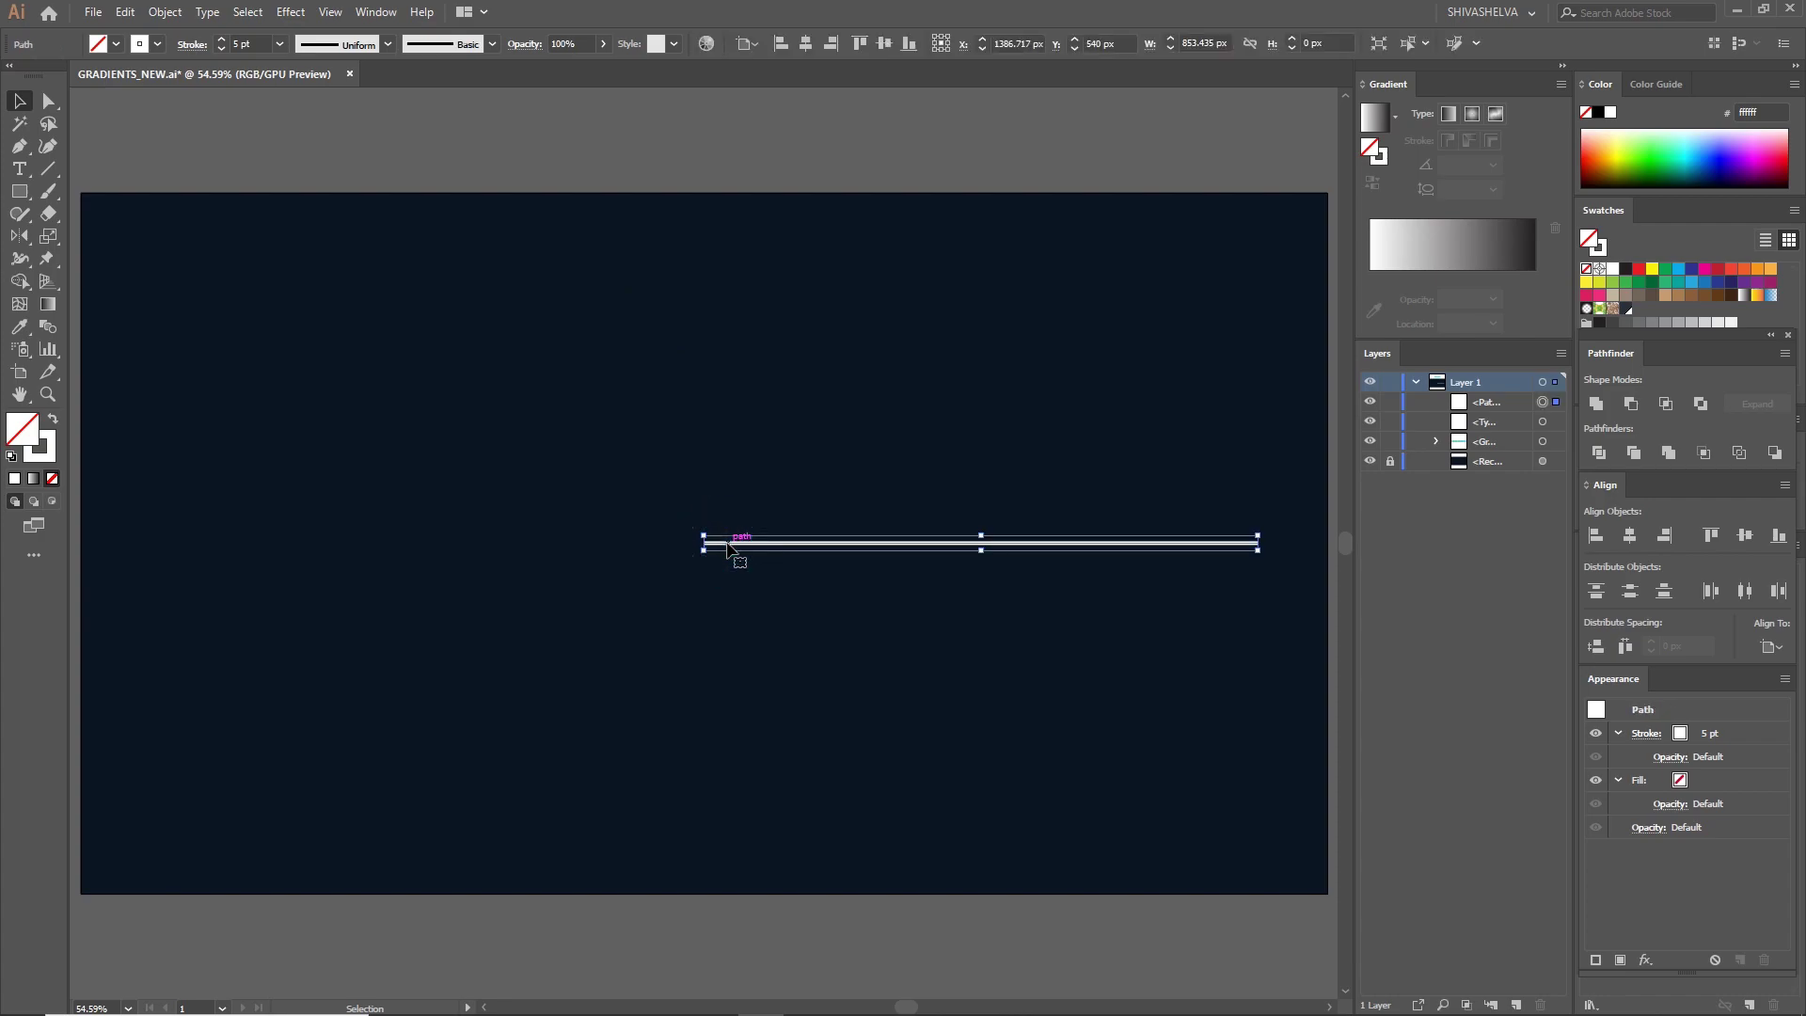
click(293, 12)
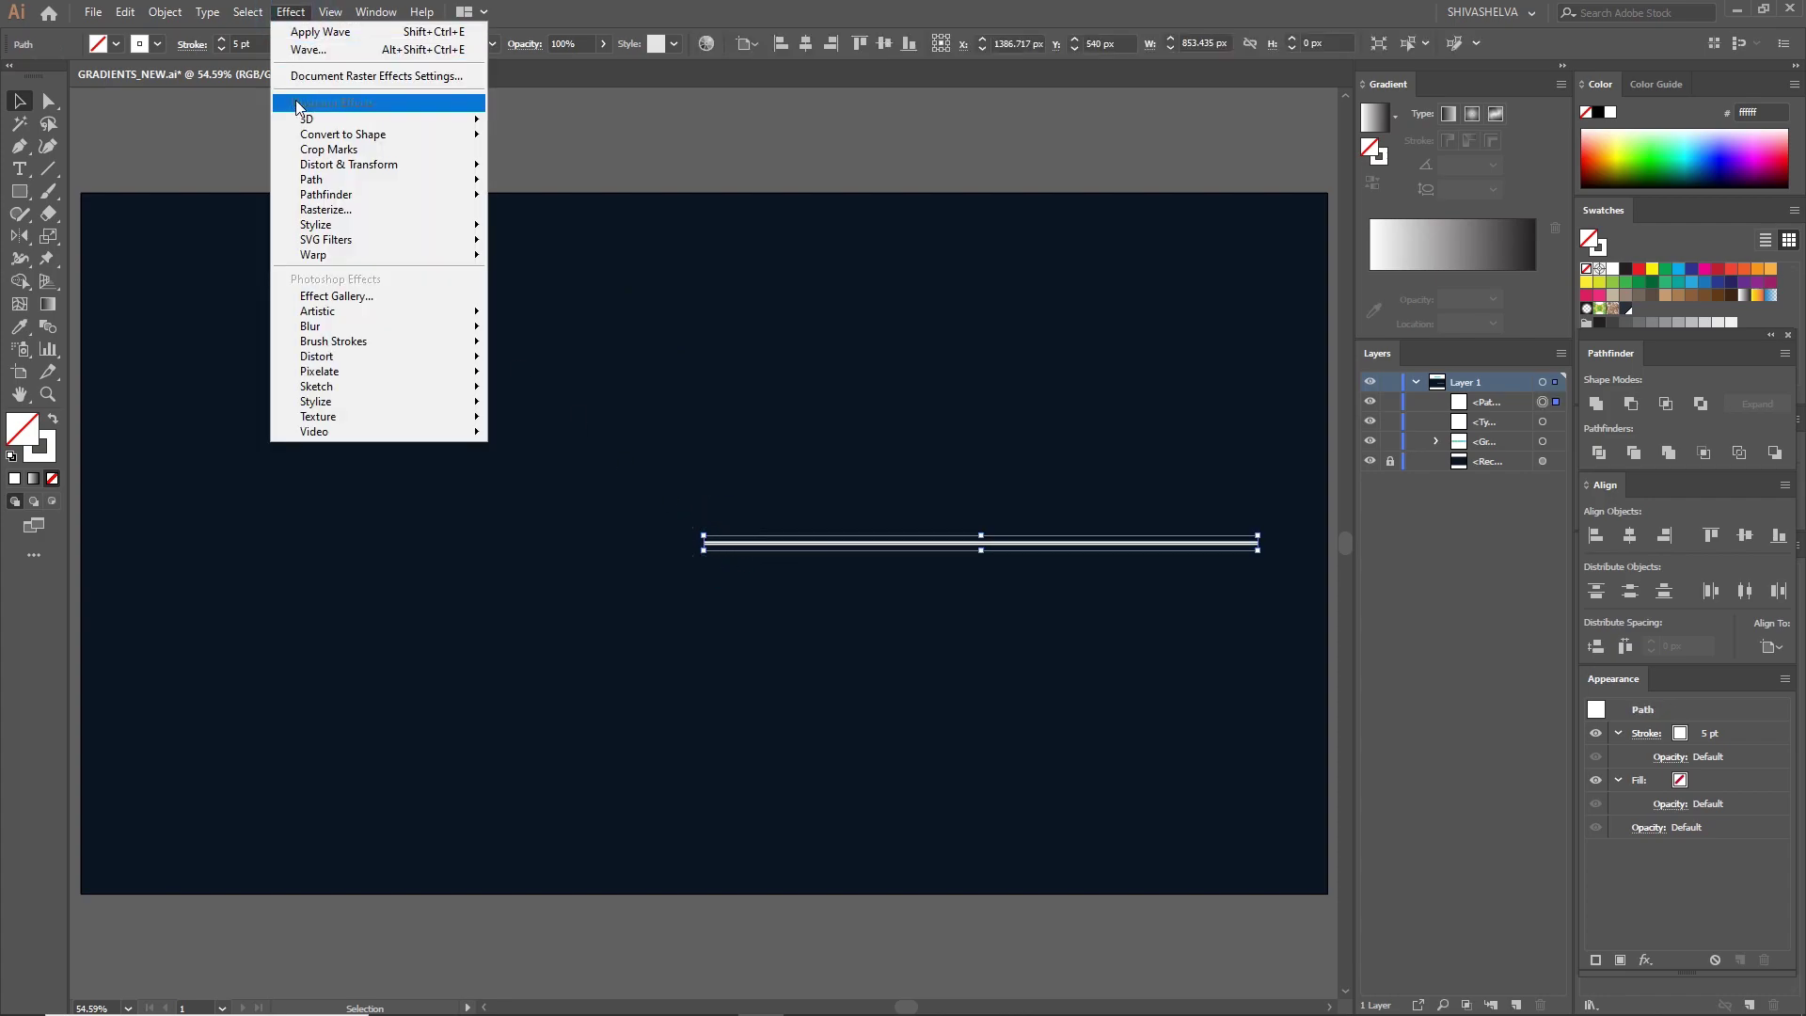
mouse_move(307, 164)
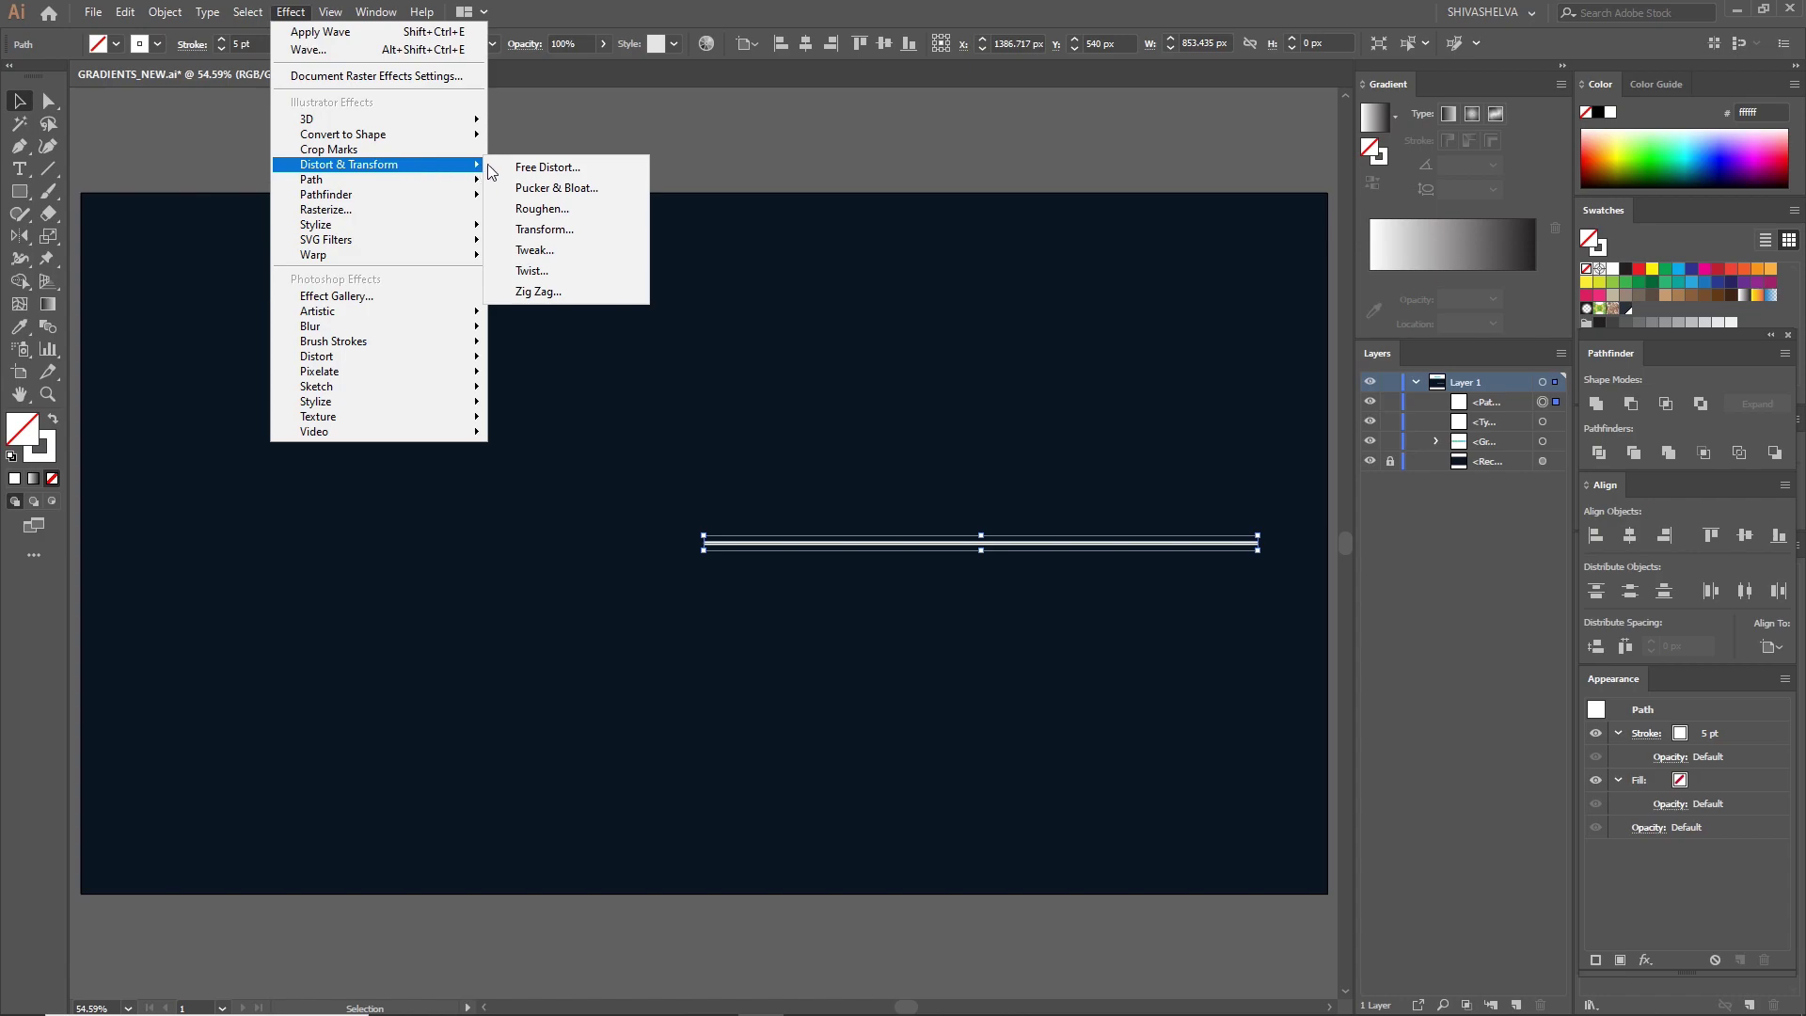
click(542, 291)
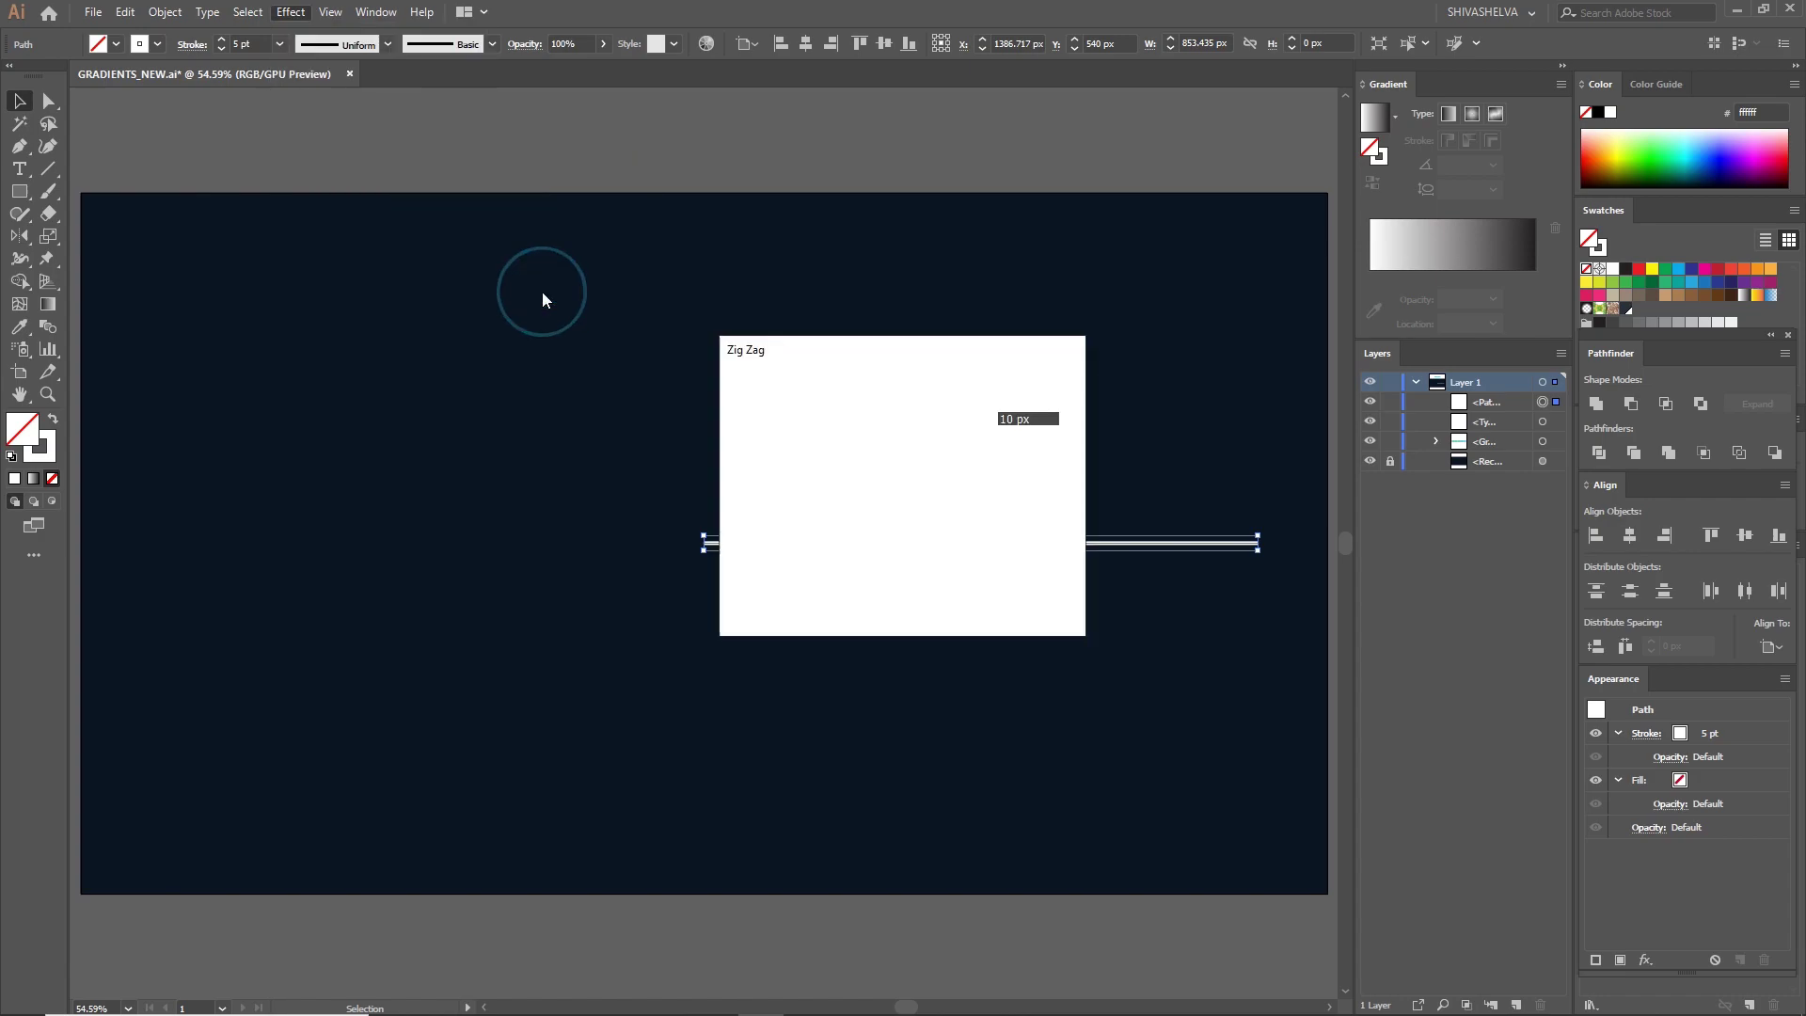
drag(526, 360, 412, 348)
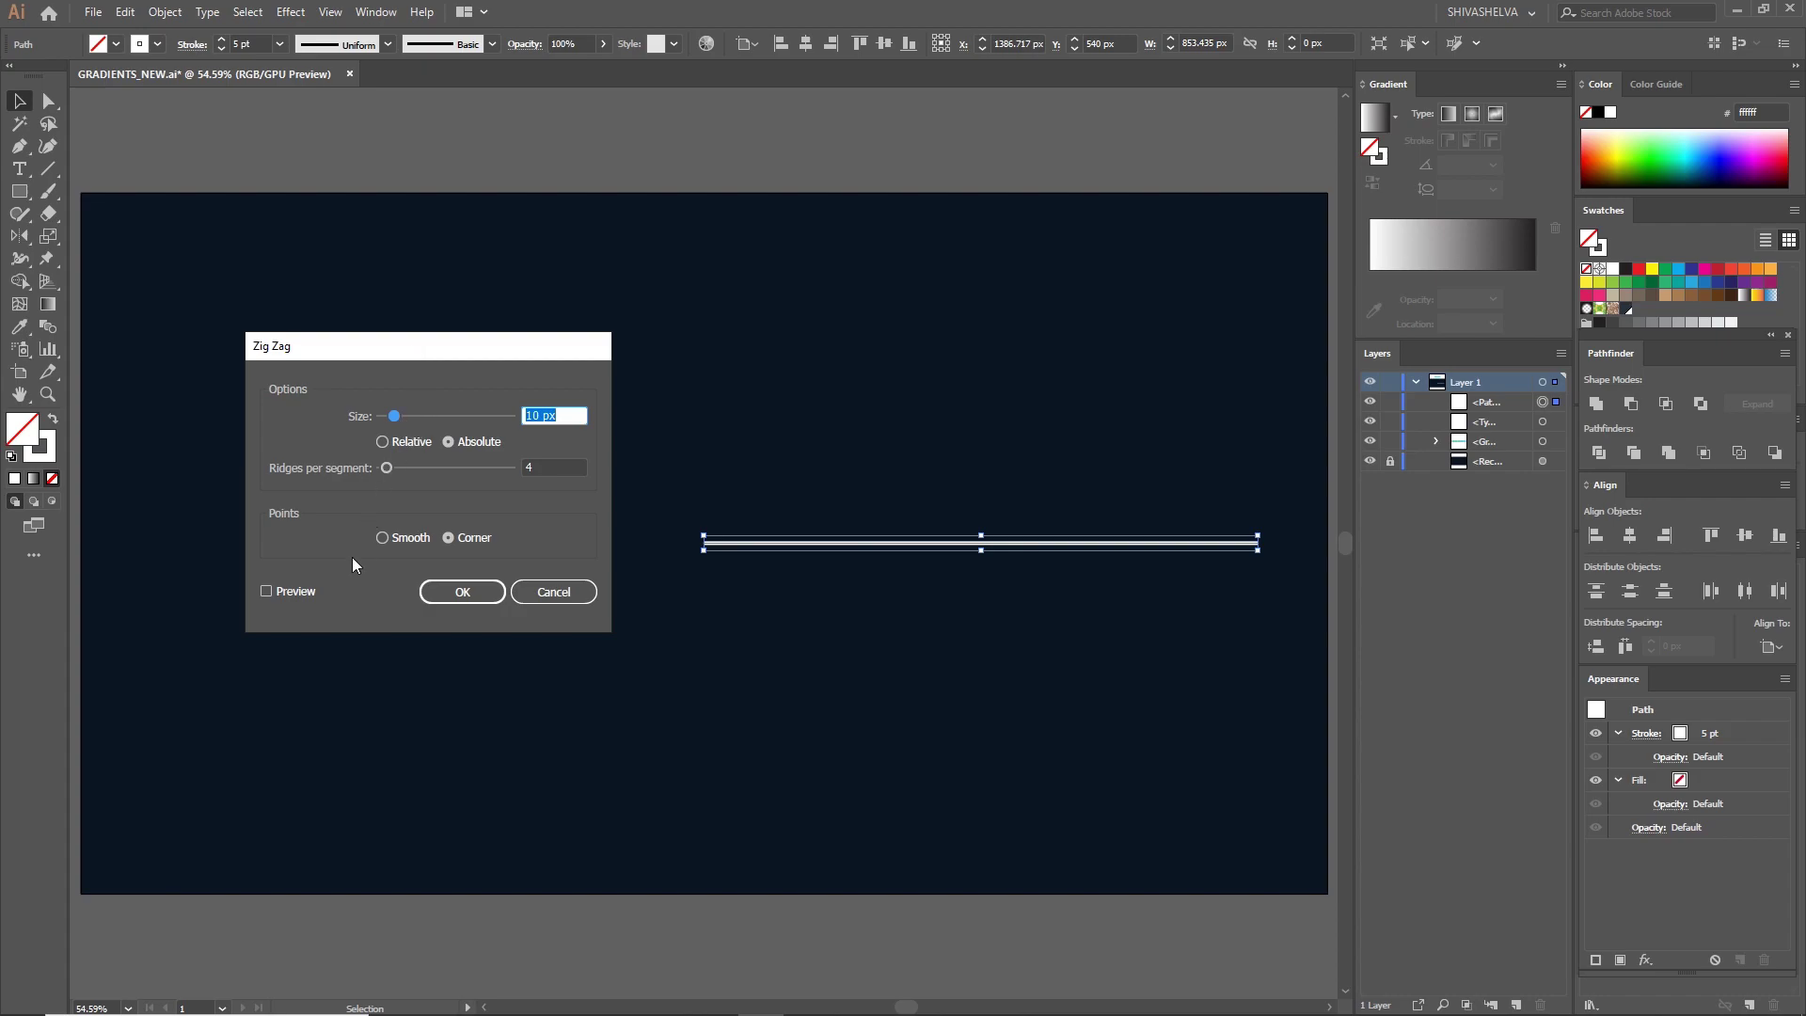
click(267, 591)
drag(394, 416, 505, 418)
drag(390, 464, 399, 465)
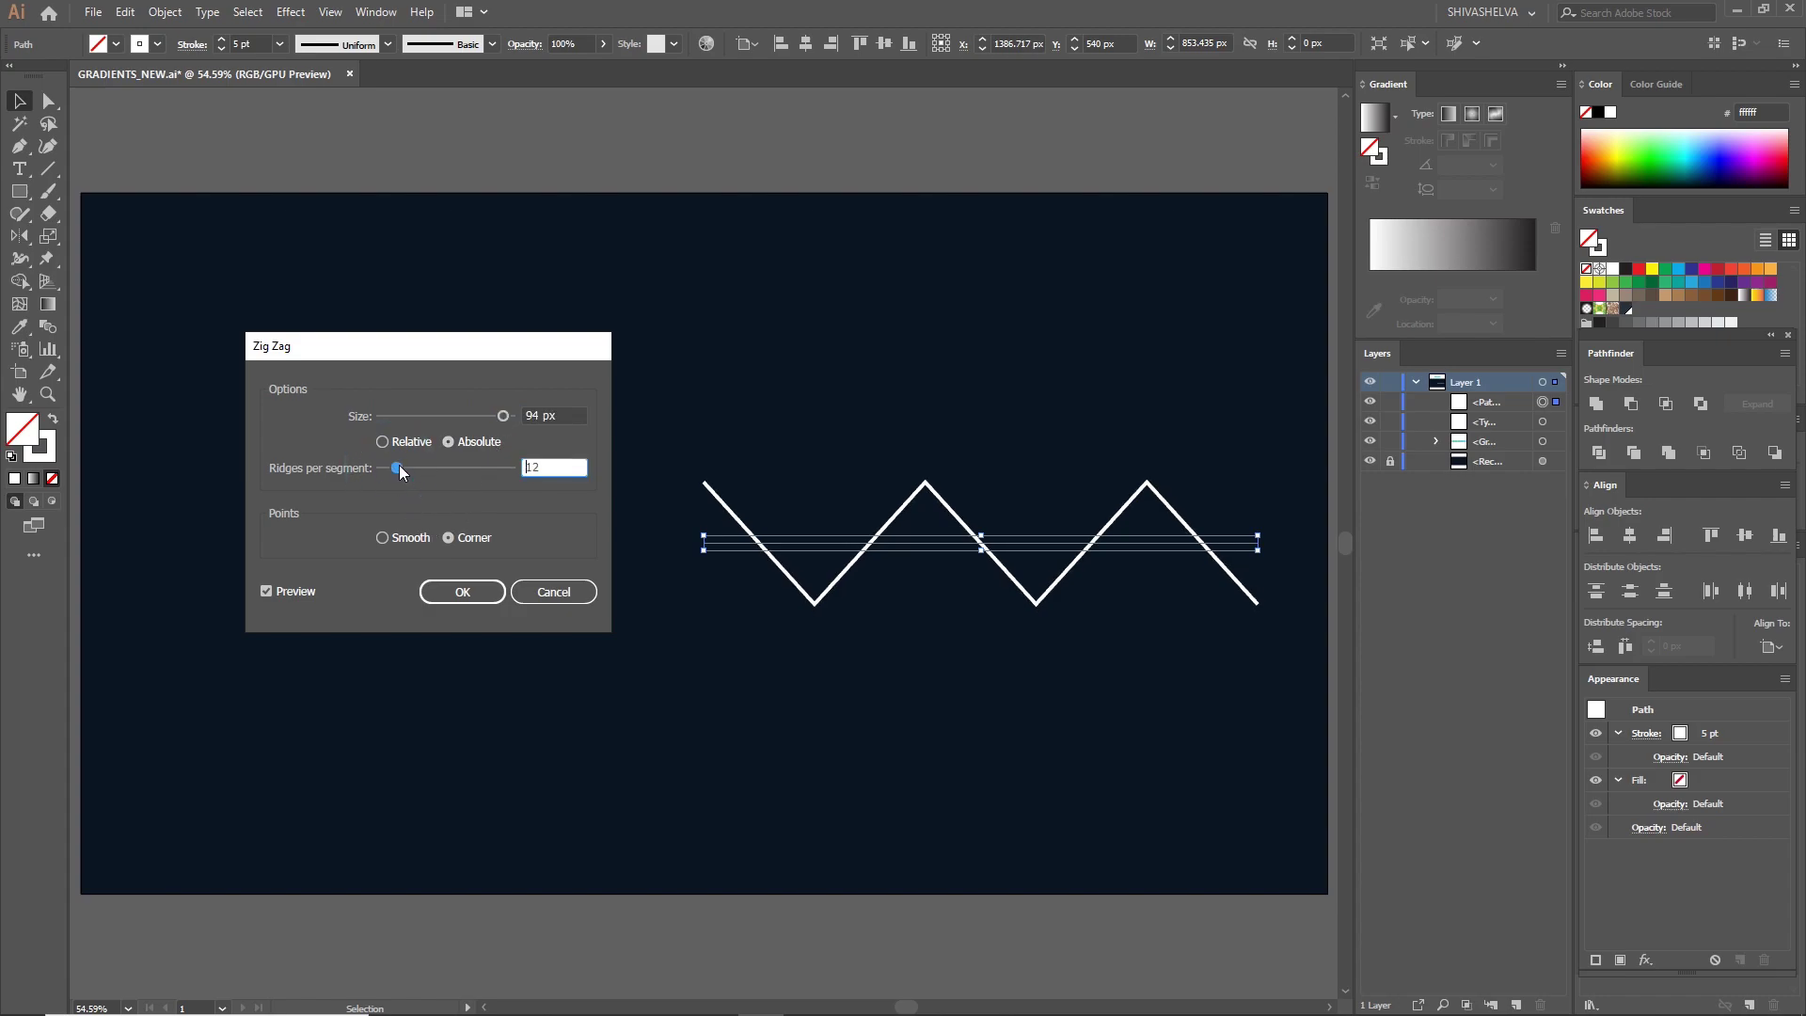
click(394, 540)
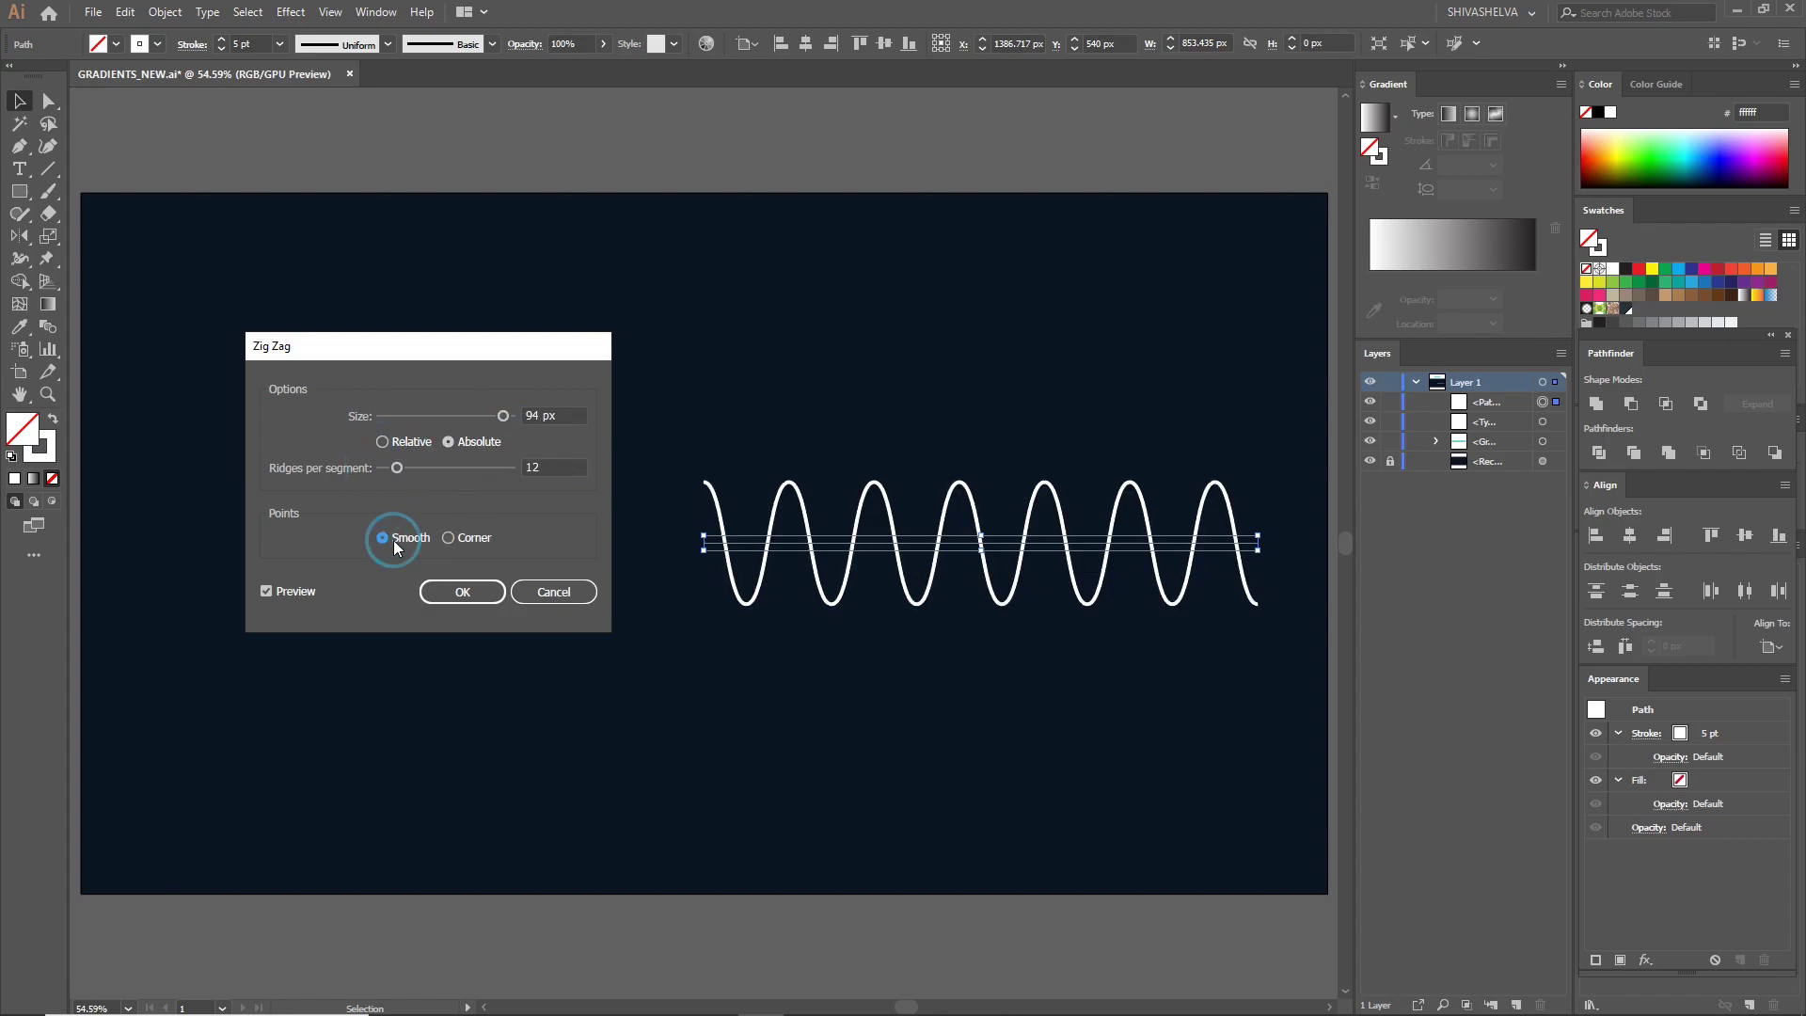
drag(399, 467, 392, 469)
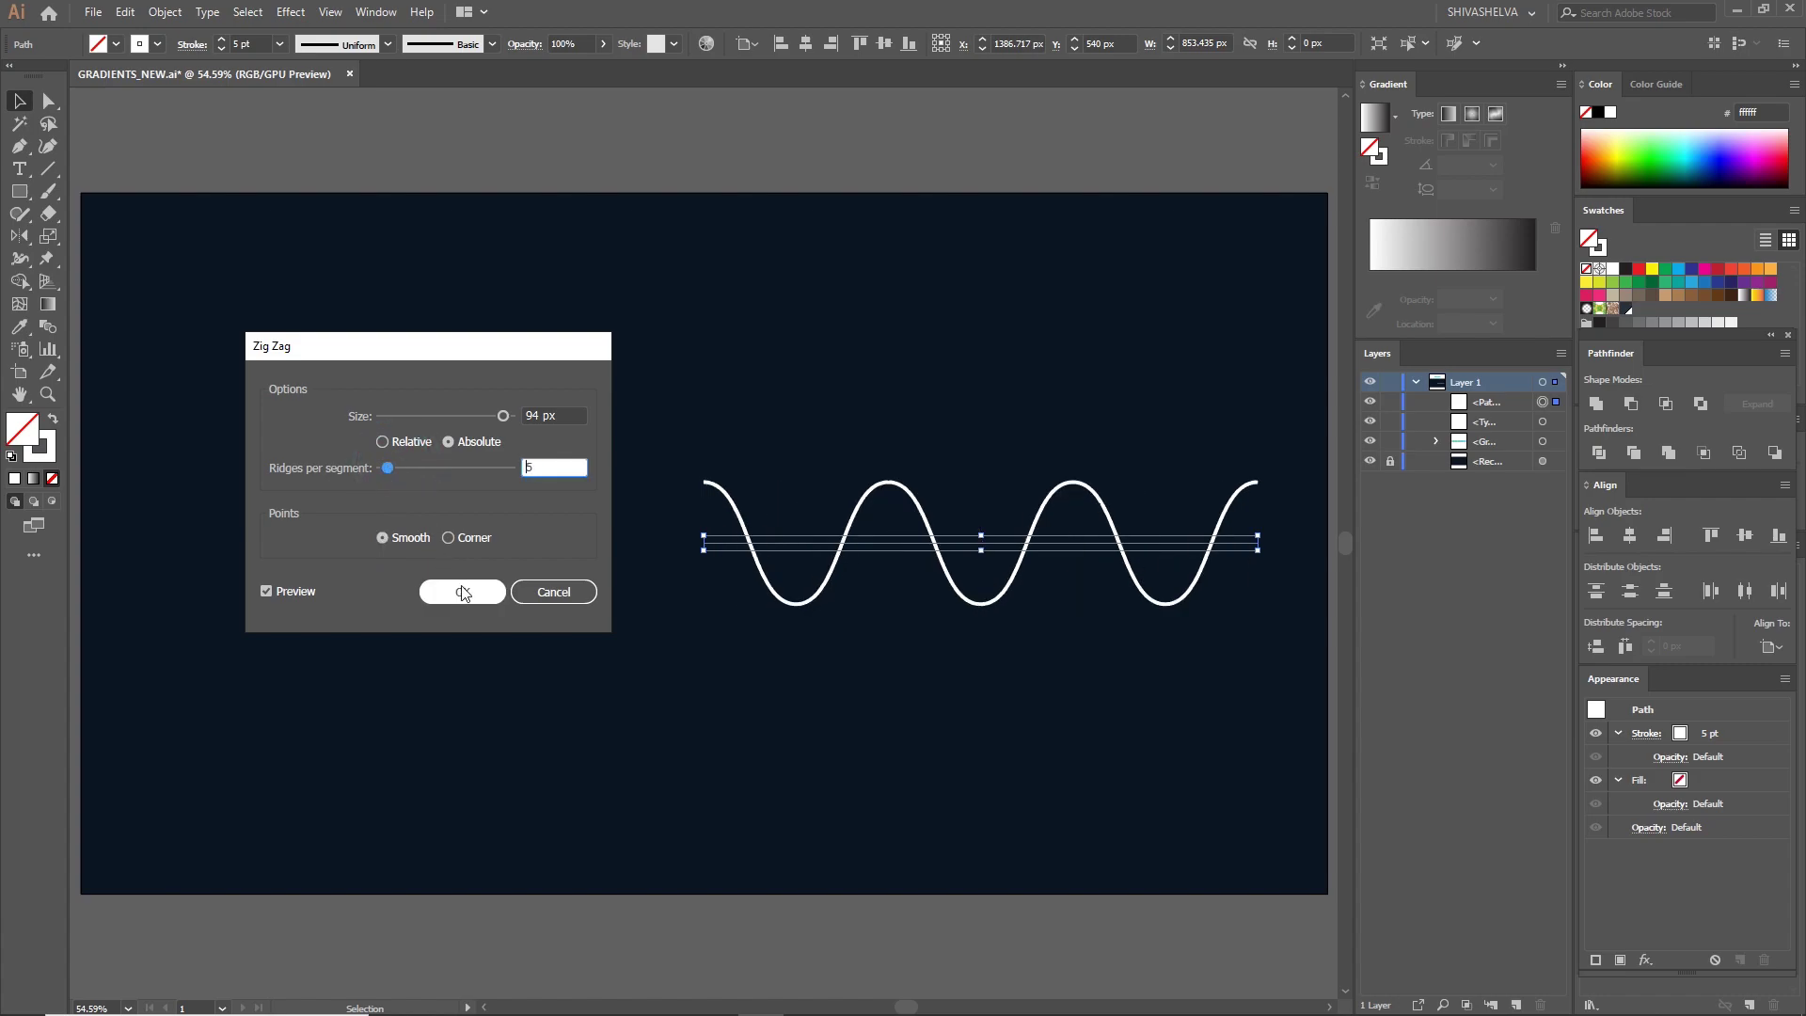
drag(504, 415, 512, 415)
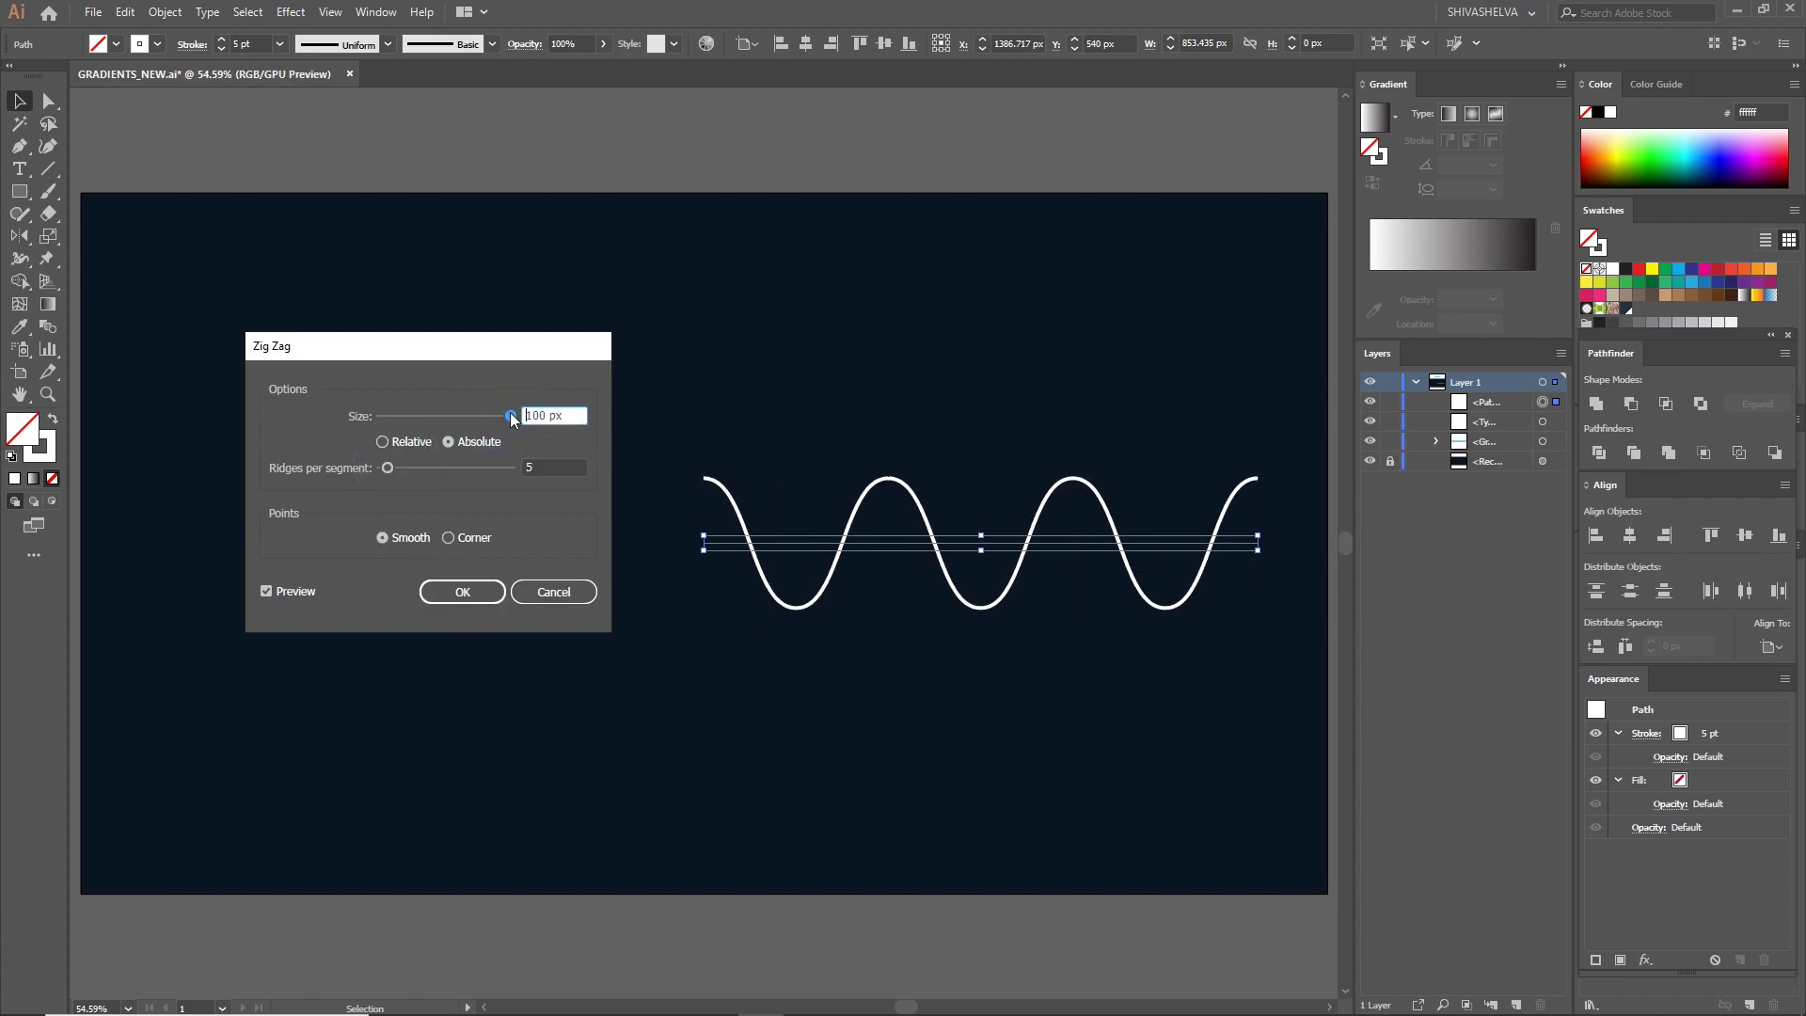
click(464, 593)
click(539, 407)
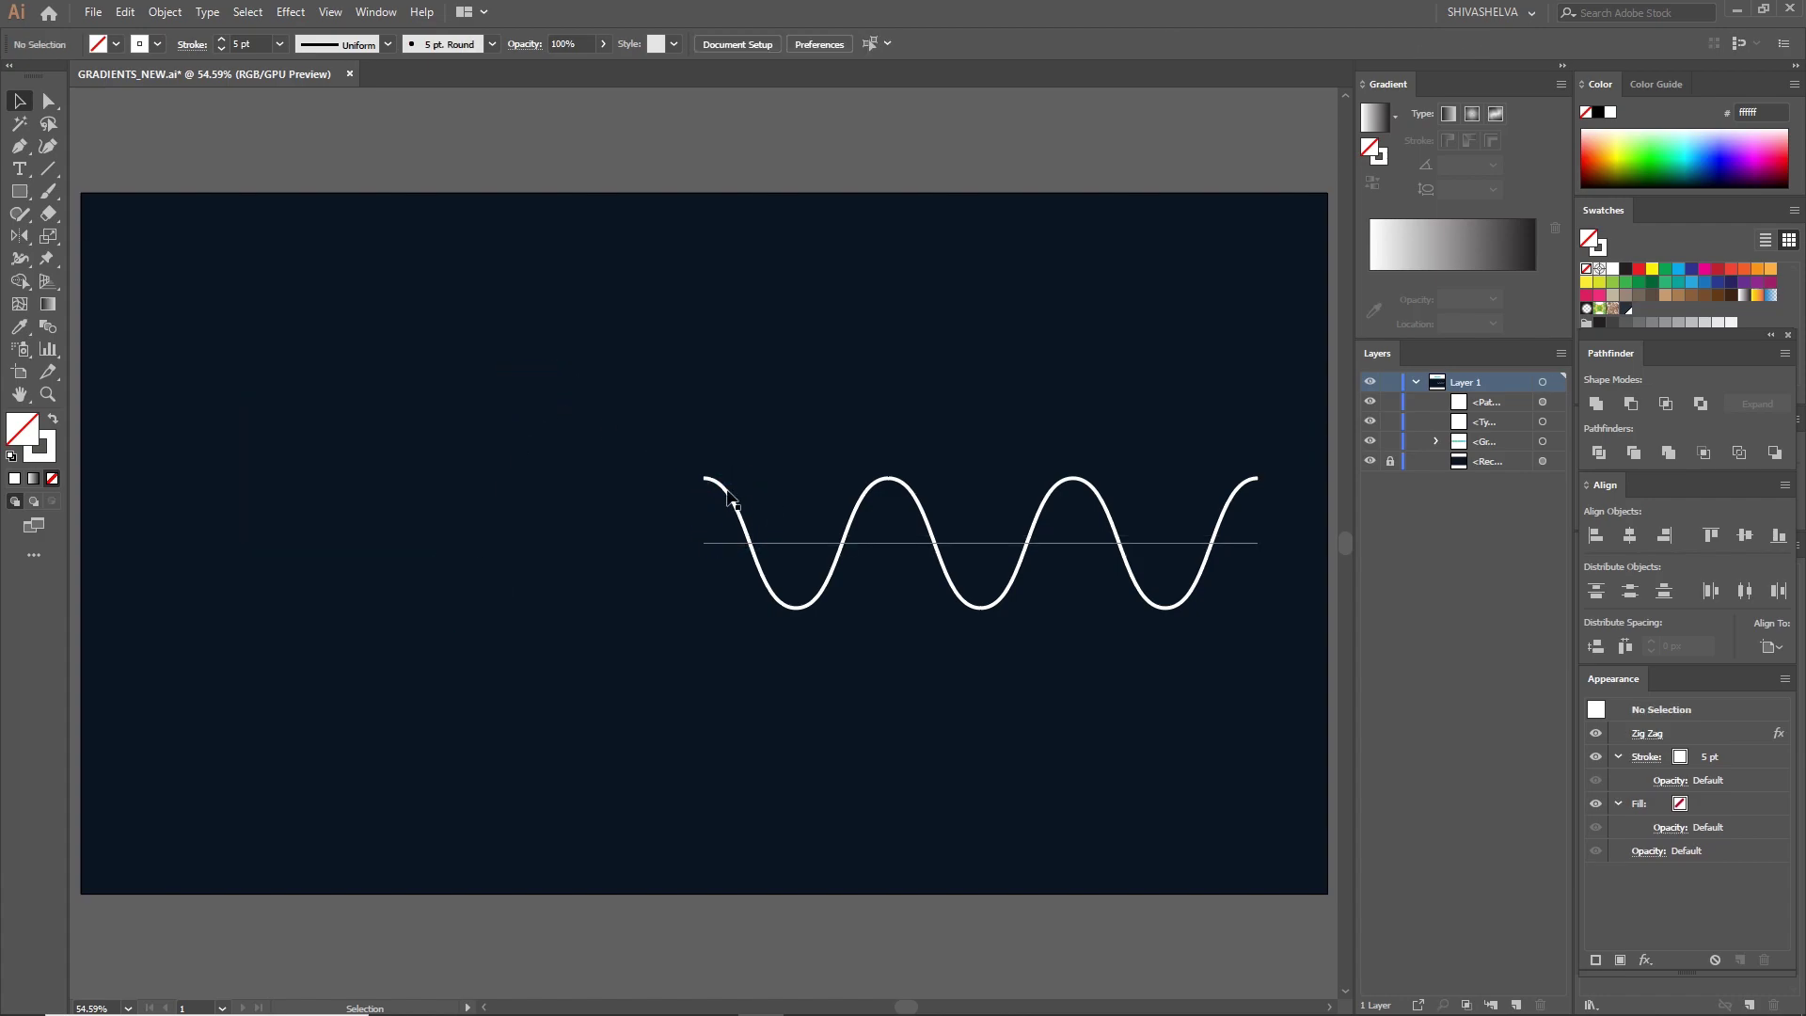
- Apply a Wave warp to the wavy line with 0% bend and -100% horizontal distortion so it tapers to the right
click(750, 562)
click(290, 12)
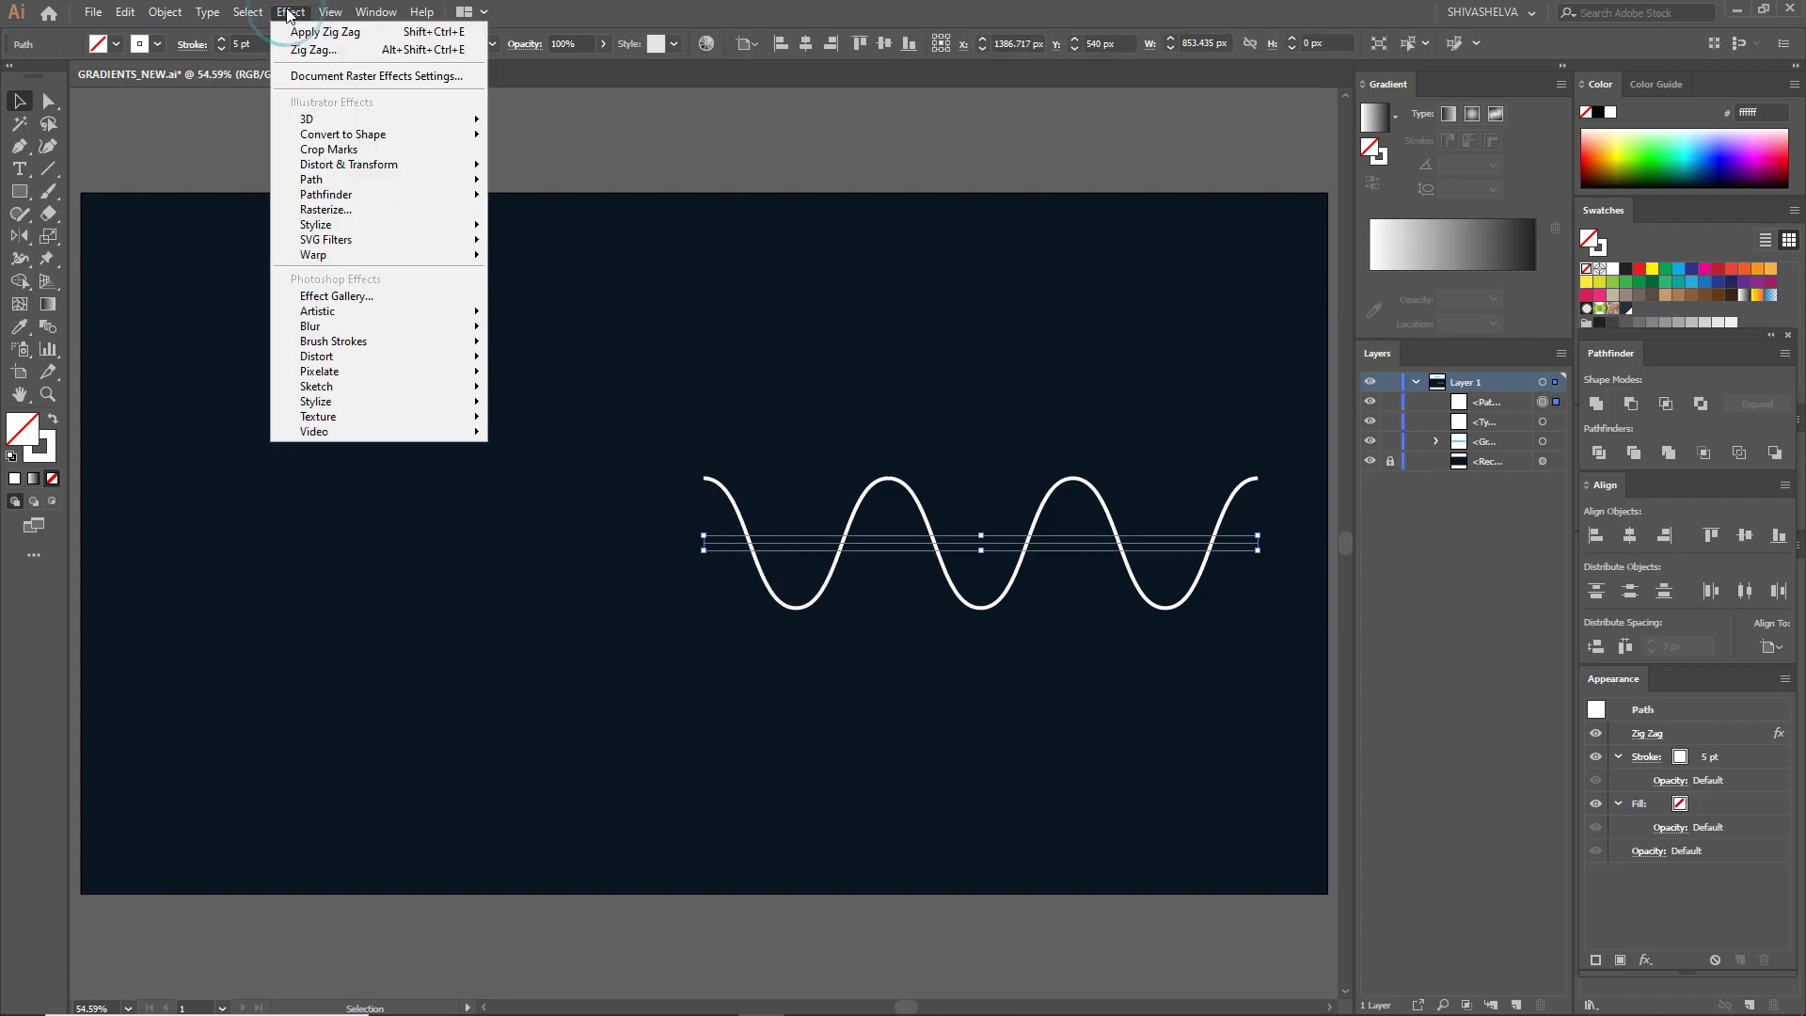
mouse_move(325, 255)
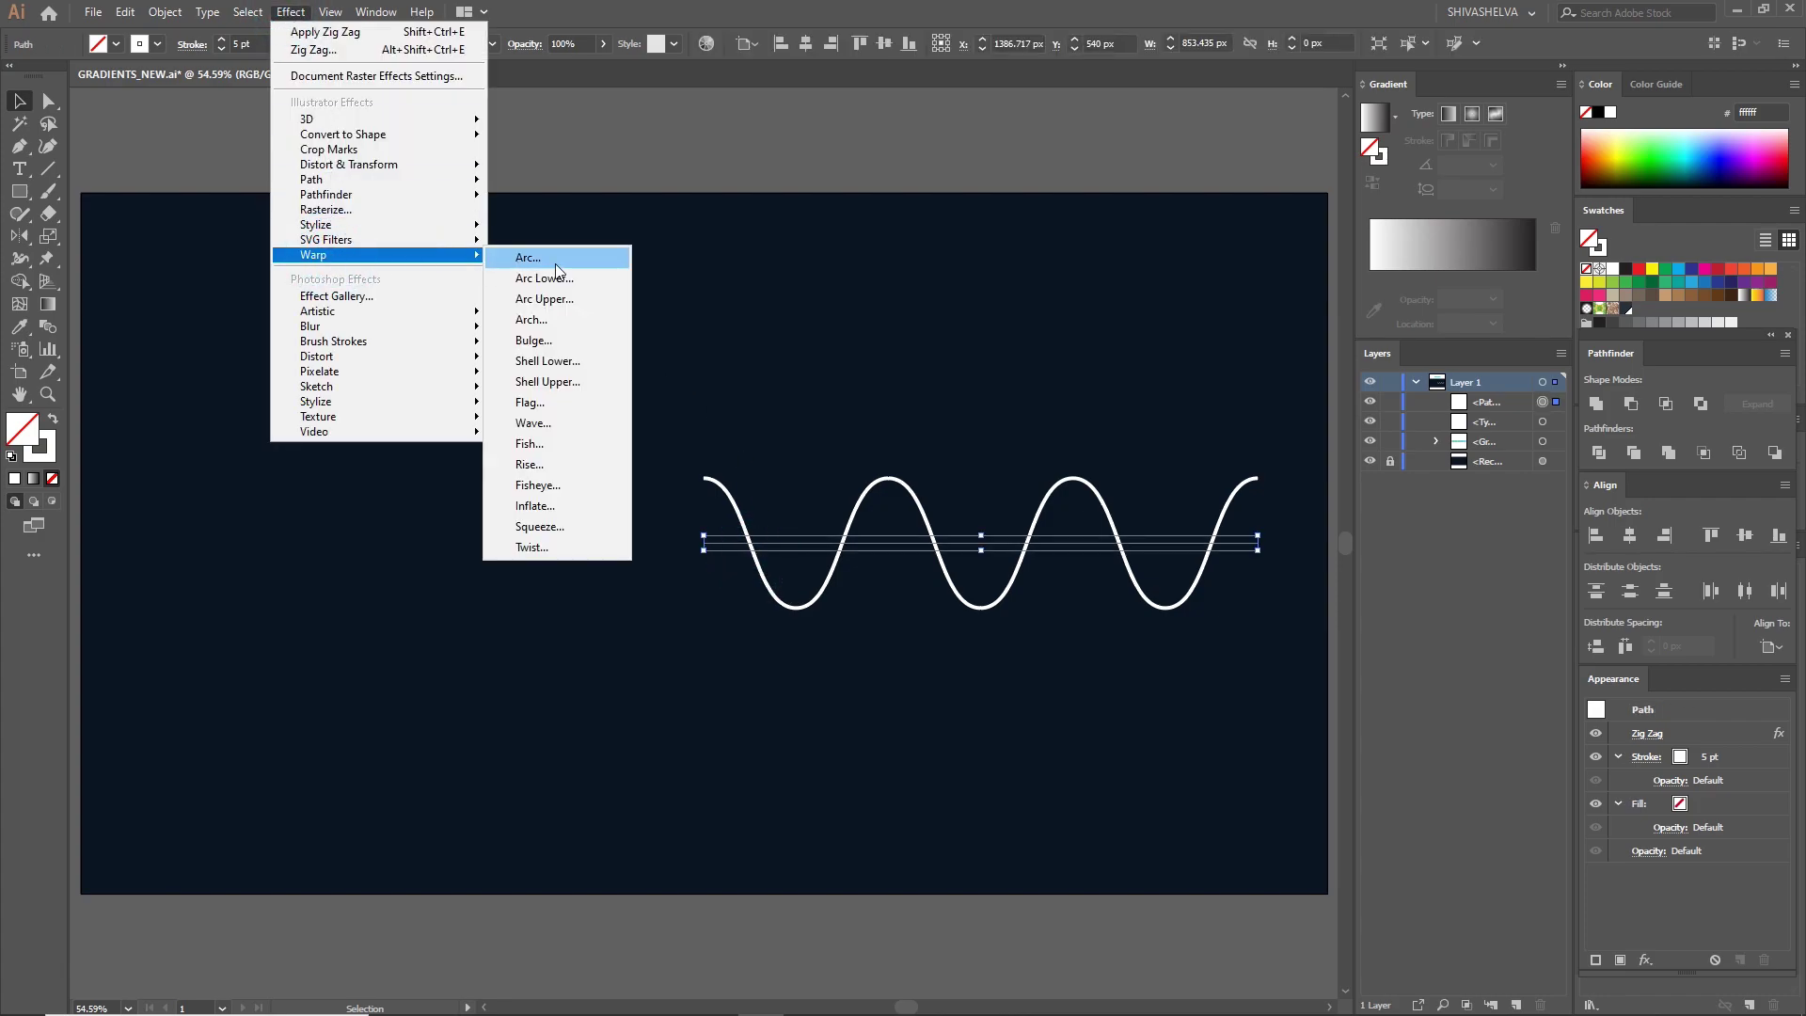
click(552, 426)
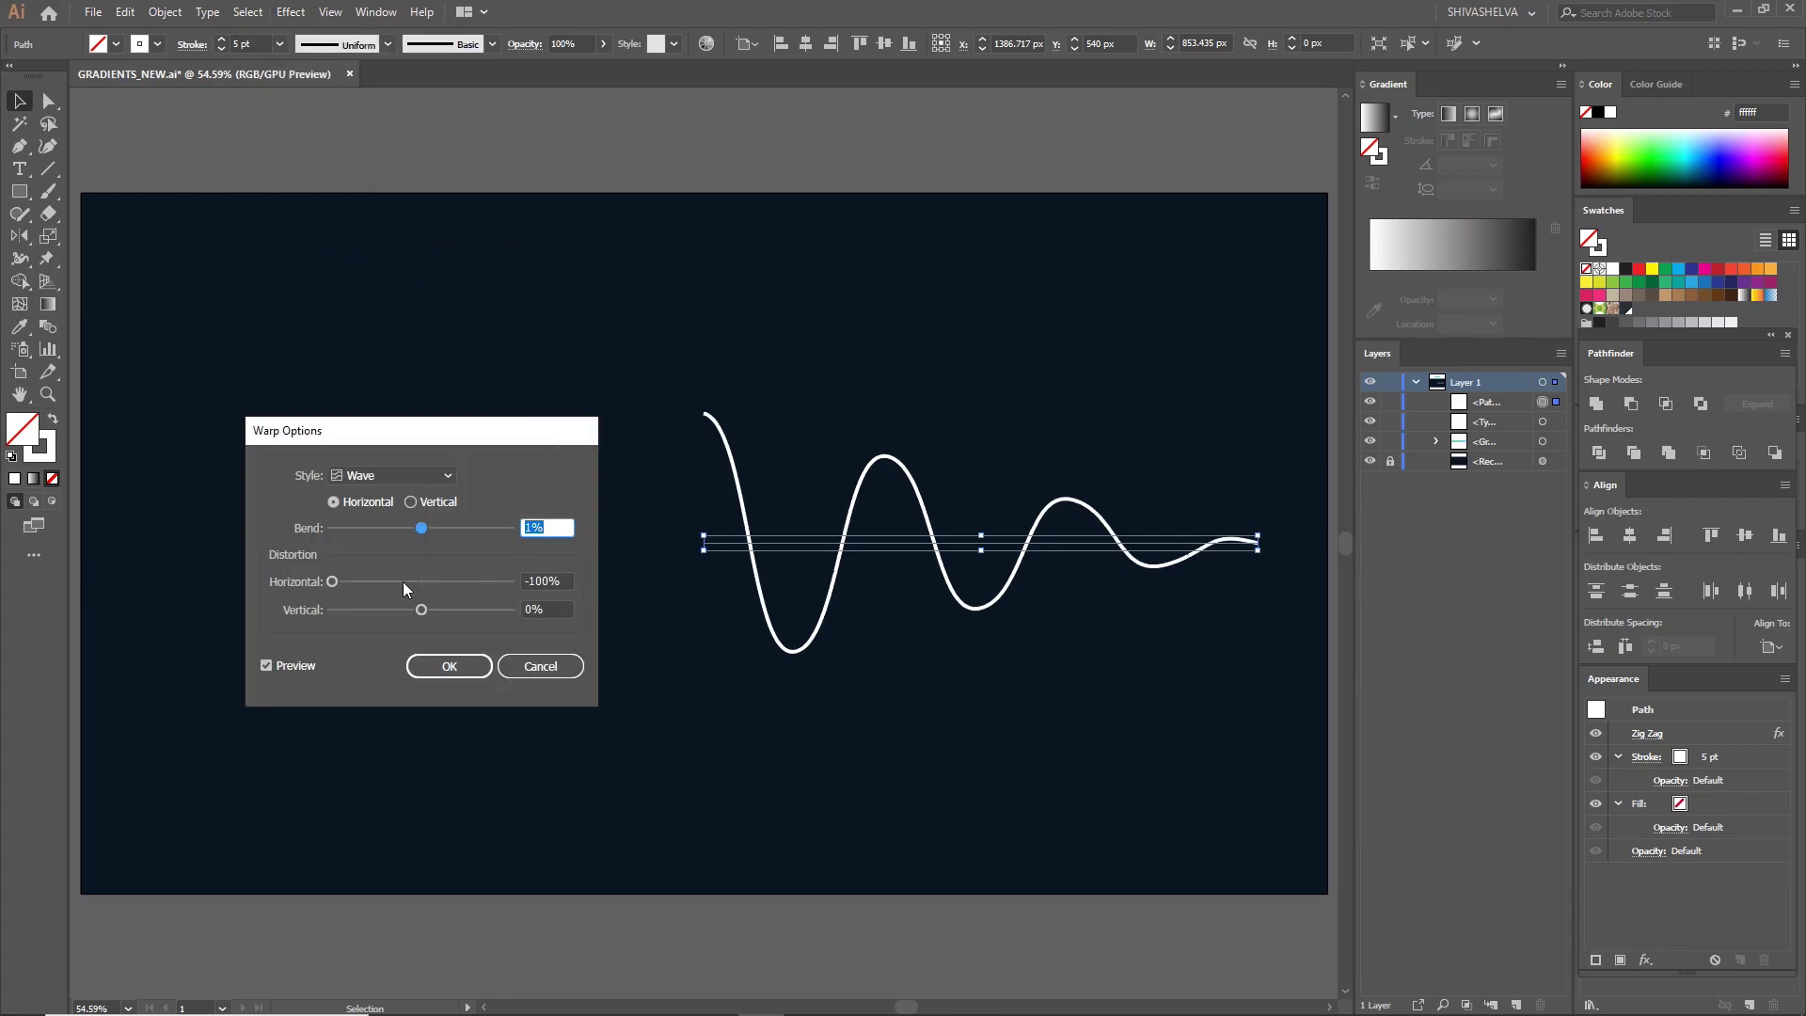
drag(337, 580, 518, 583)
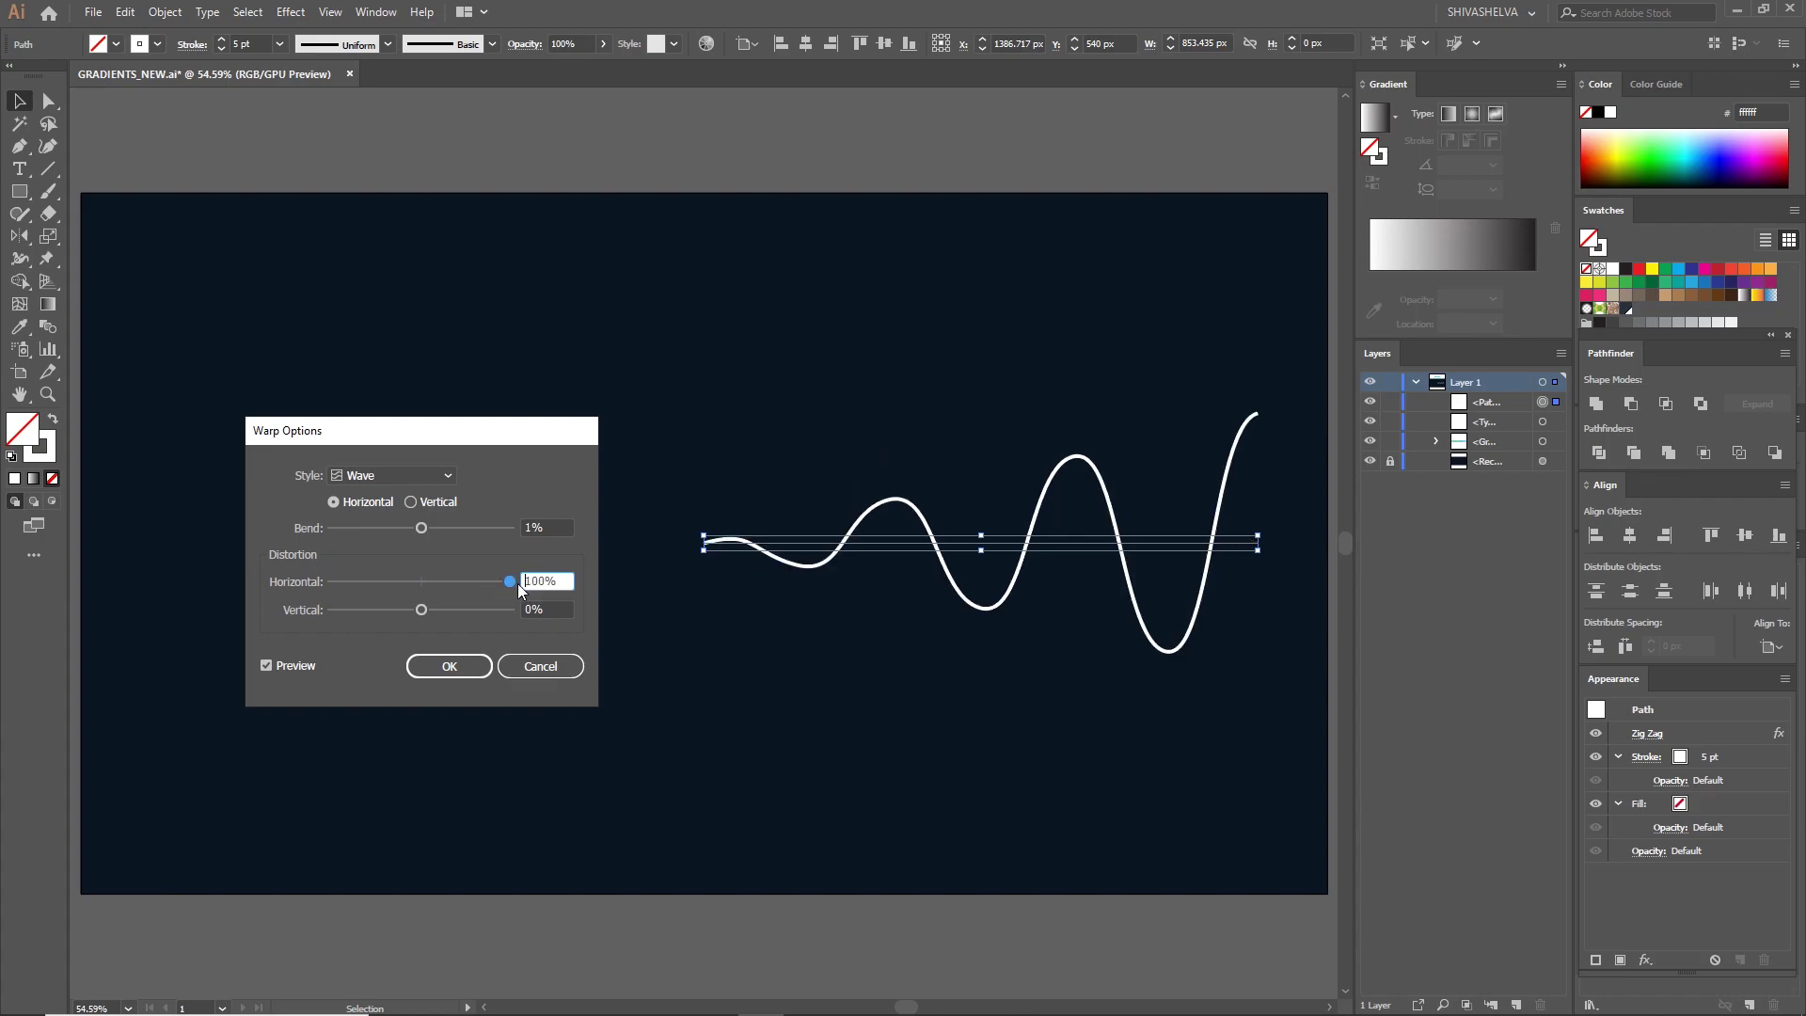
drag(388, 582, 318, 582)
click(538, 524)
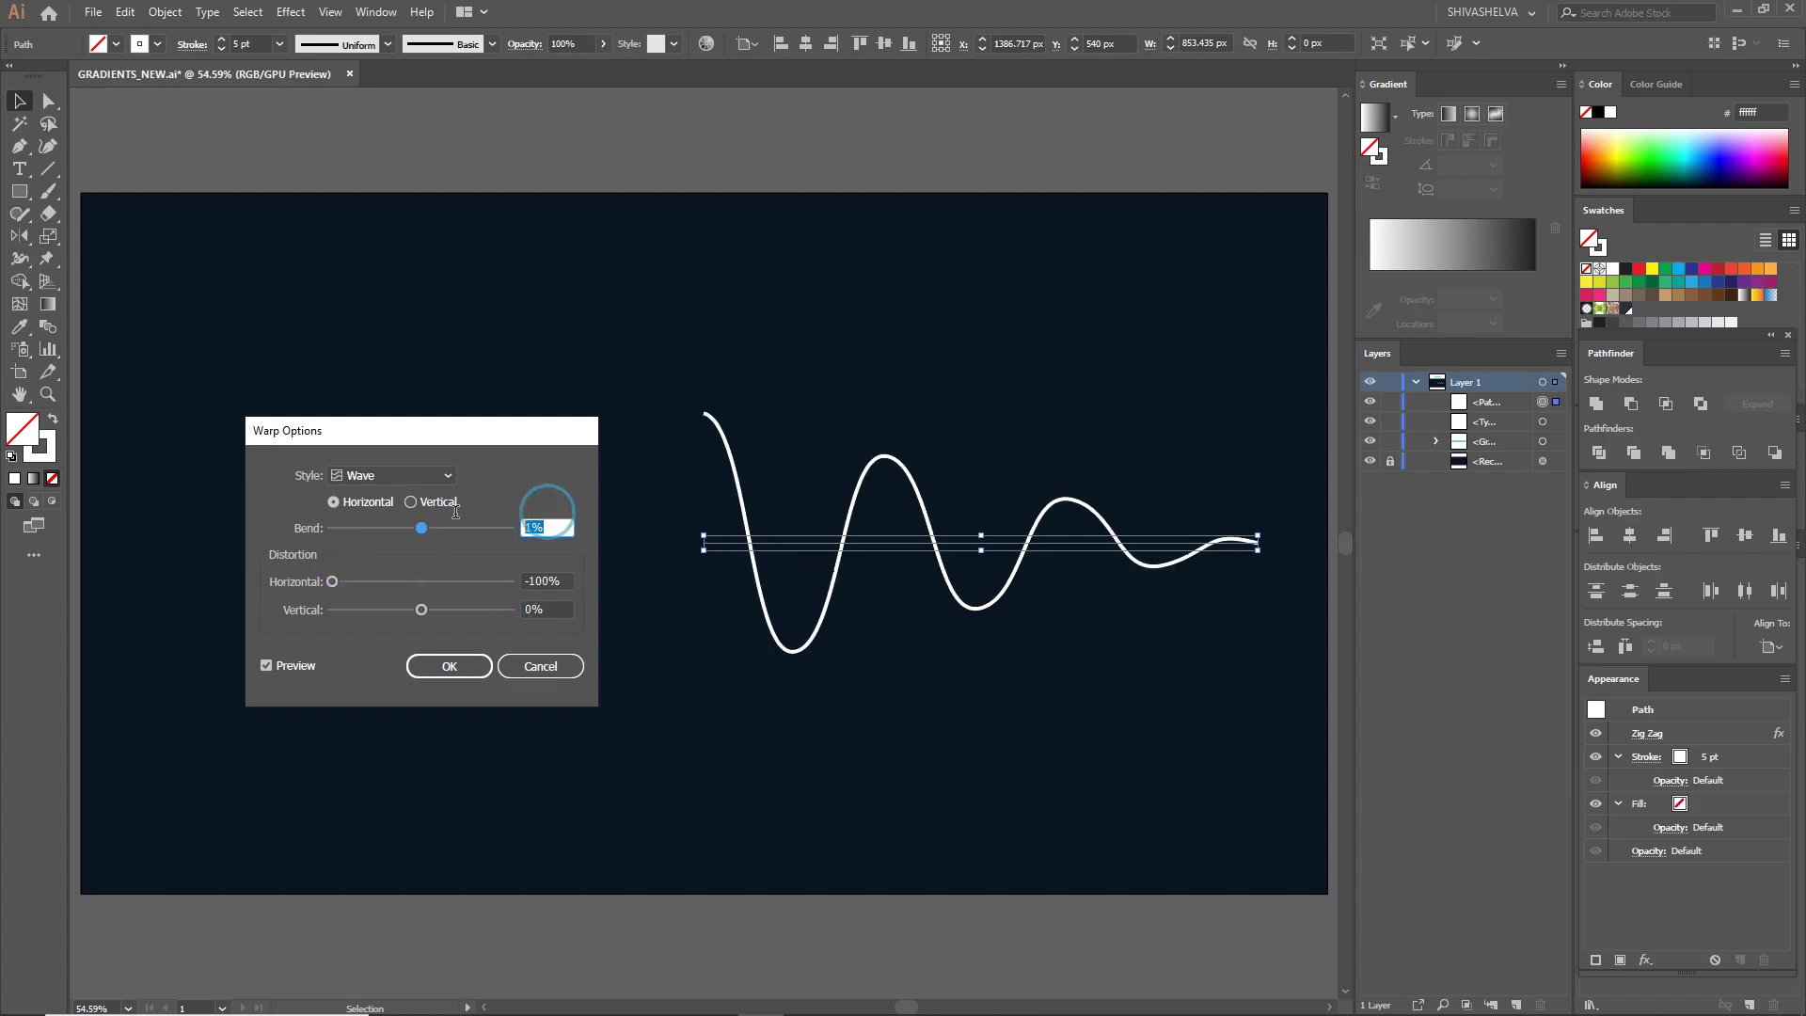
text(0)
click(566, 580)
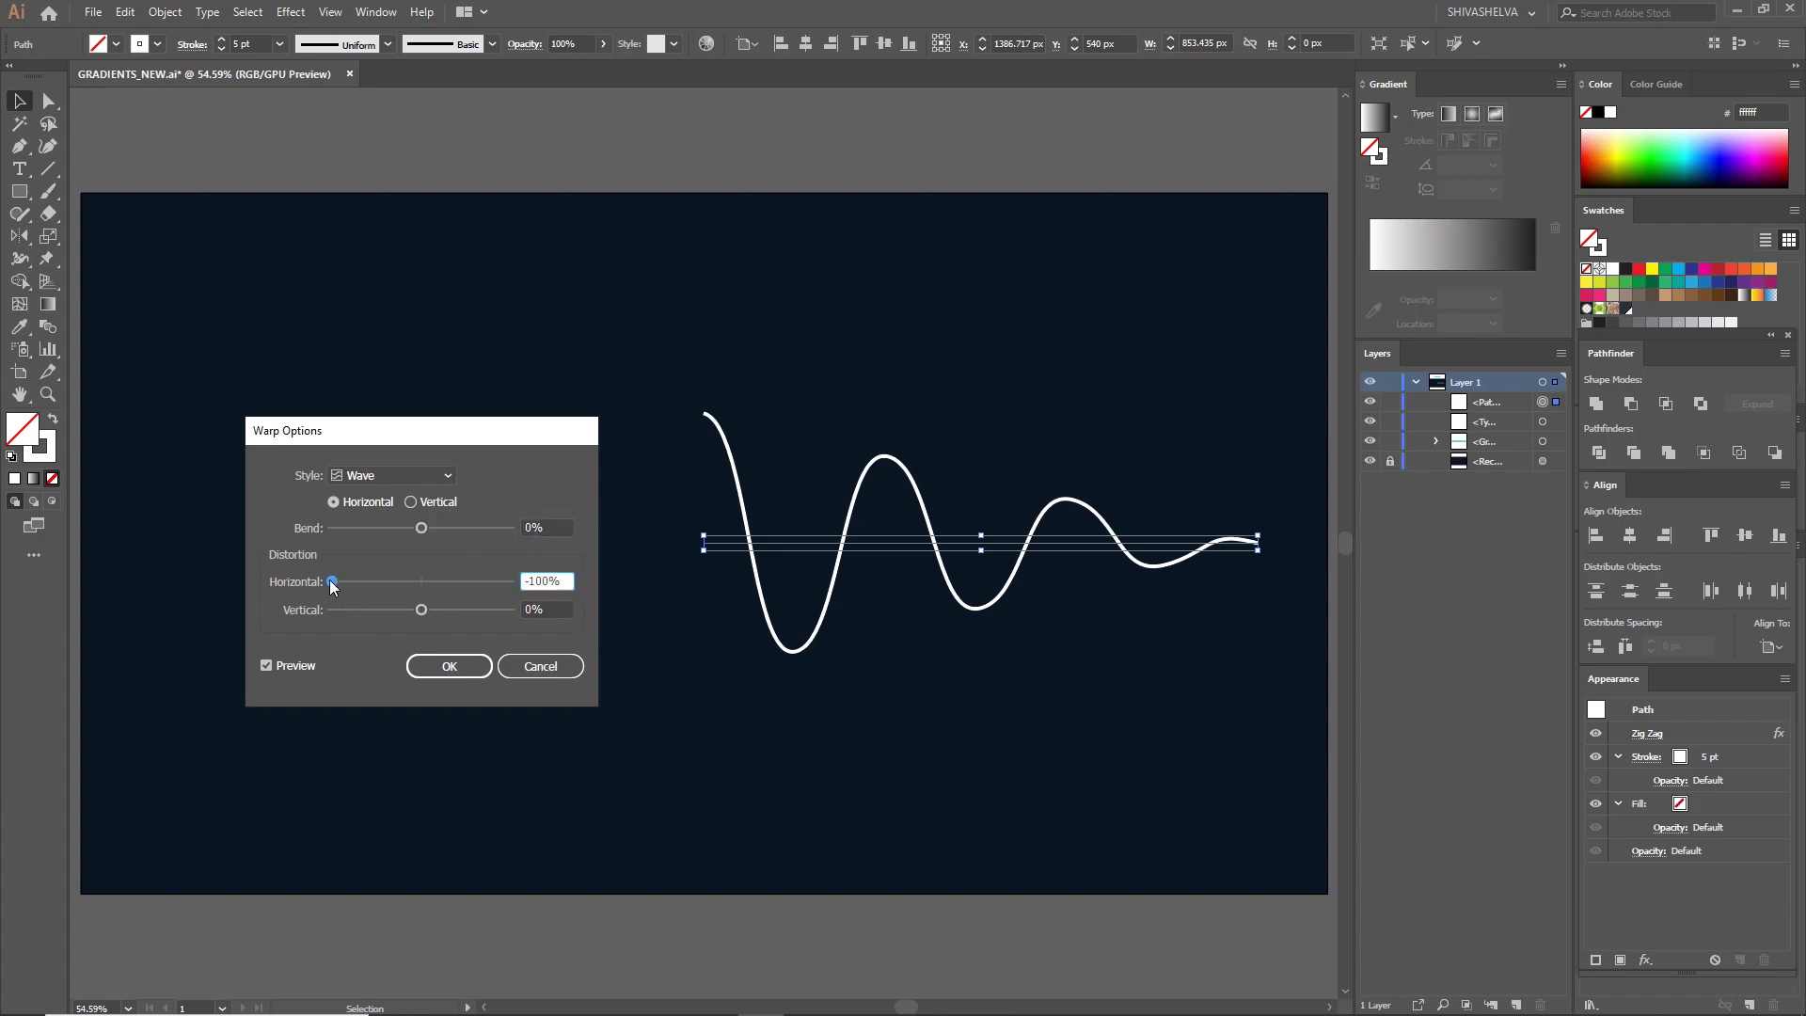
click(449, 666)
click(505, 662)
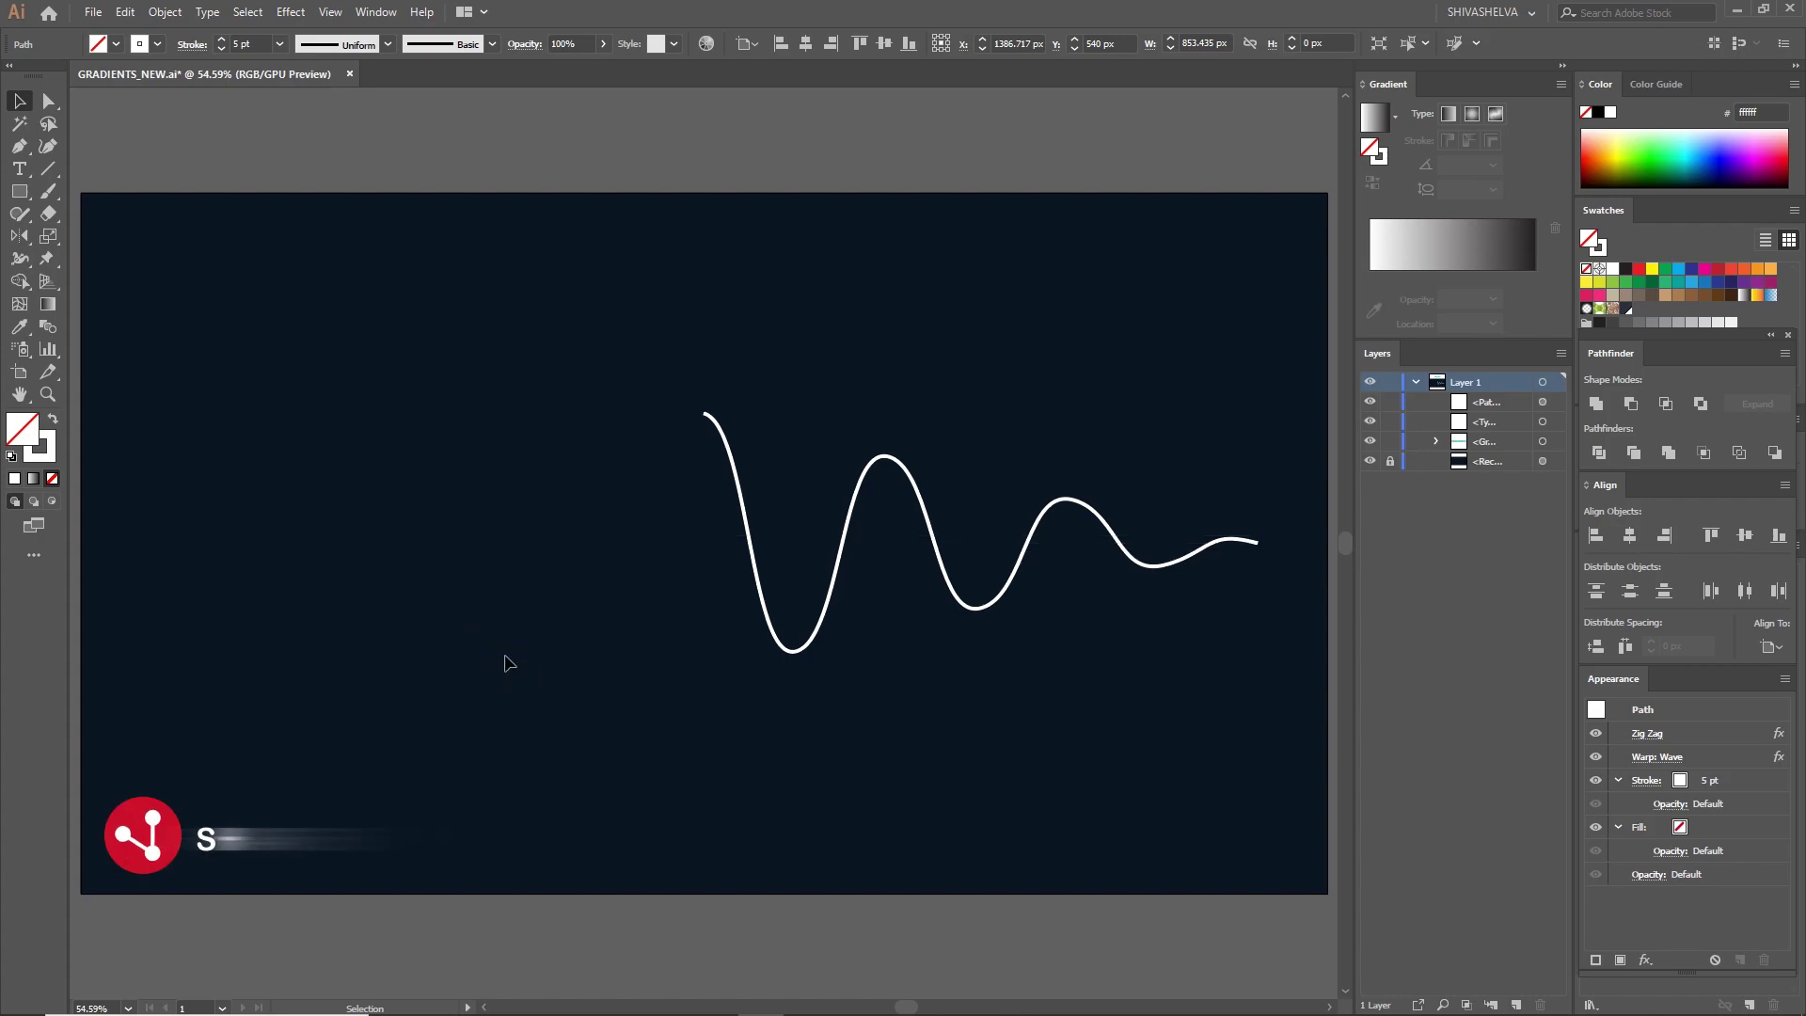
- Reopen the wave's Zig Zag effect and increase its ridges per segment for more oscillations
click(745, 514)
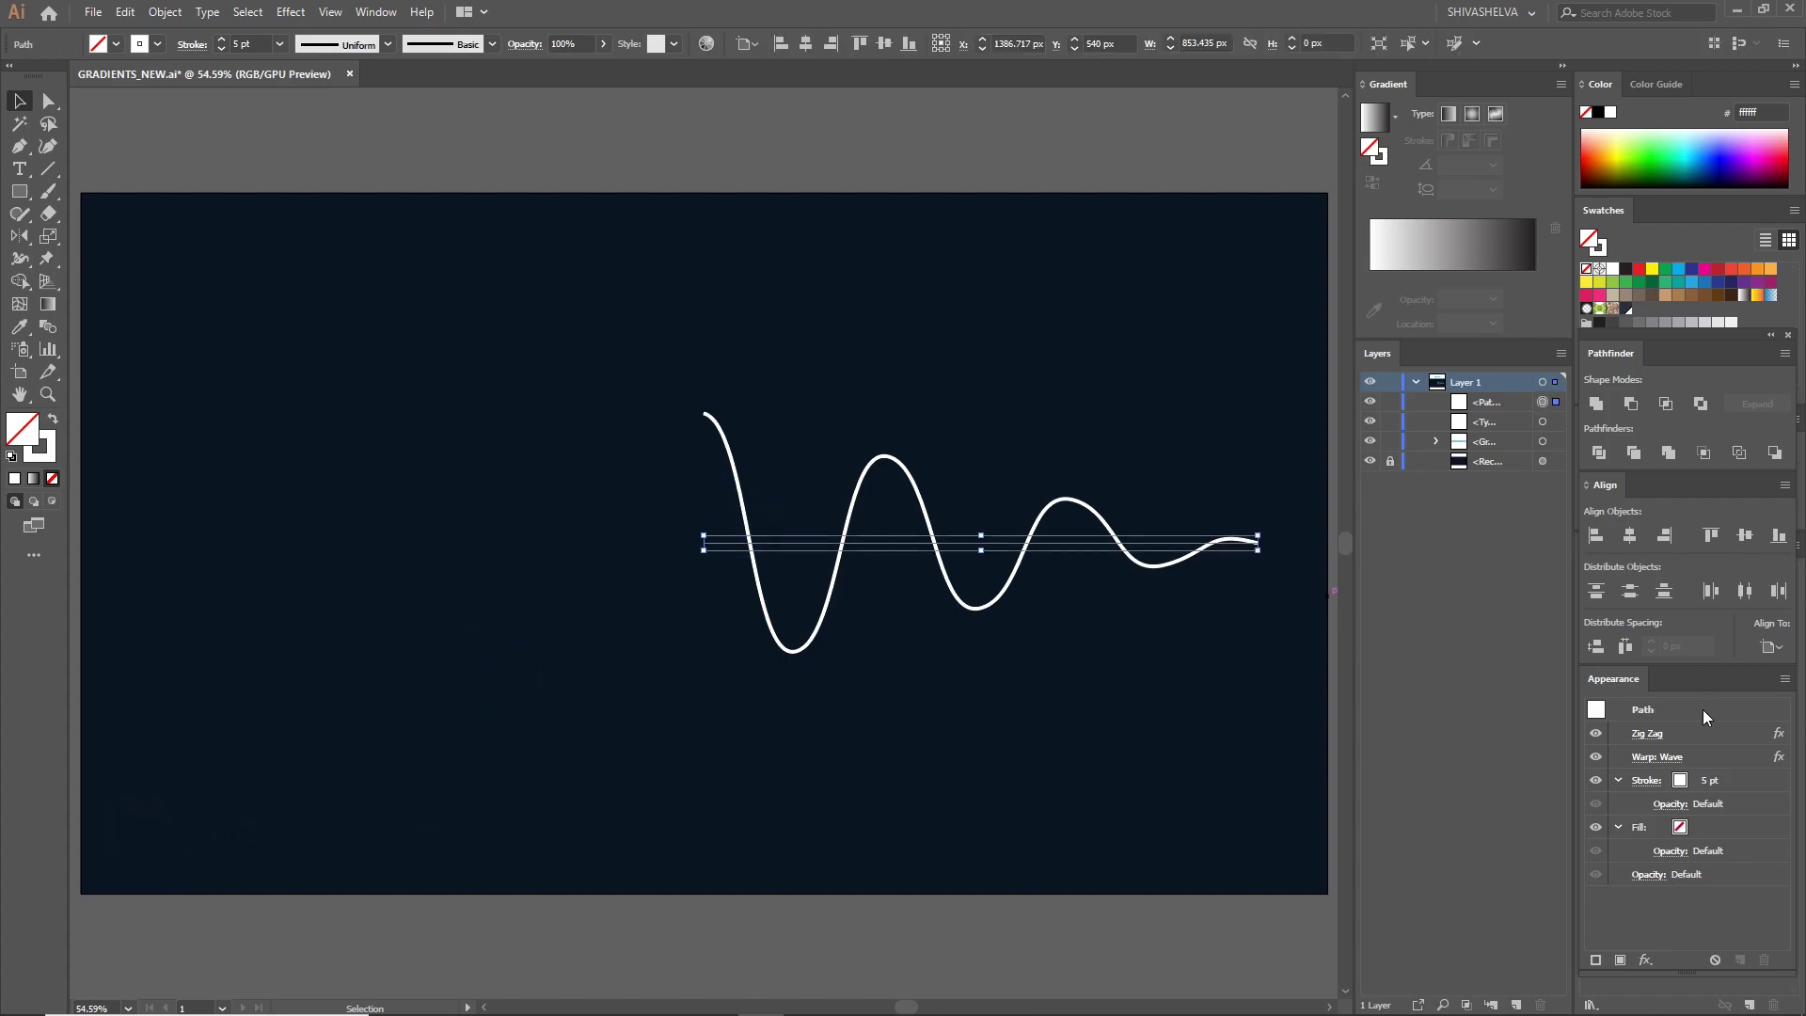
click(1642, 735)
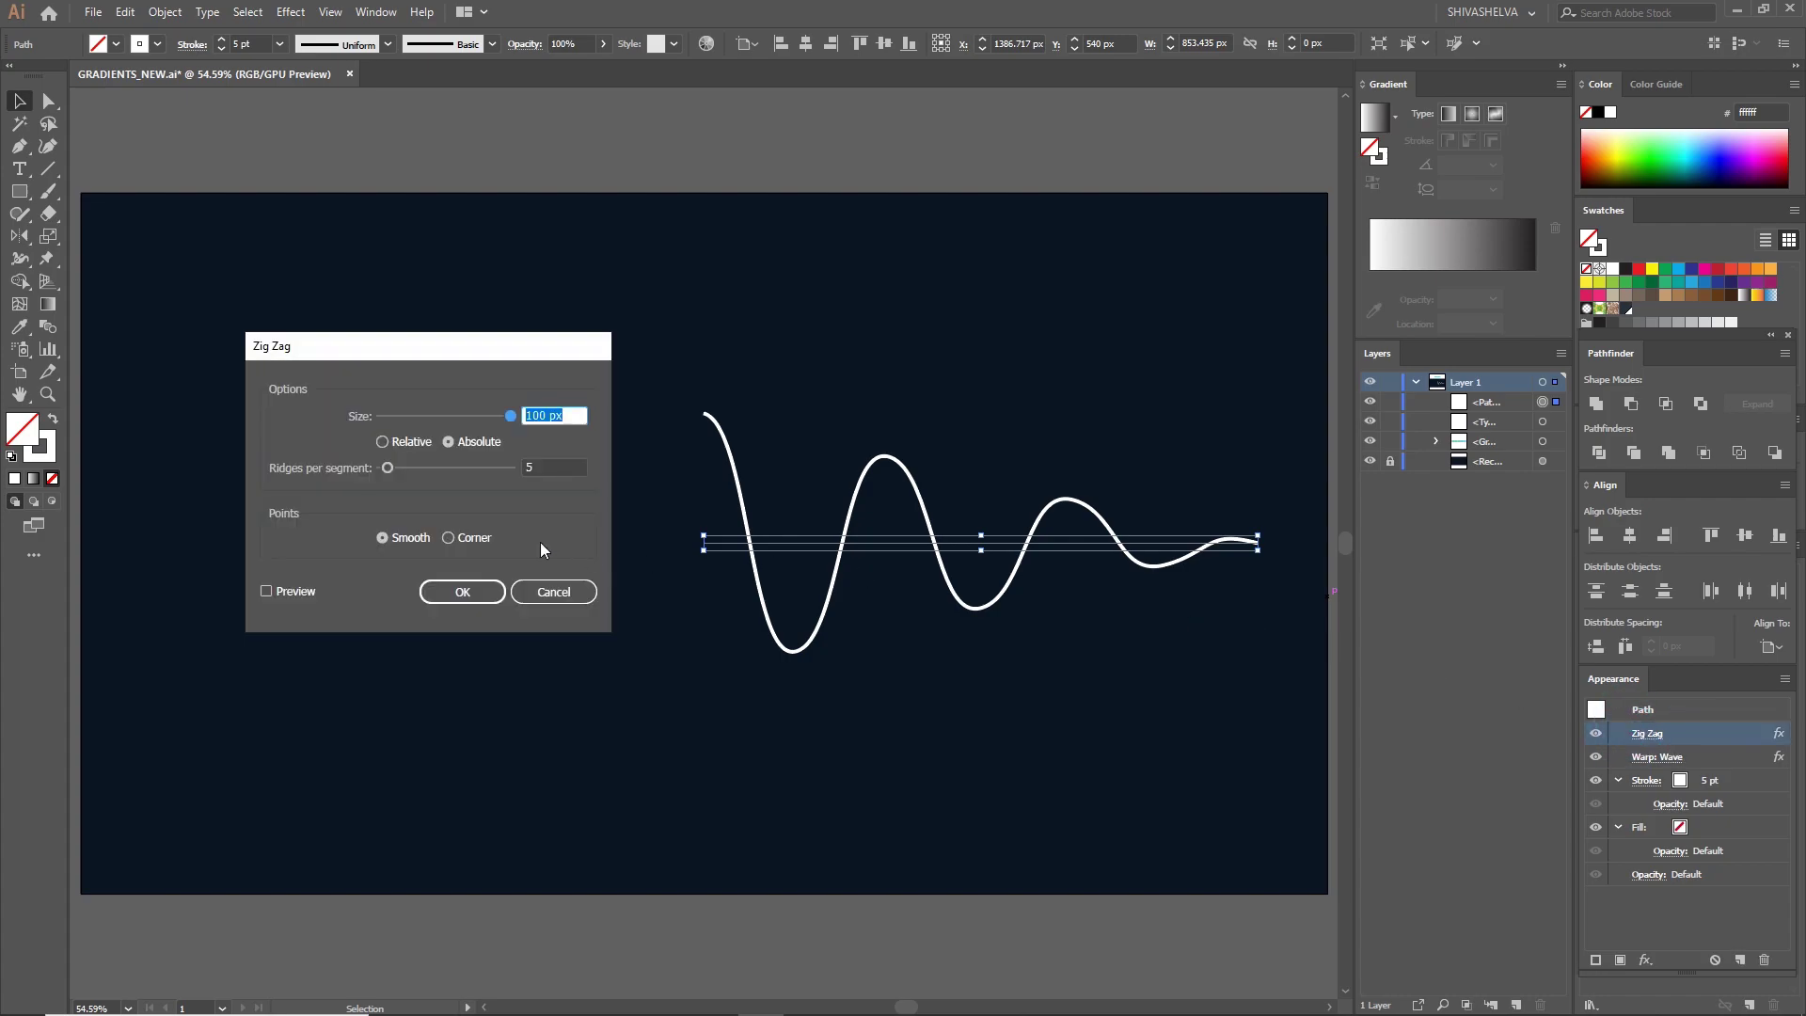
drag(389, 470, 393, 476)
click(267, 589)
click(452, 597)
click(456, 602)
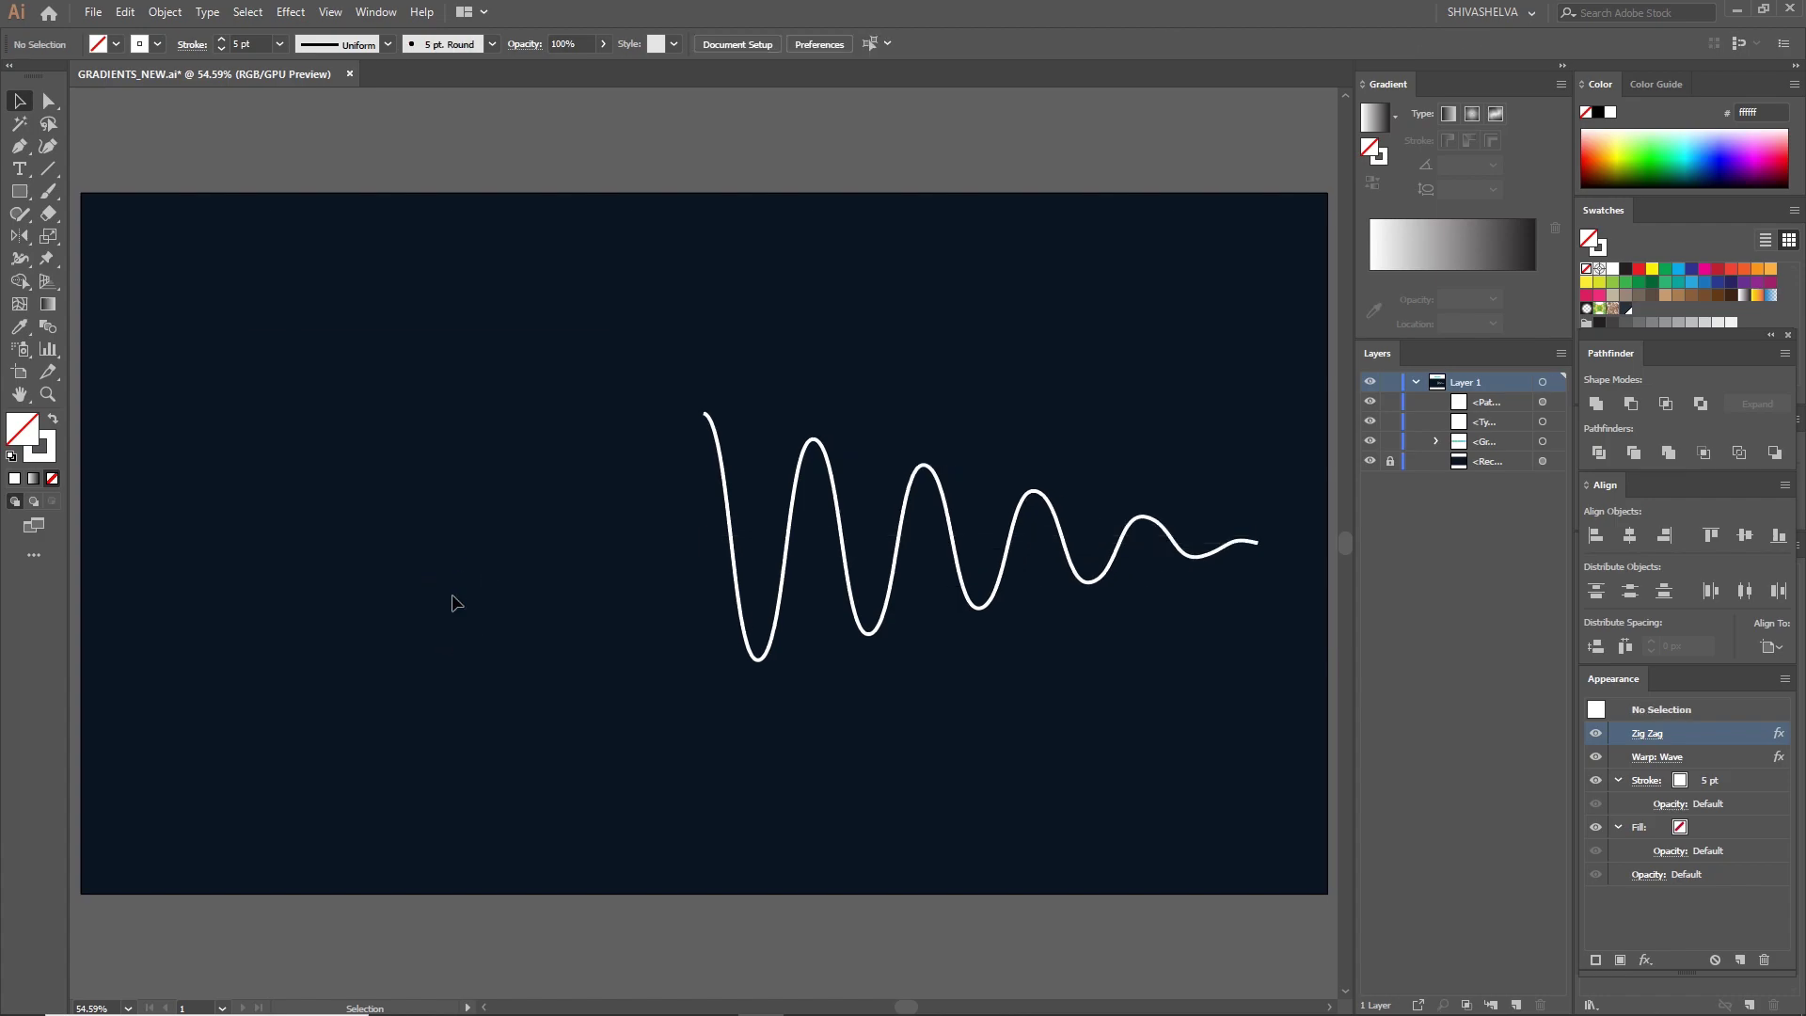
- Expand the appearance of the tapered wave so its effects become an editable path
click(715, 459)
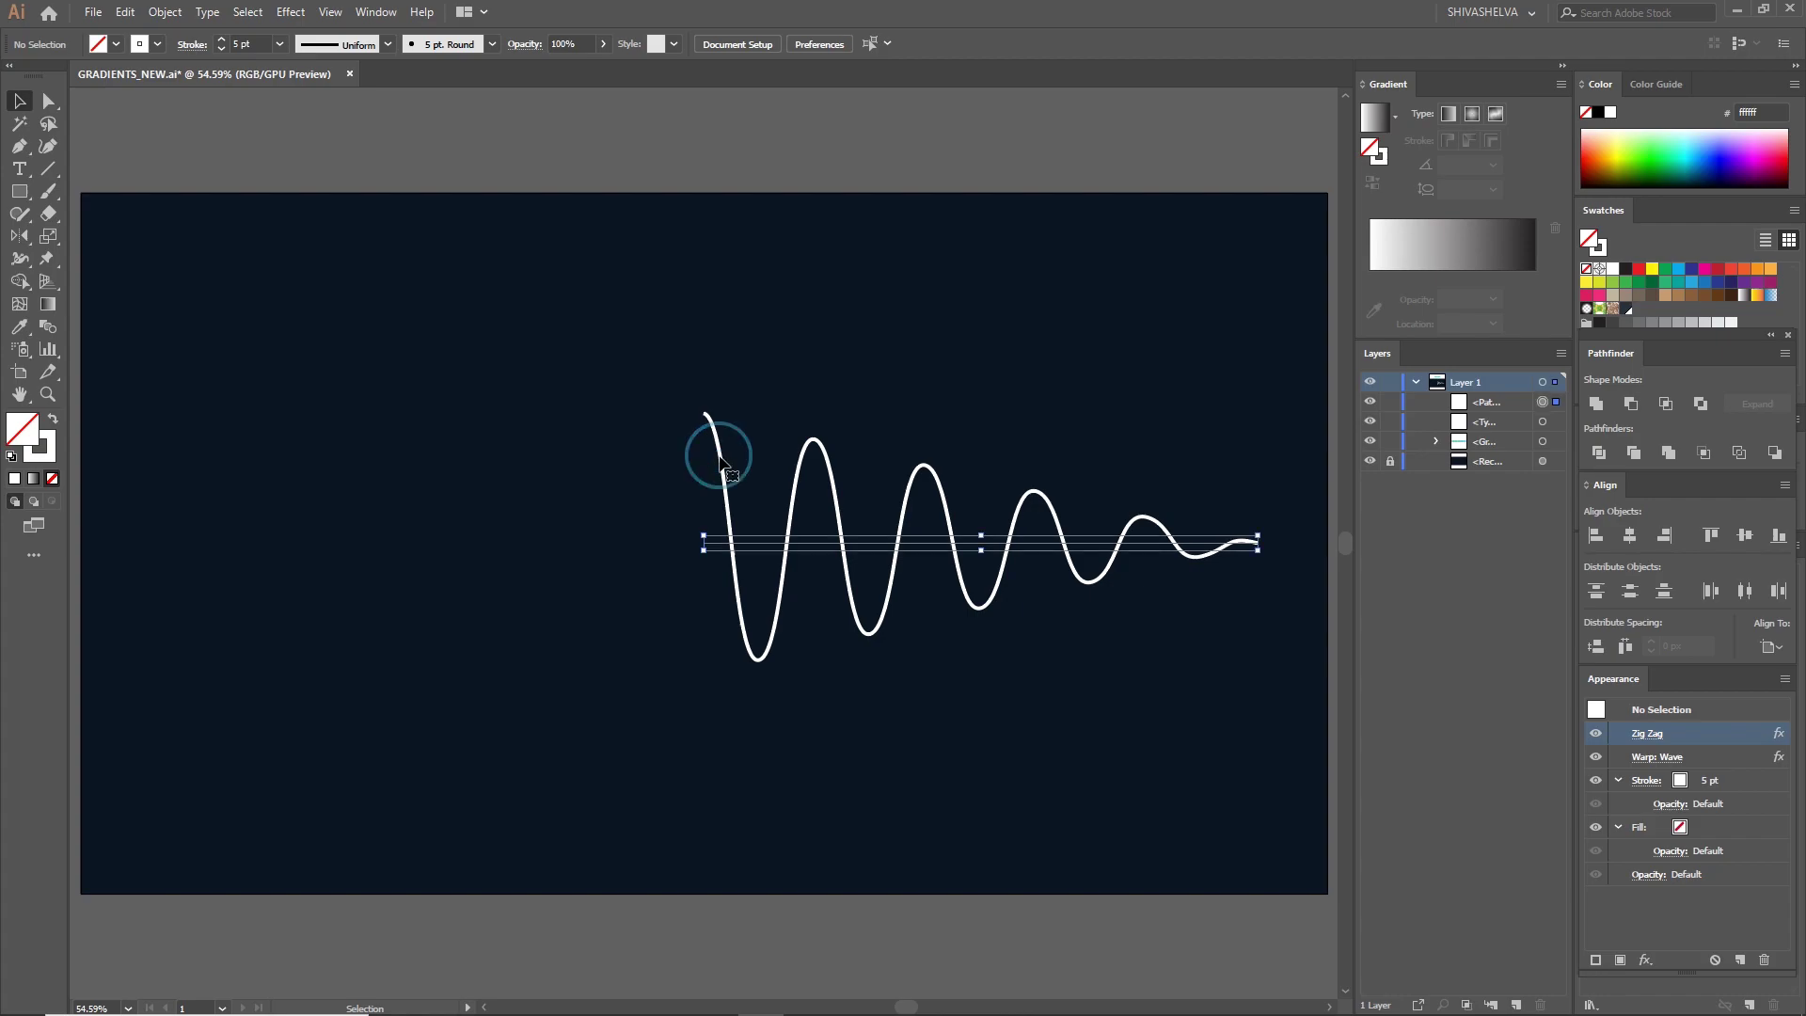
click(166, 12)
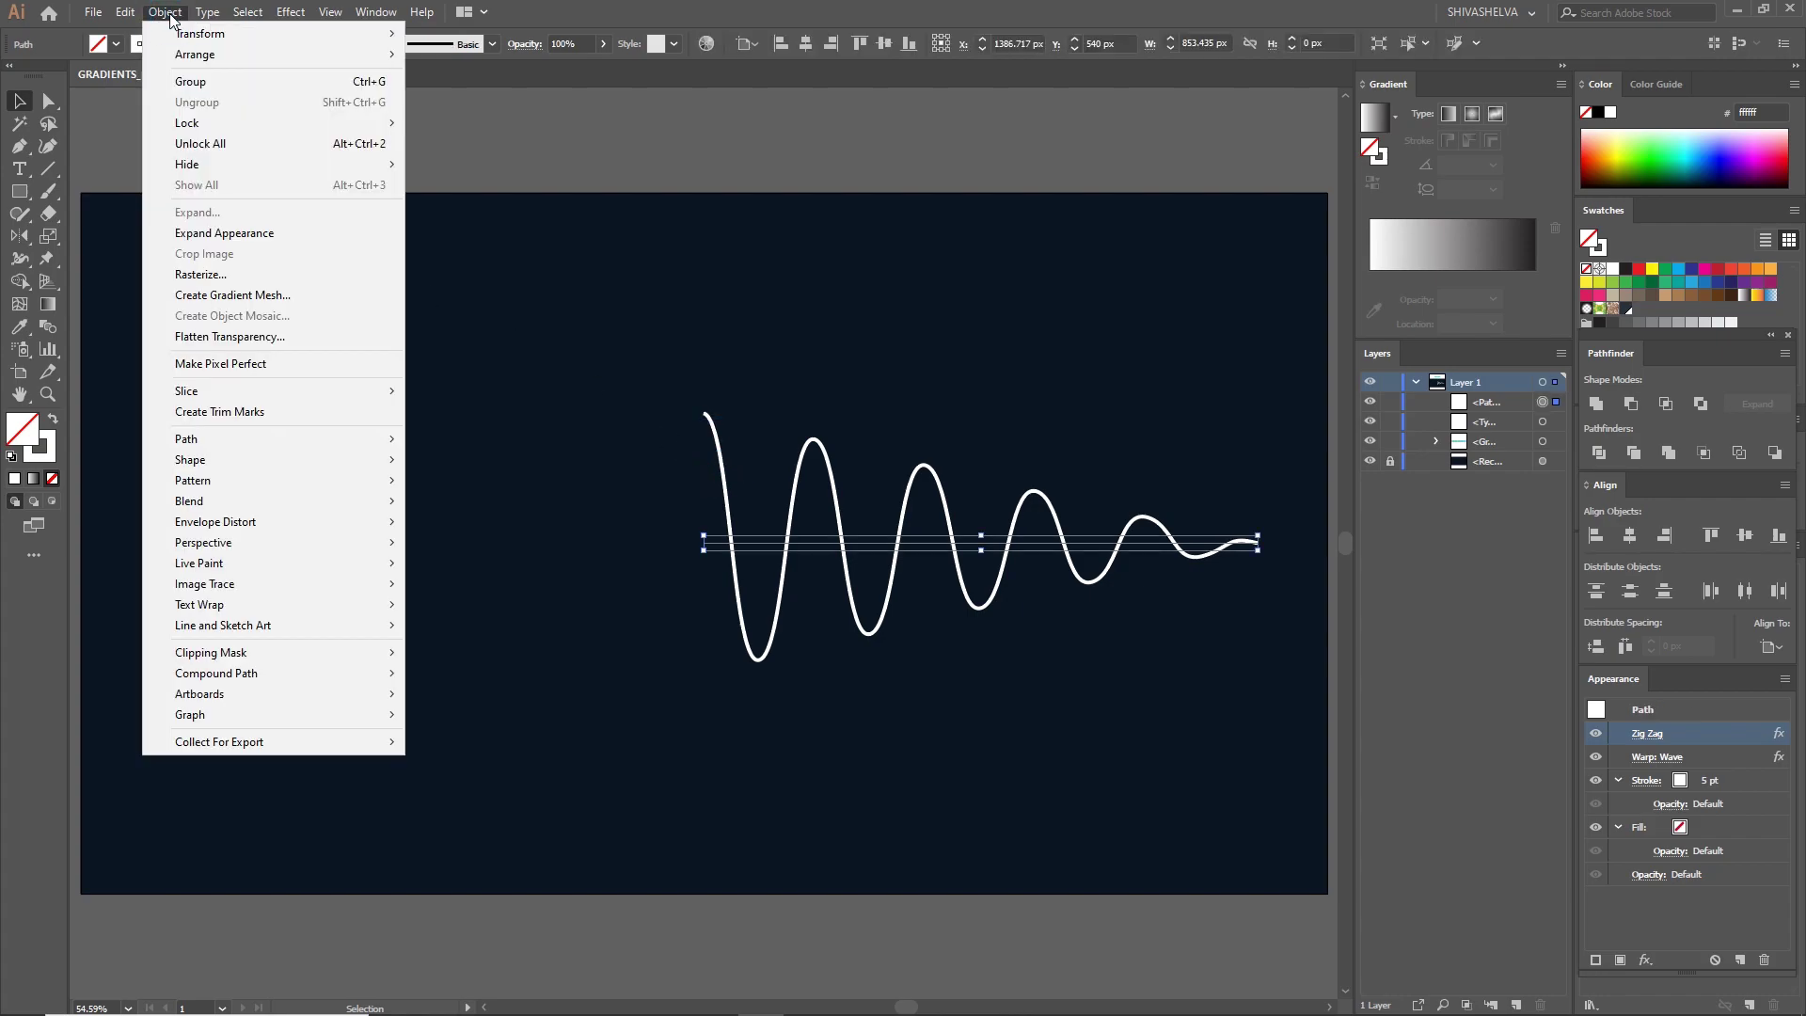
click(194, 234)
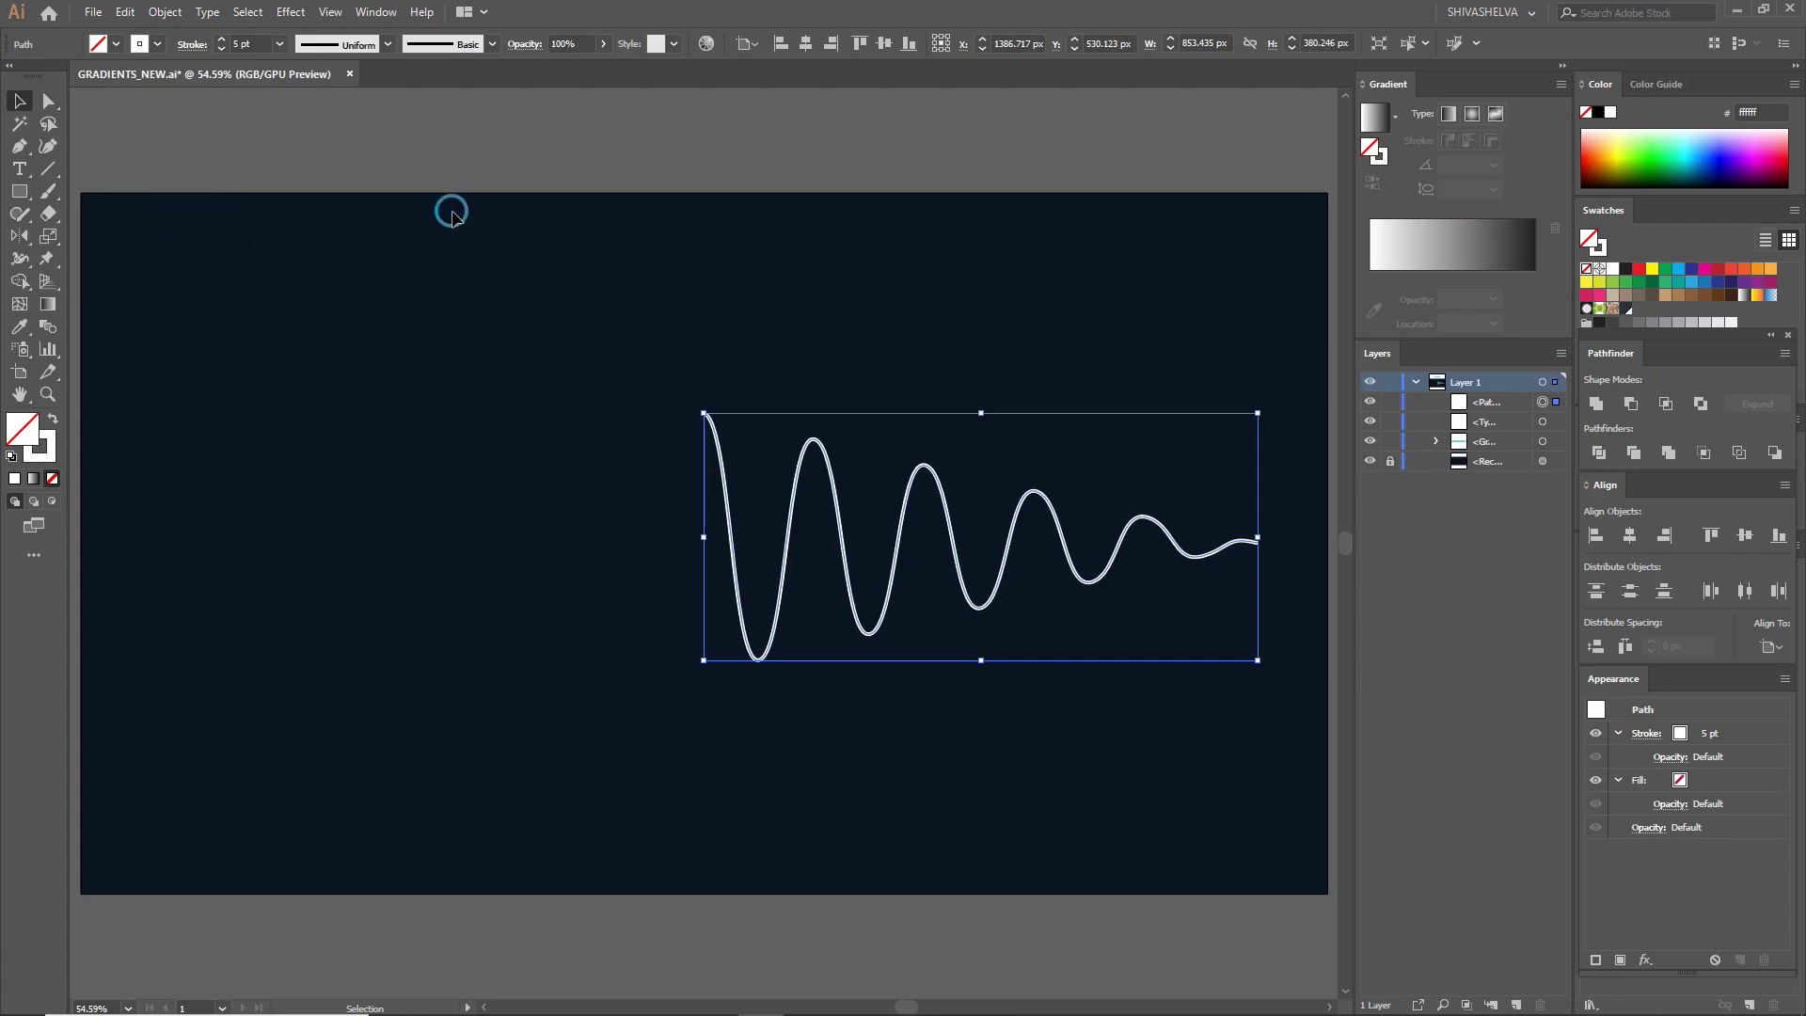
click(454, 219)
- Reflect a copy of the wave across a vertical axis through the anchor at its tallest end
click(725, 479)
click(20, 237)
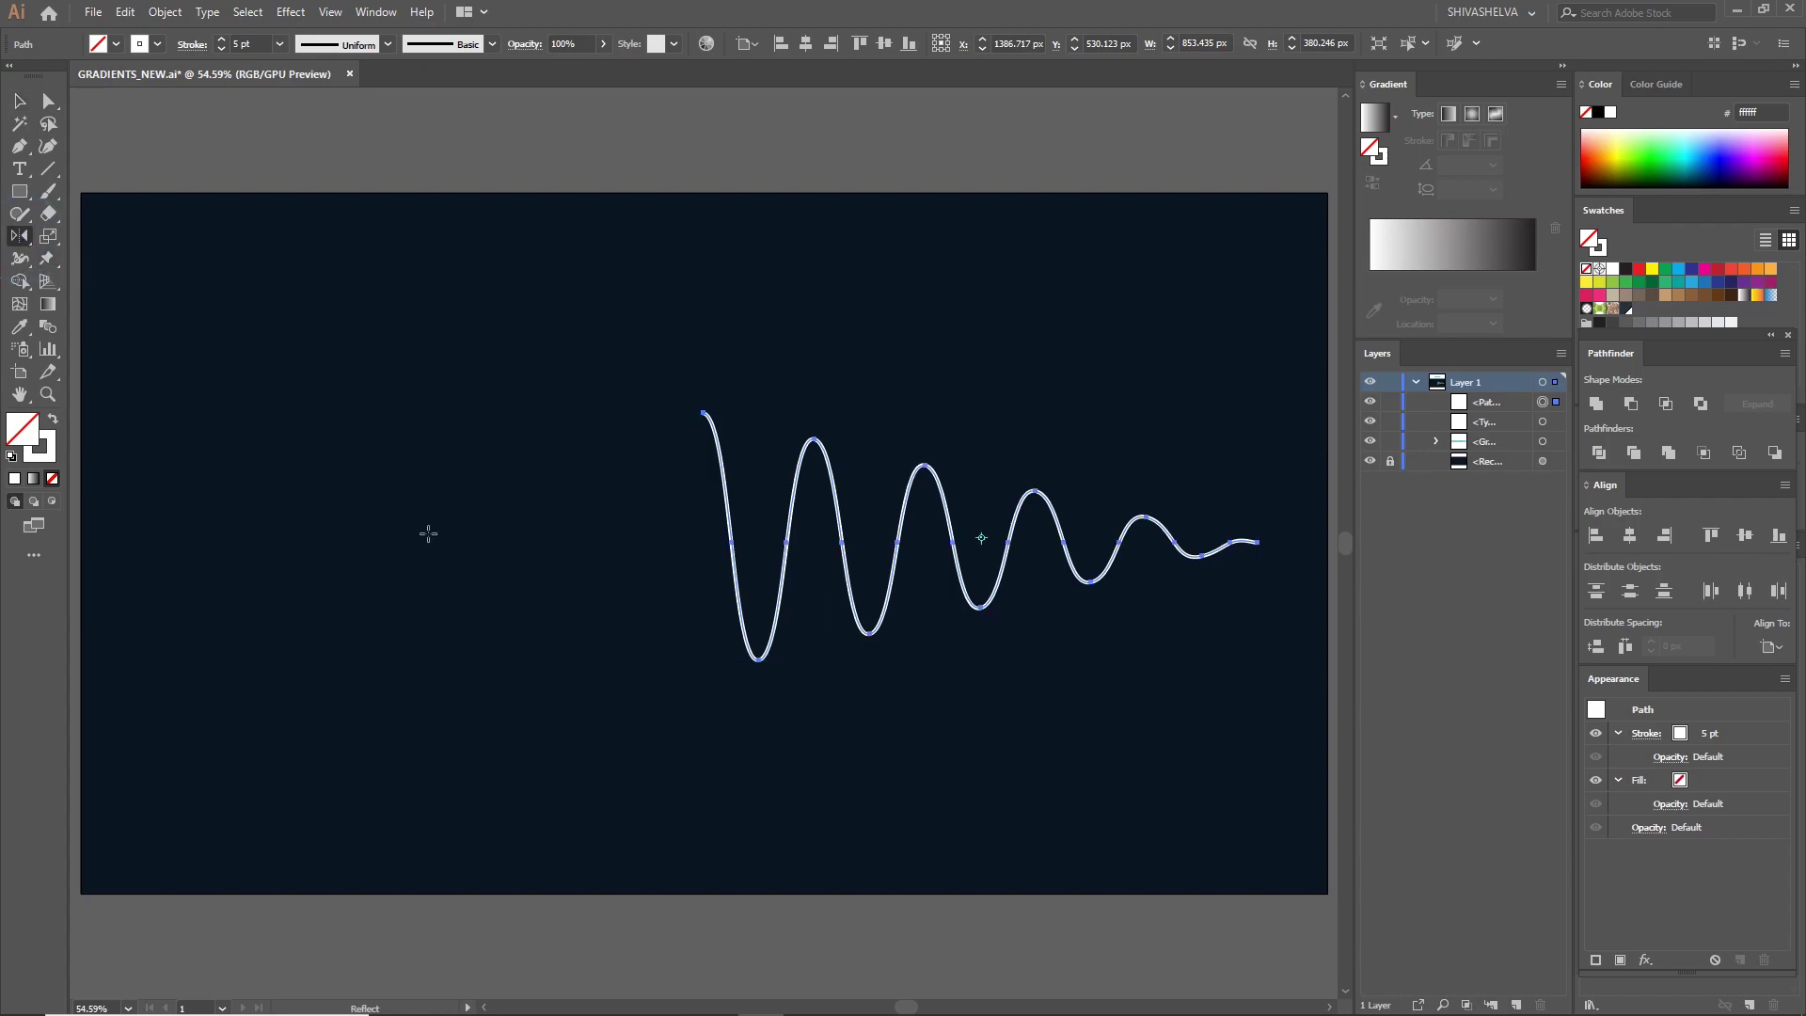
alt+click(703, 413)
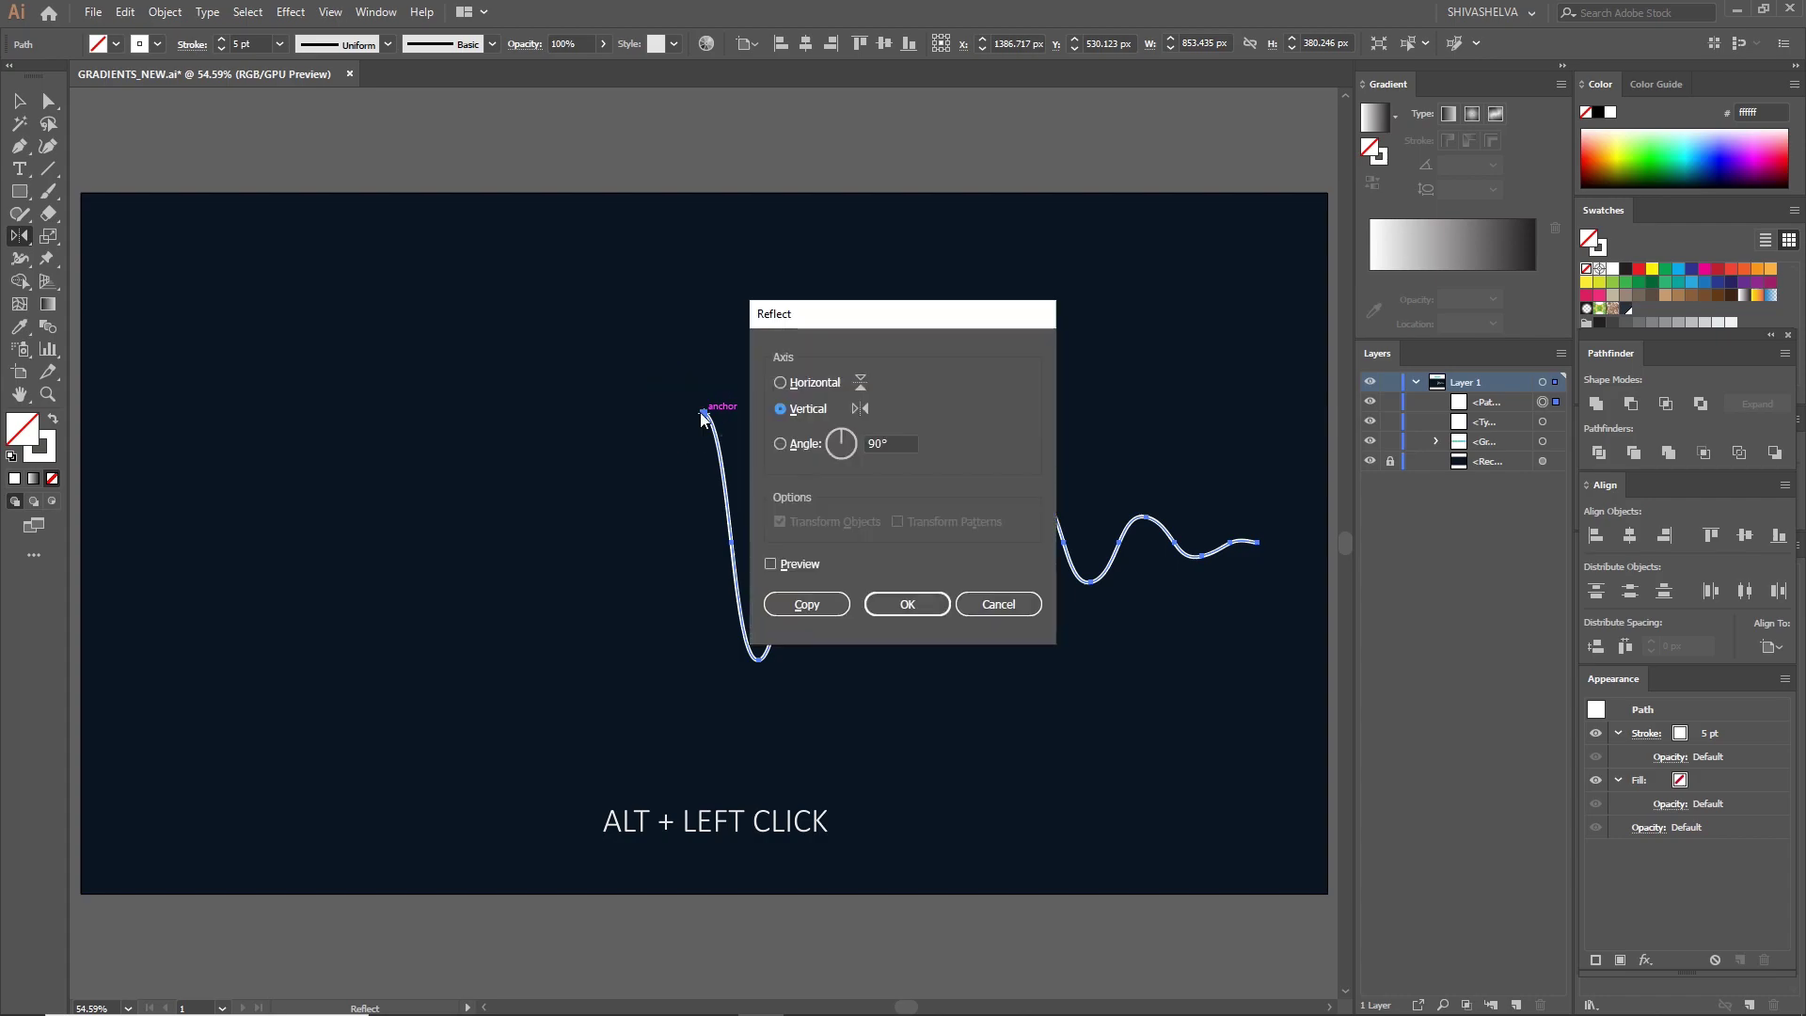
click(809, 410)
click(809, 604)
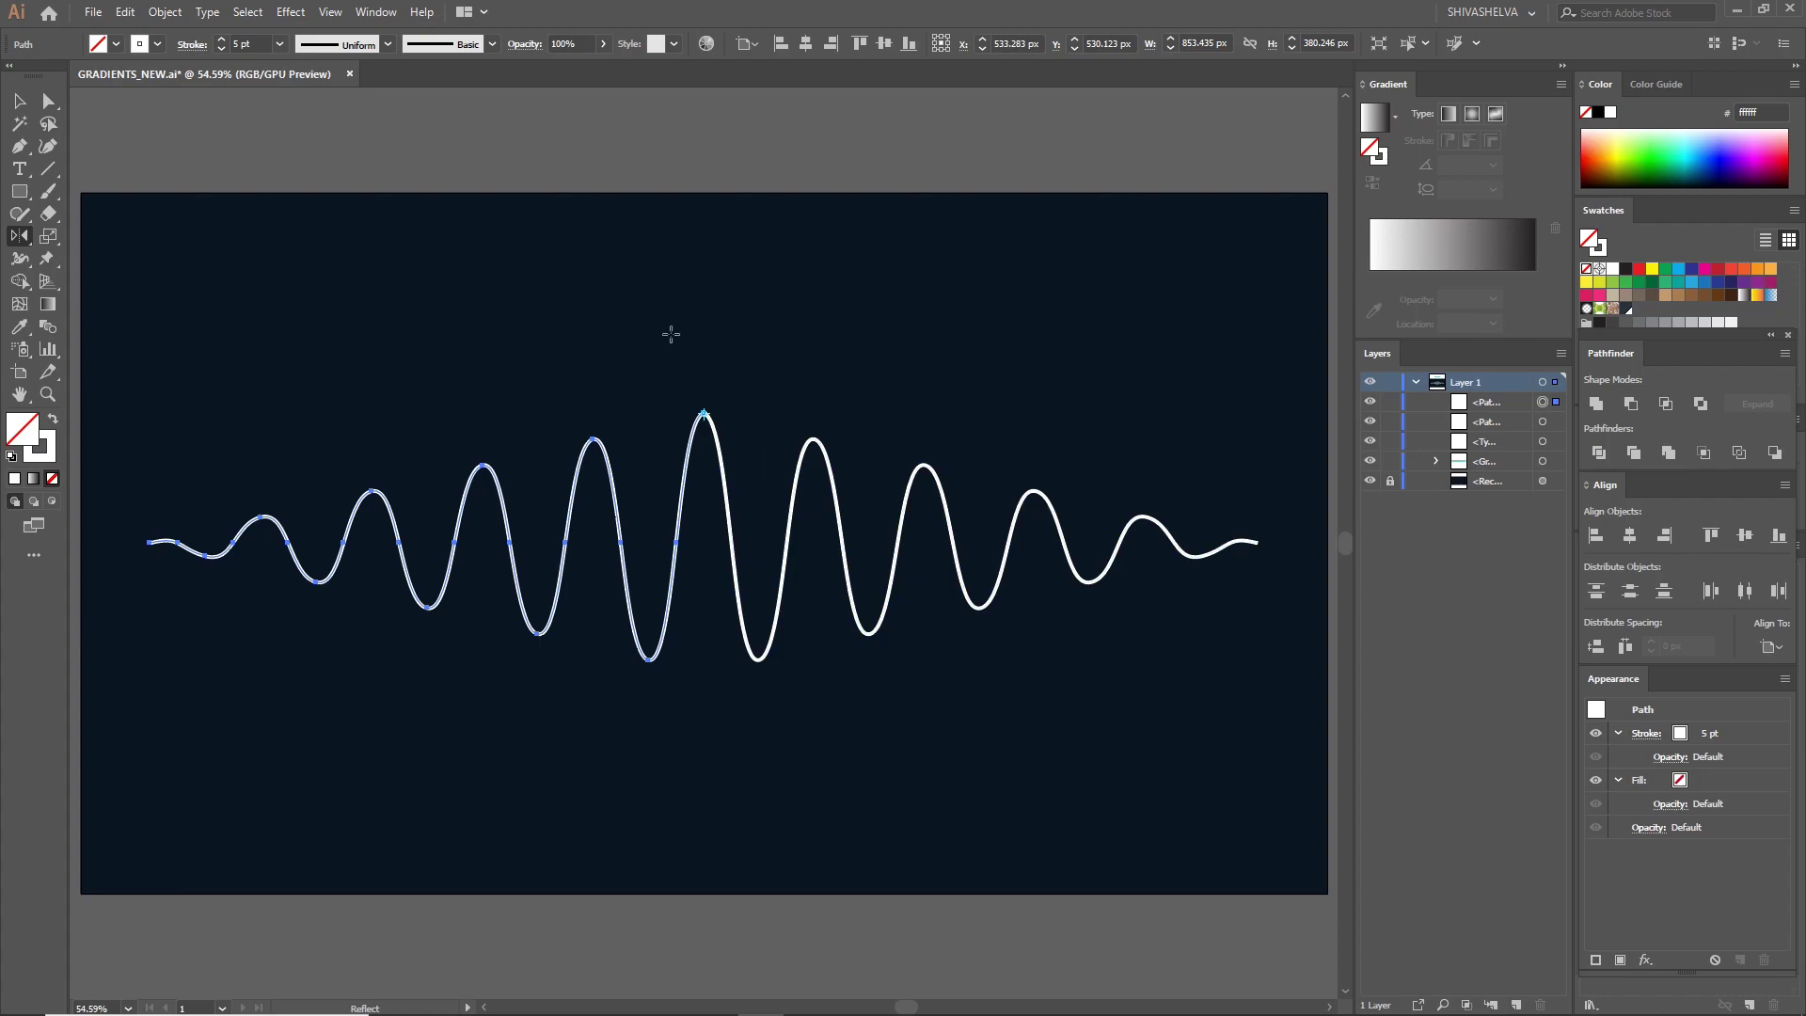
click(19, 101)
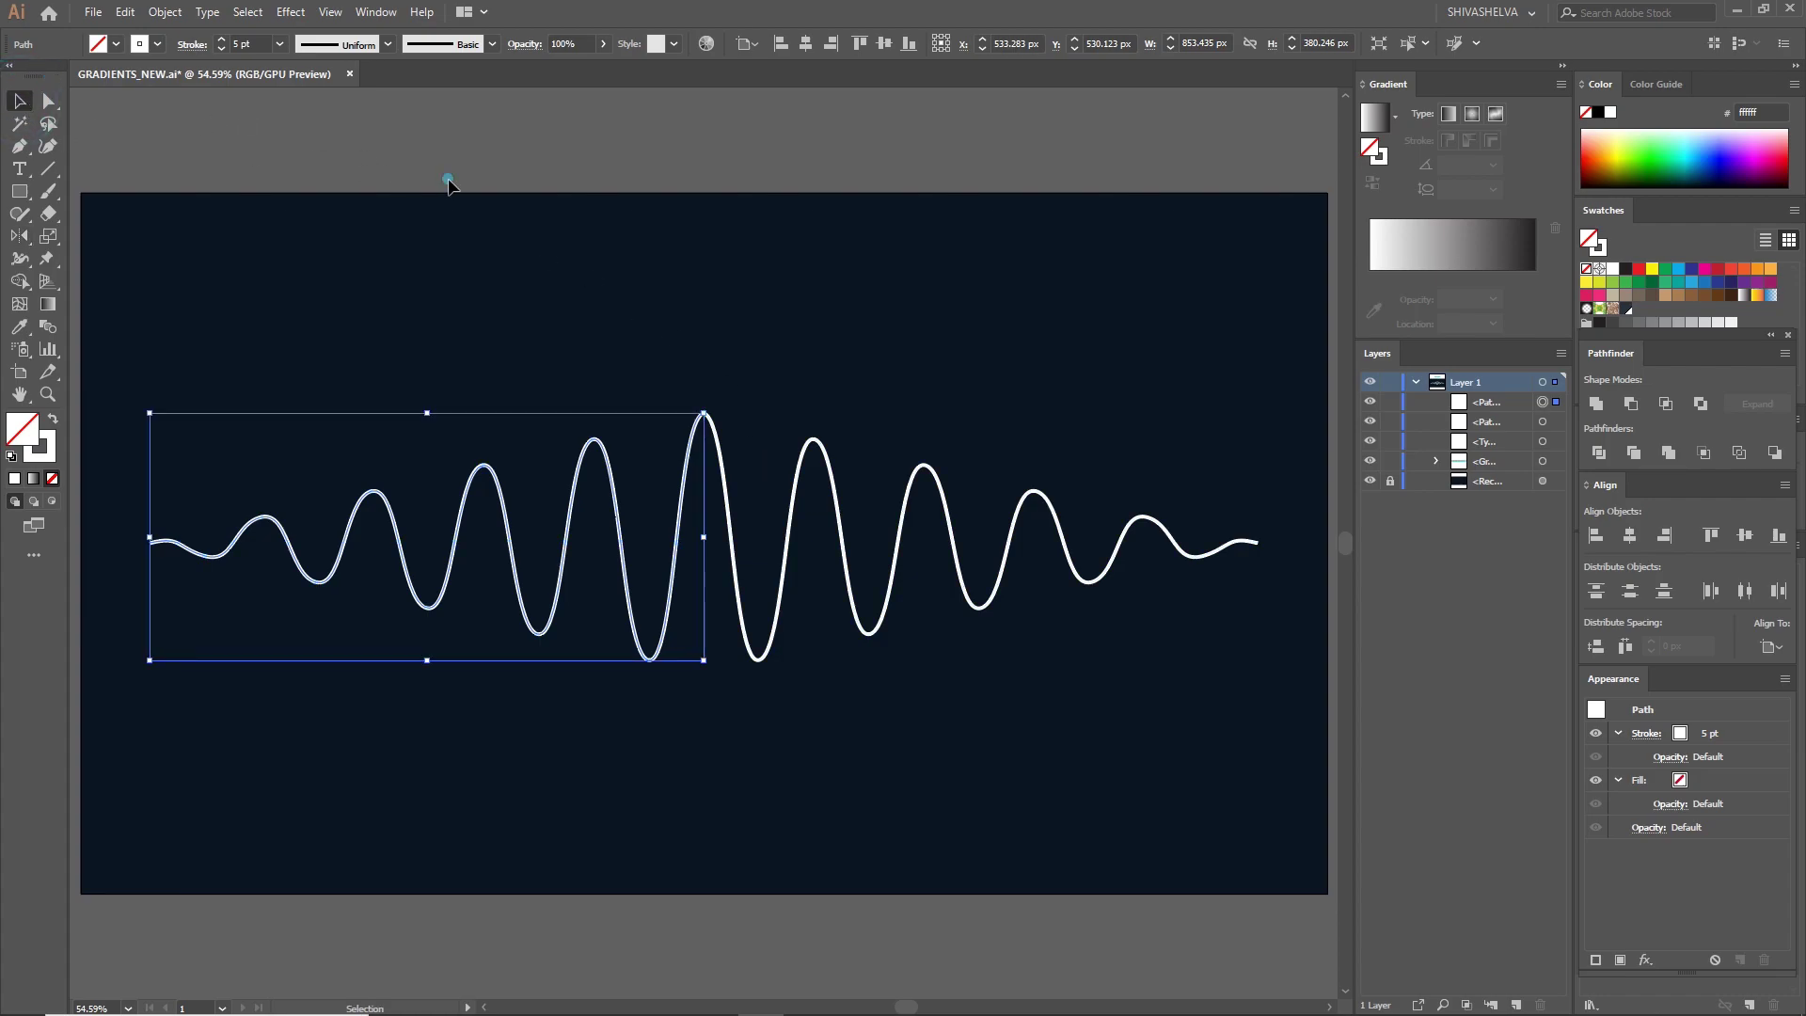
click(449, 186)
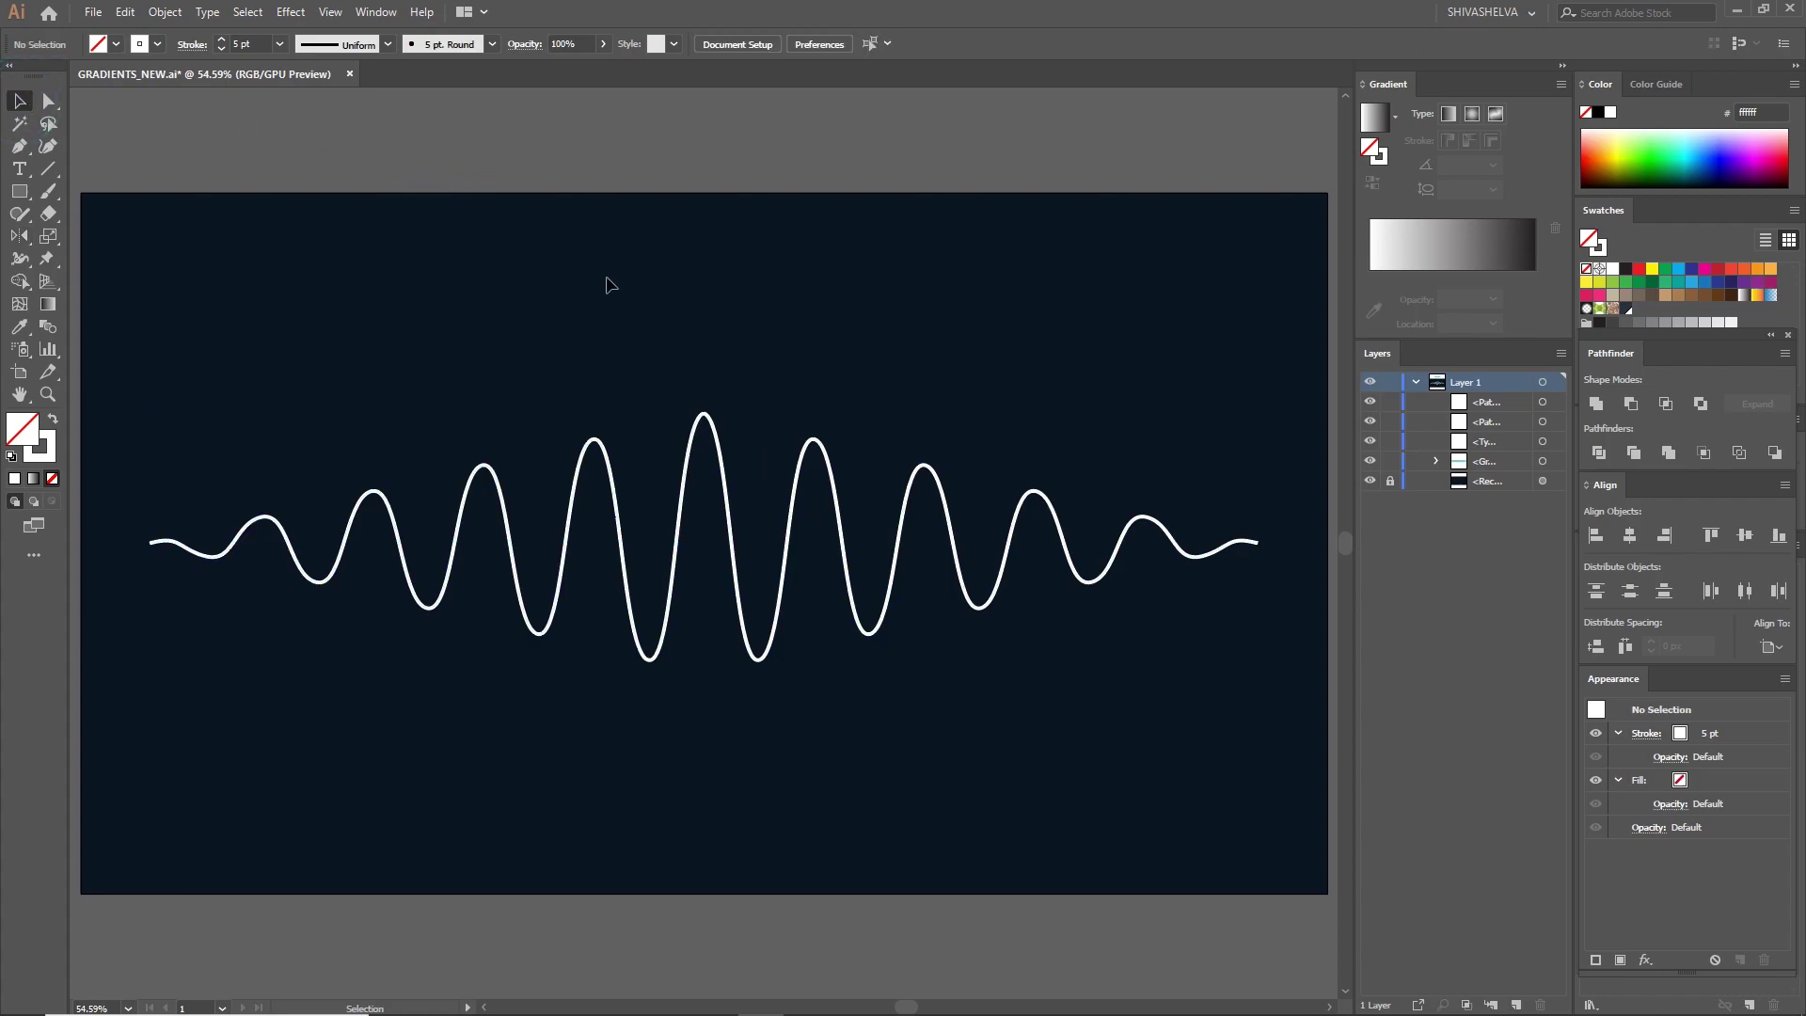
drag(691, 481, 599, 476)
key(ctrl+z)
click(694, 325)
- Select both mirrored wave halves and join them into one continuous path
drag(743, 384, 658, 428)
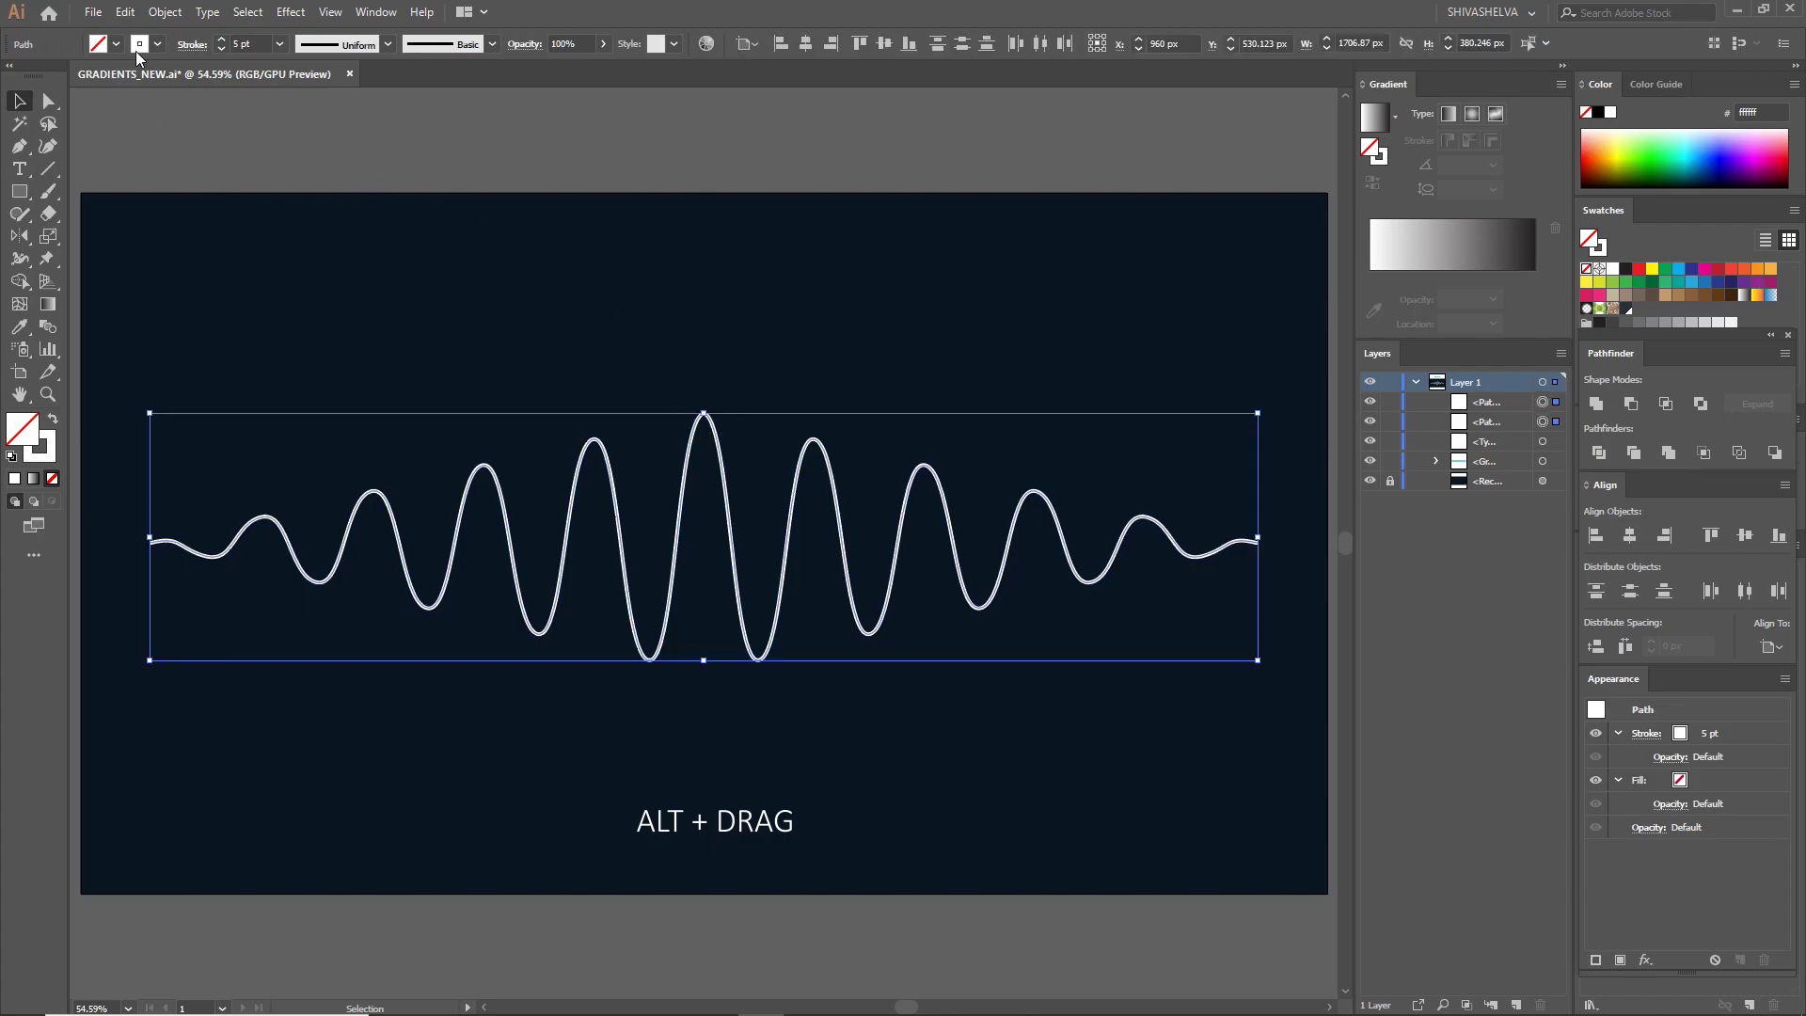
click(165, 12)
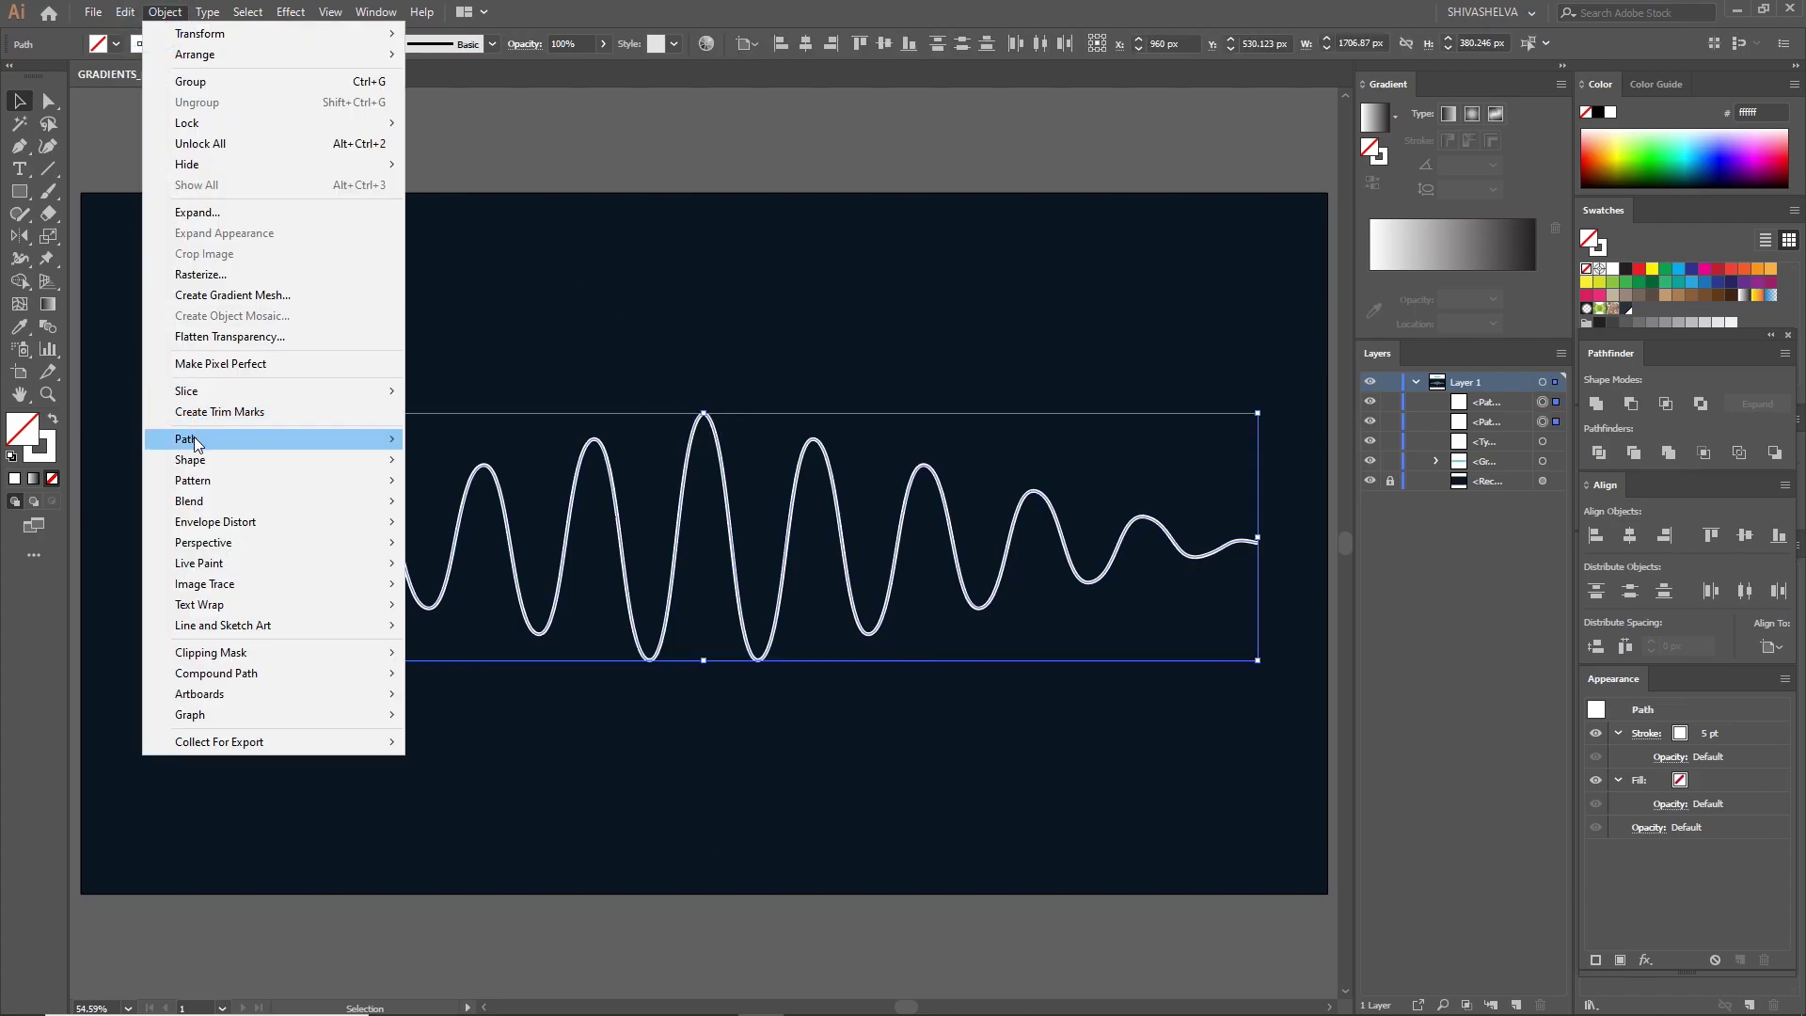
mouse_move(202, 438)
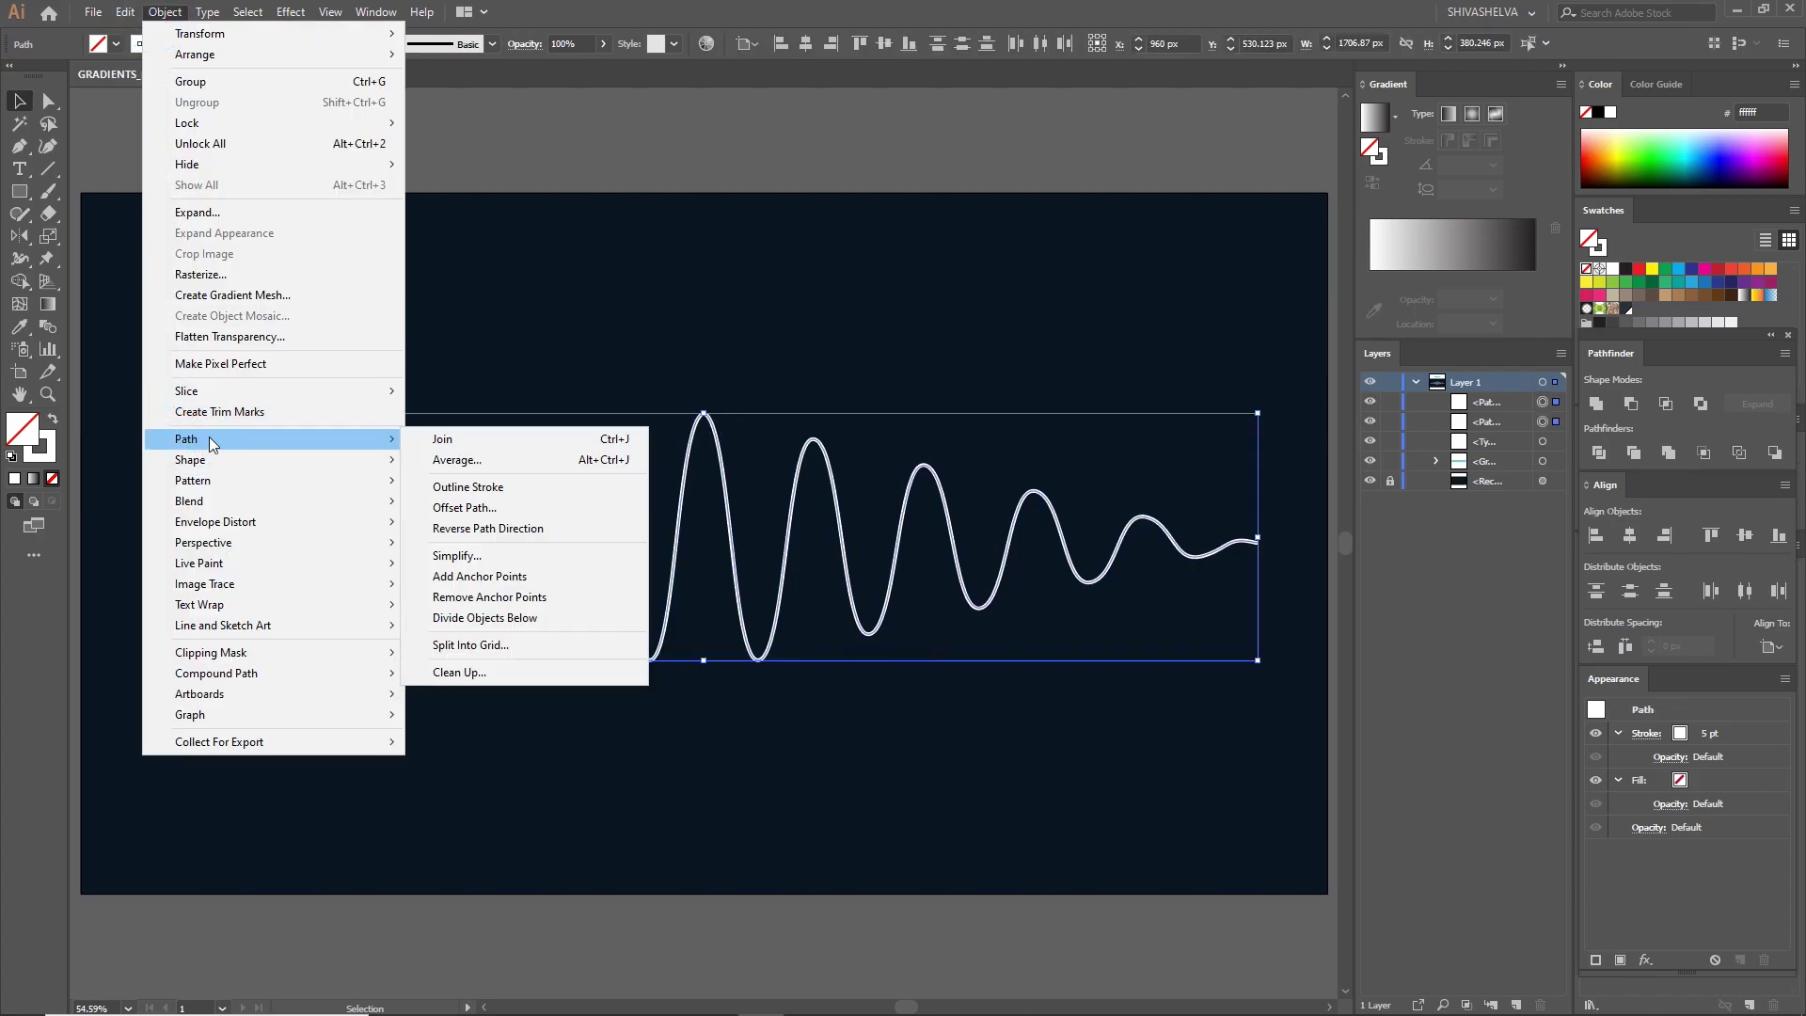
click(450, 448)
click(685, 292)
click(685, 461)
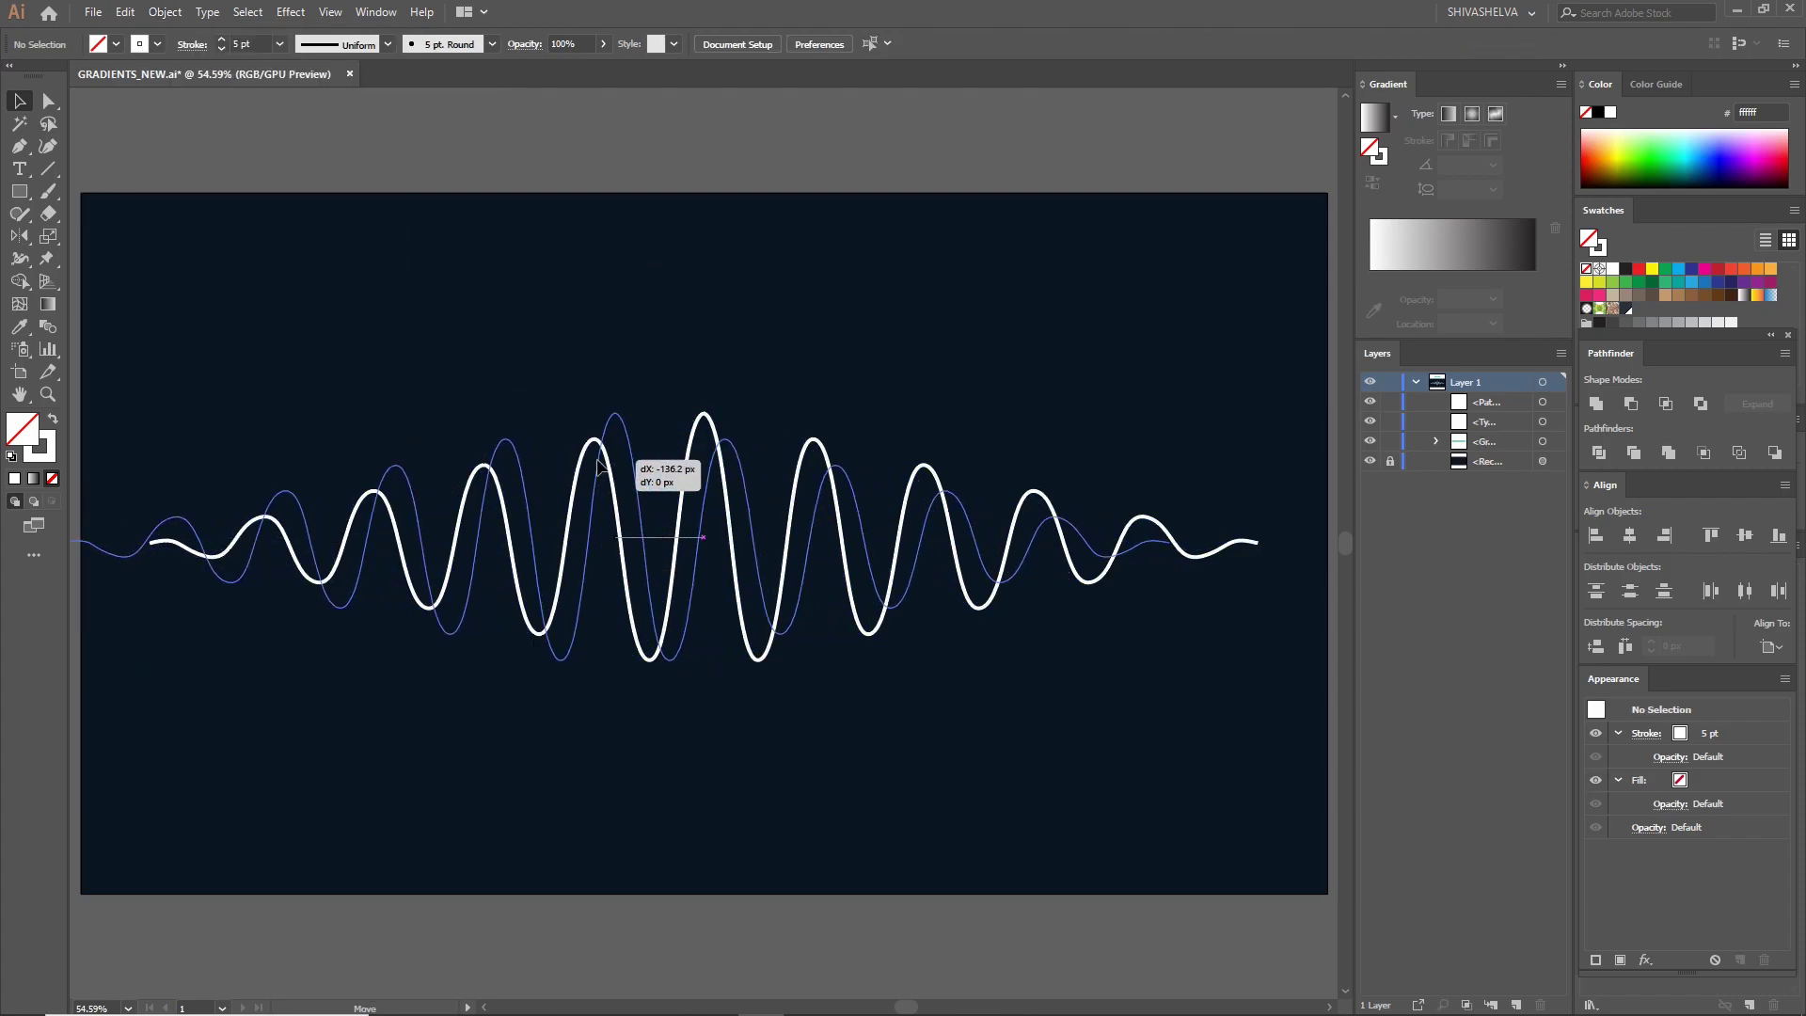
click(706, 344)
- Set the joined wave's stroke weight to 15 pt
click(717, 445)
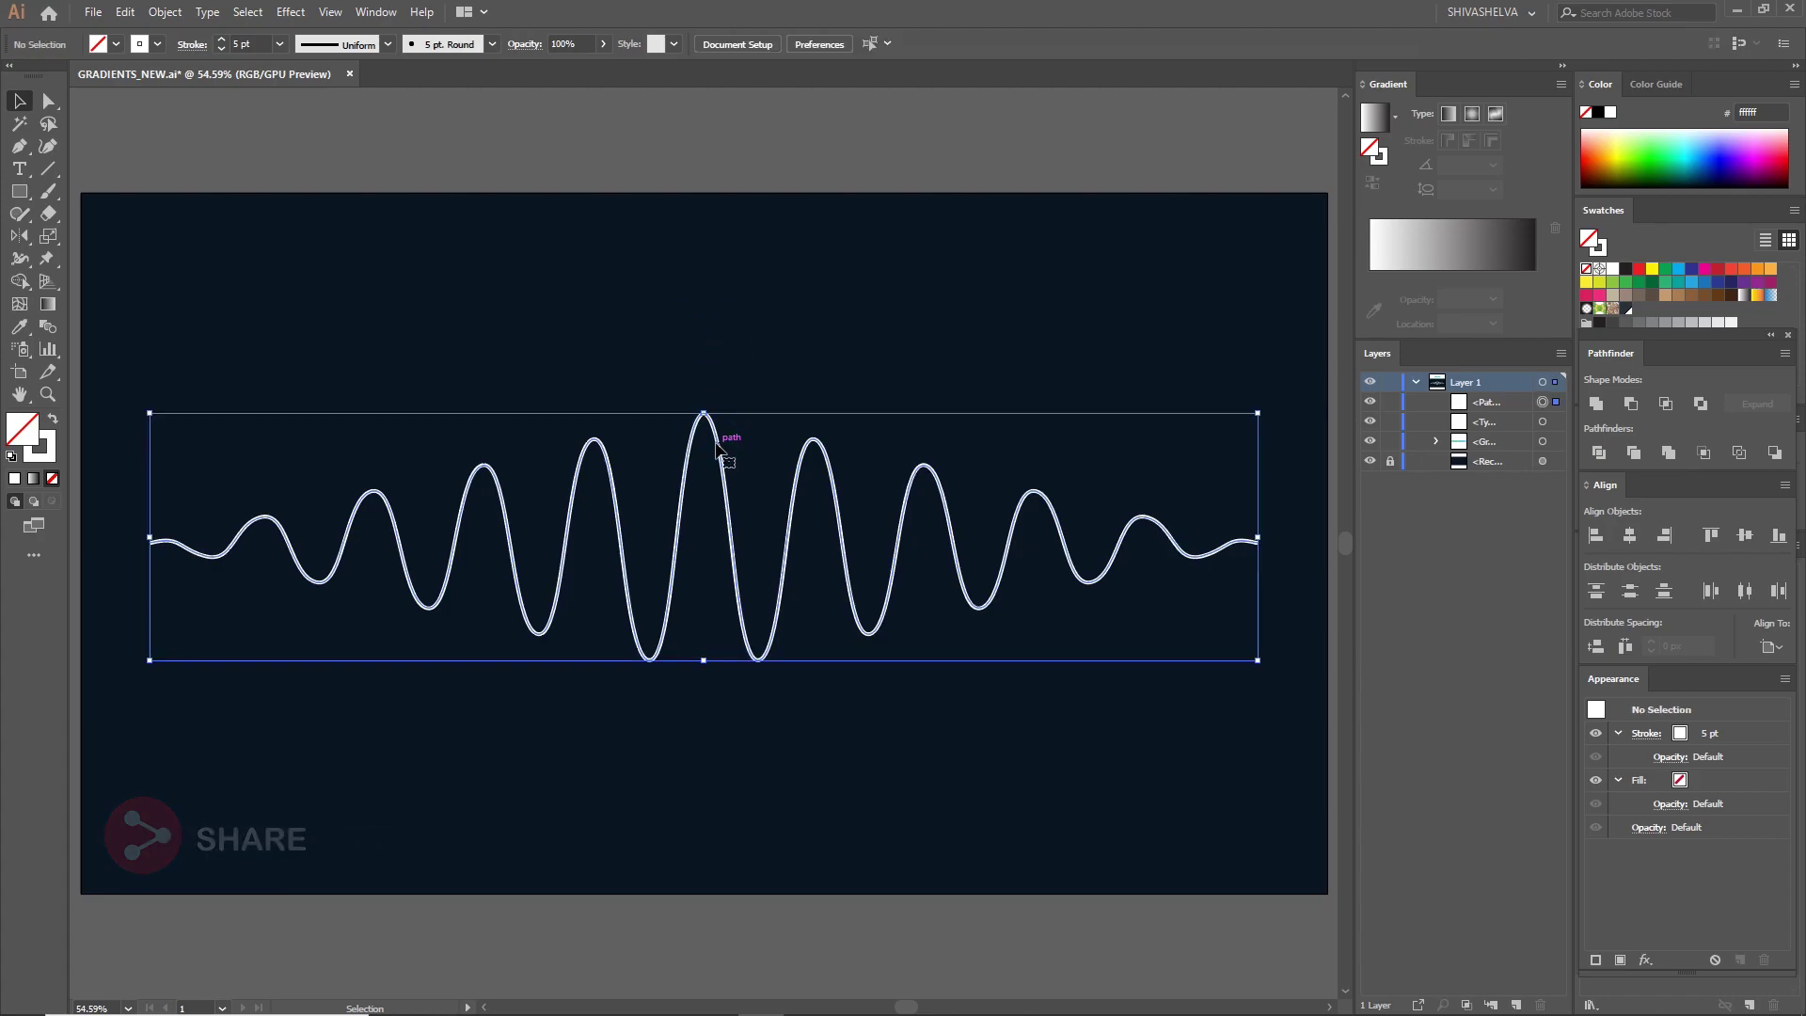
click(243, 44)
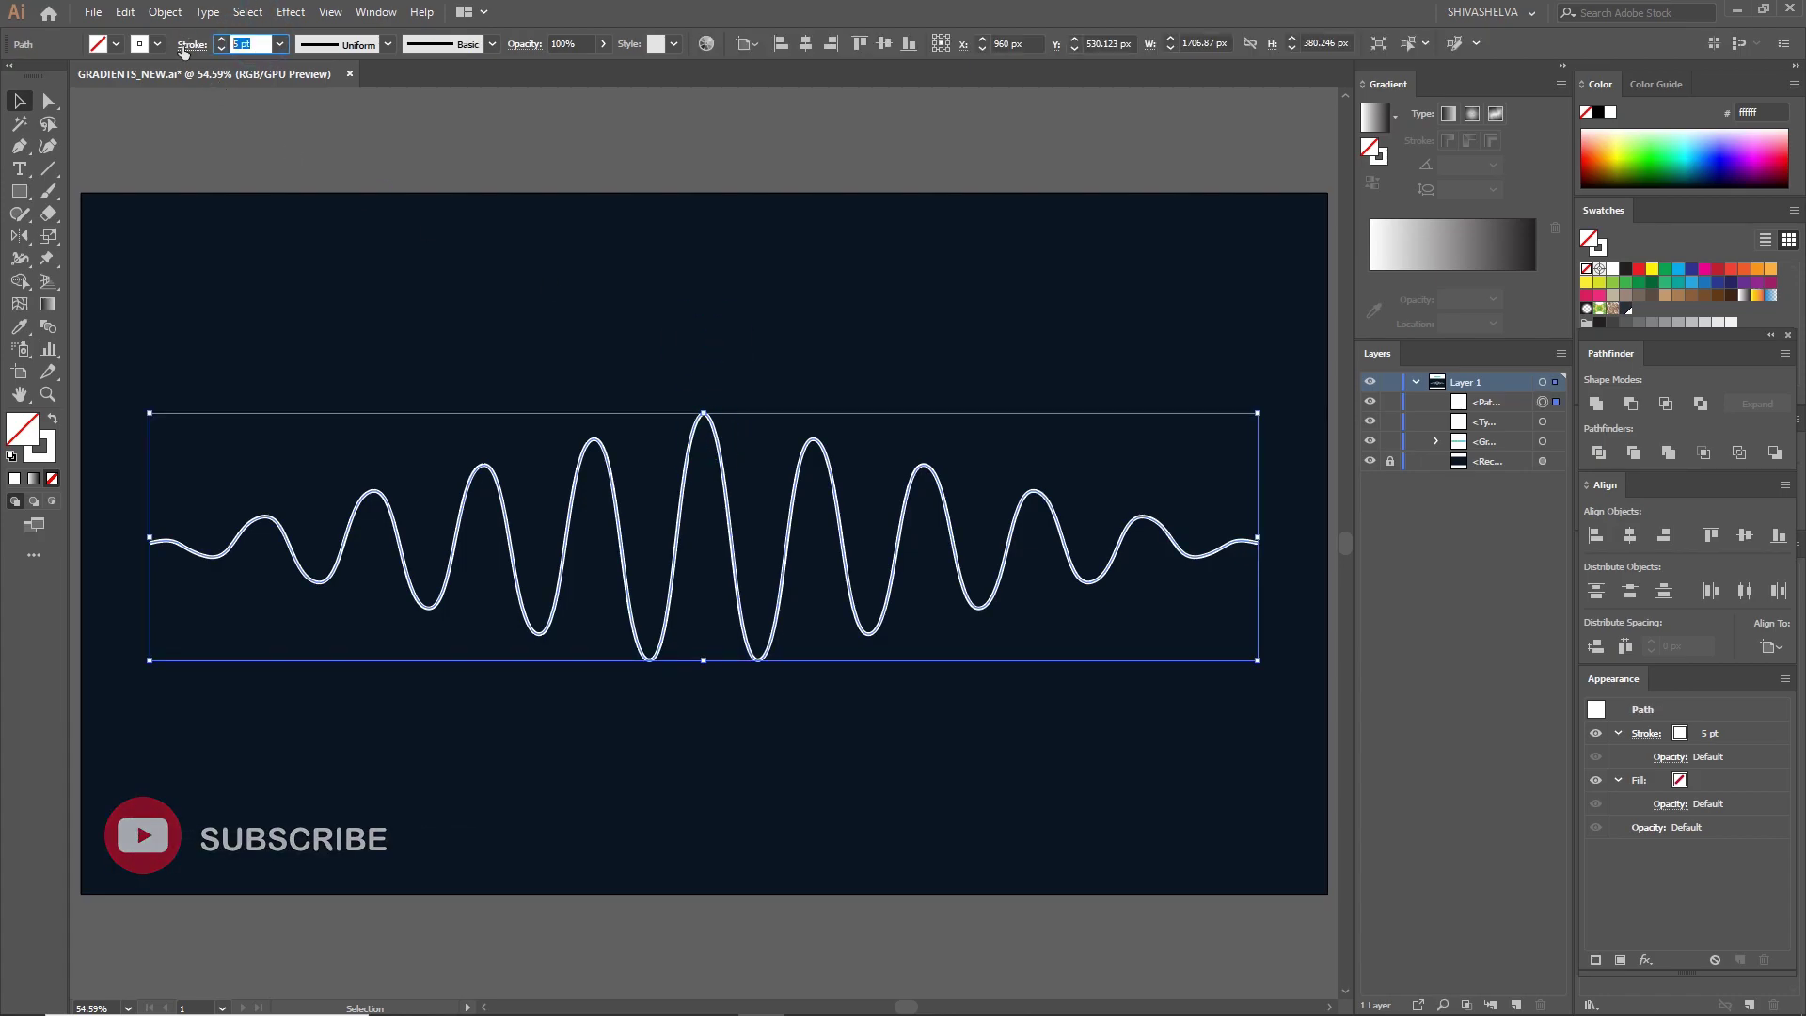
text(15)
key(Return)
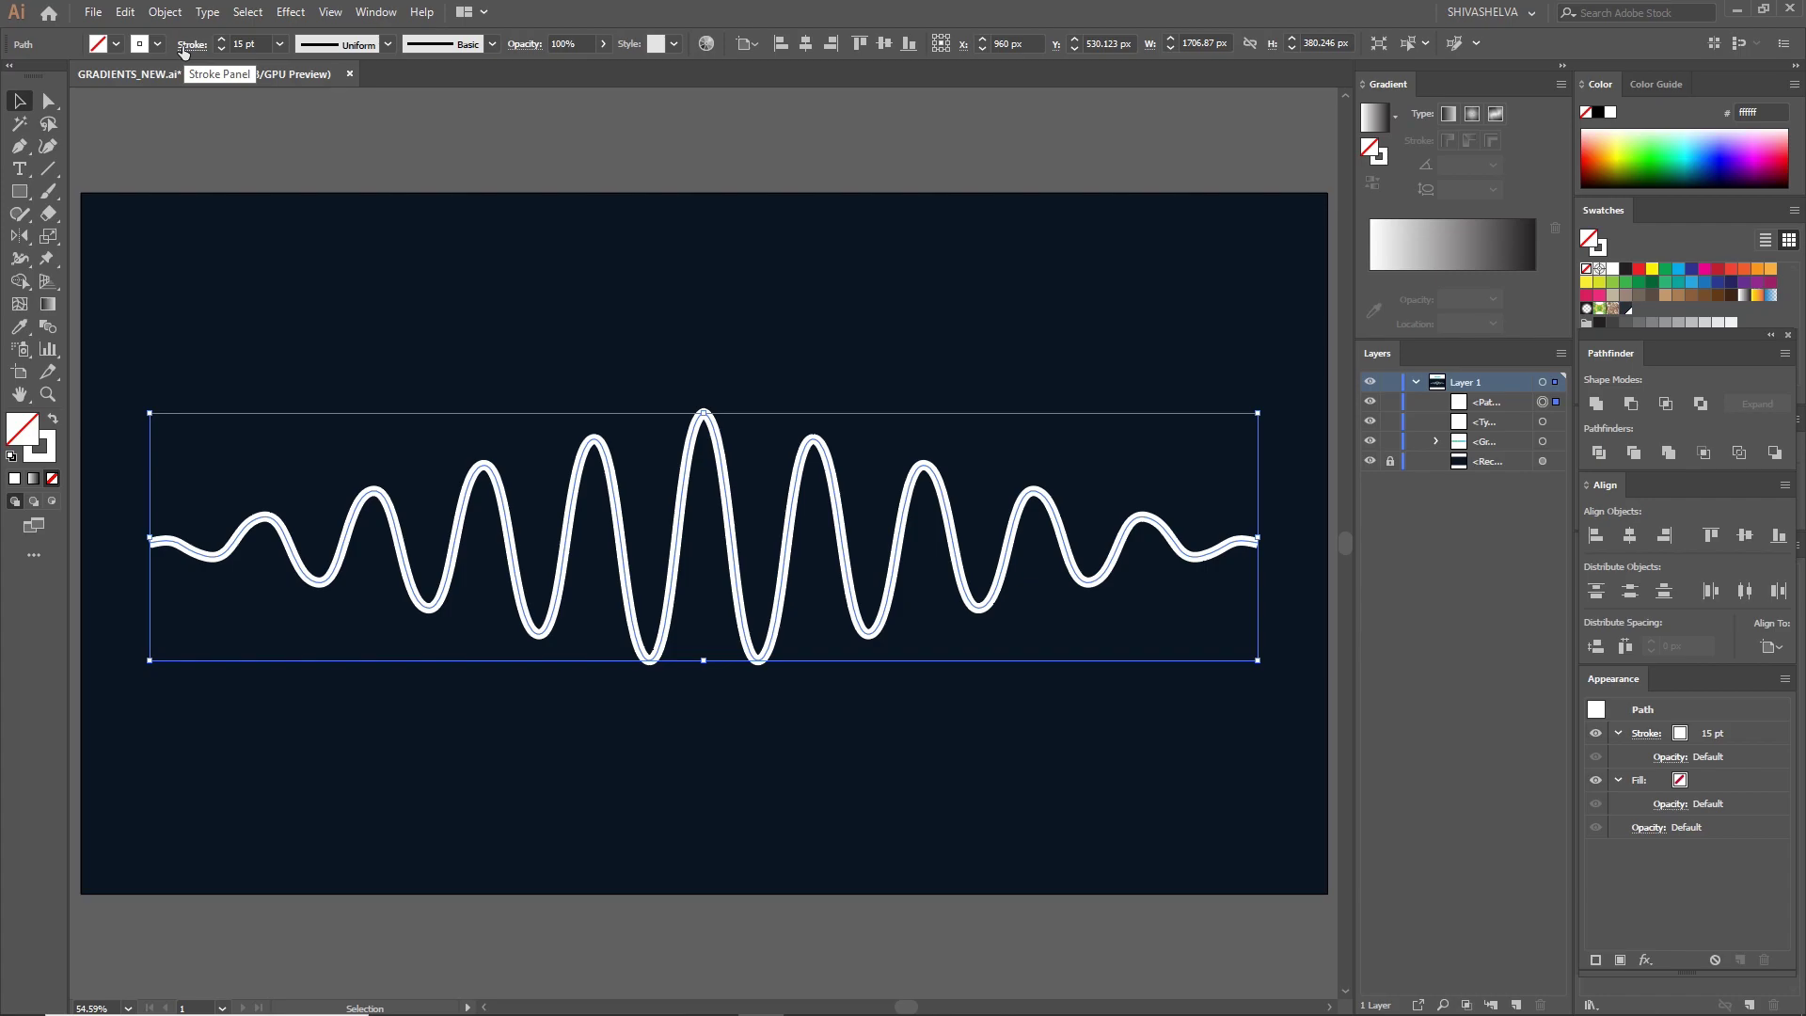
click(706, 304)
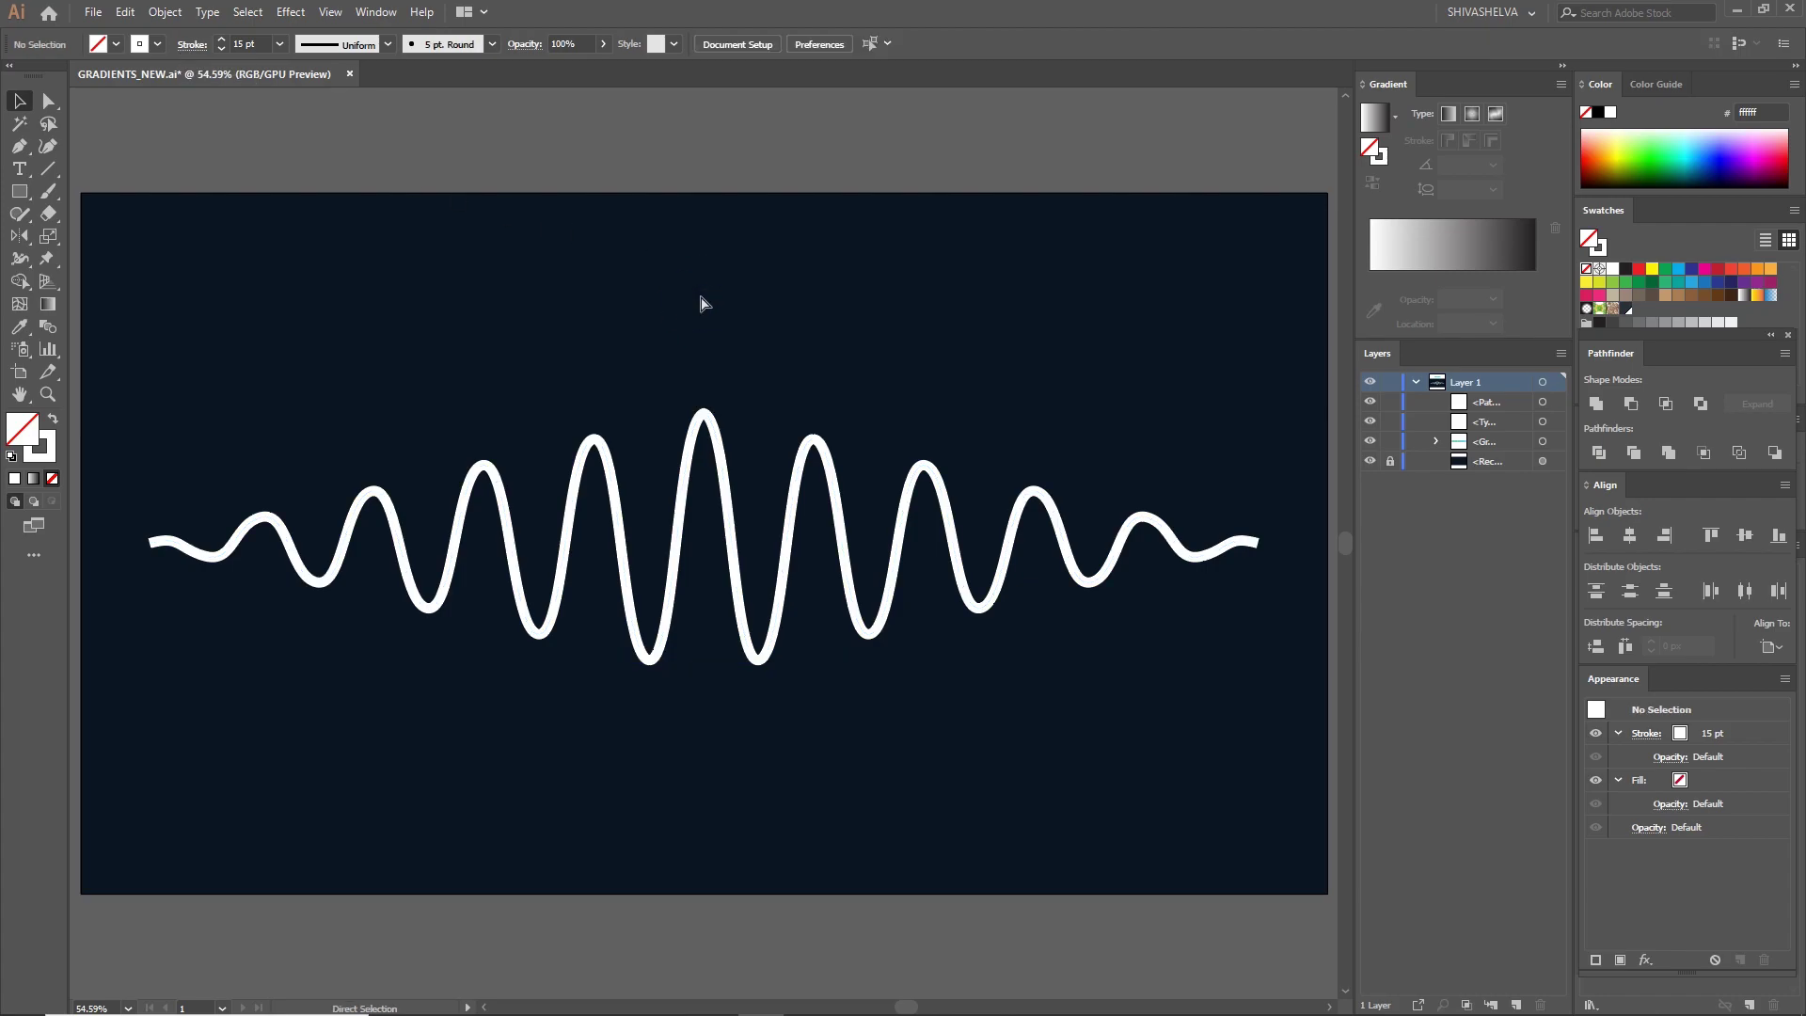
- Move the green-to-blue color palette from above the artboard to the space over the wave
key(ctrl+minus)
drag(697, 291, 697, 411)
drag(716, 210, 718, 435)
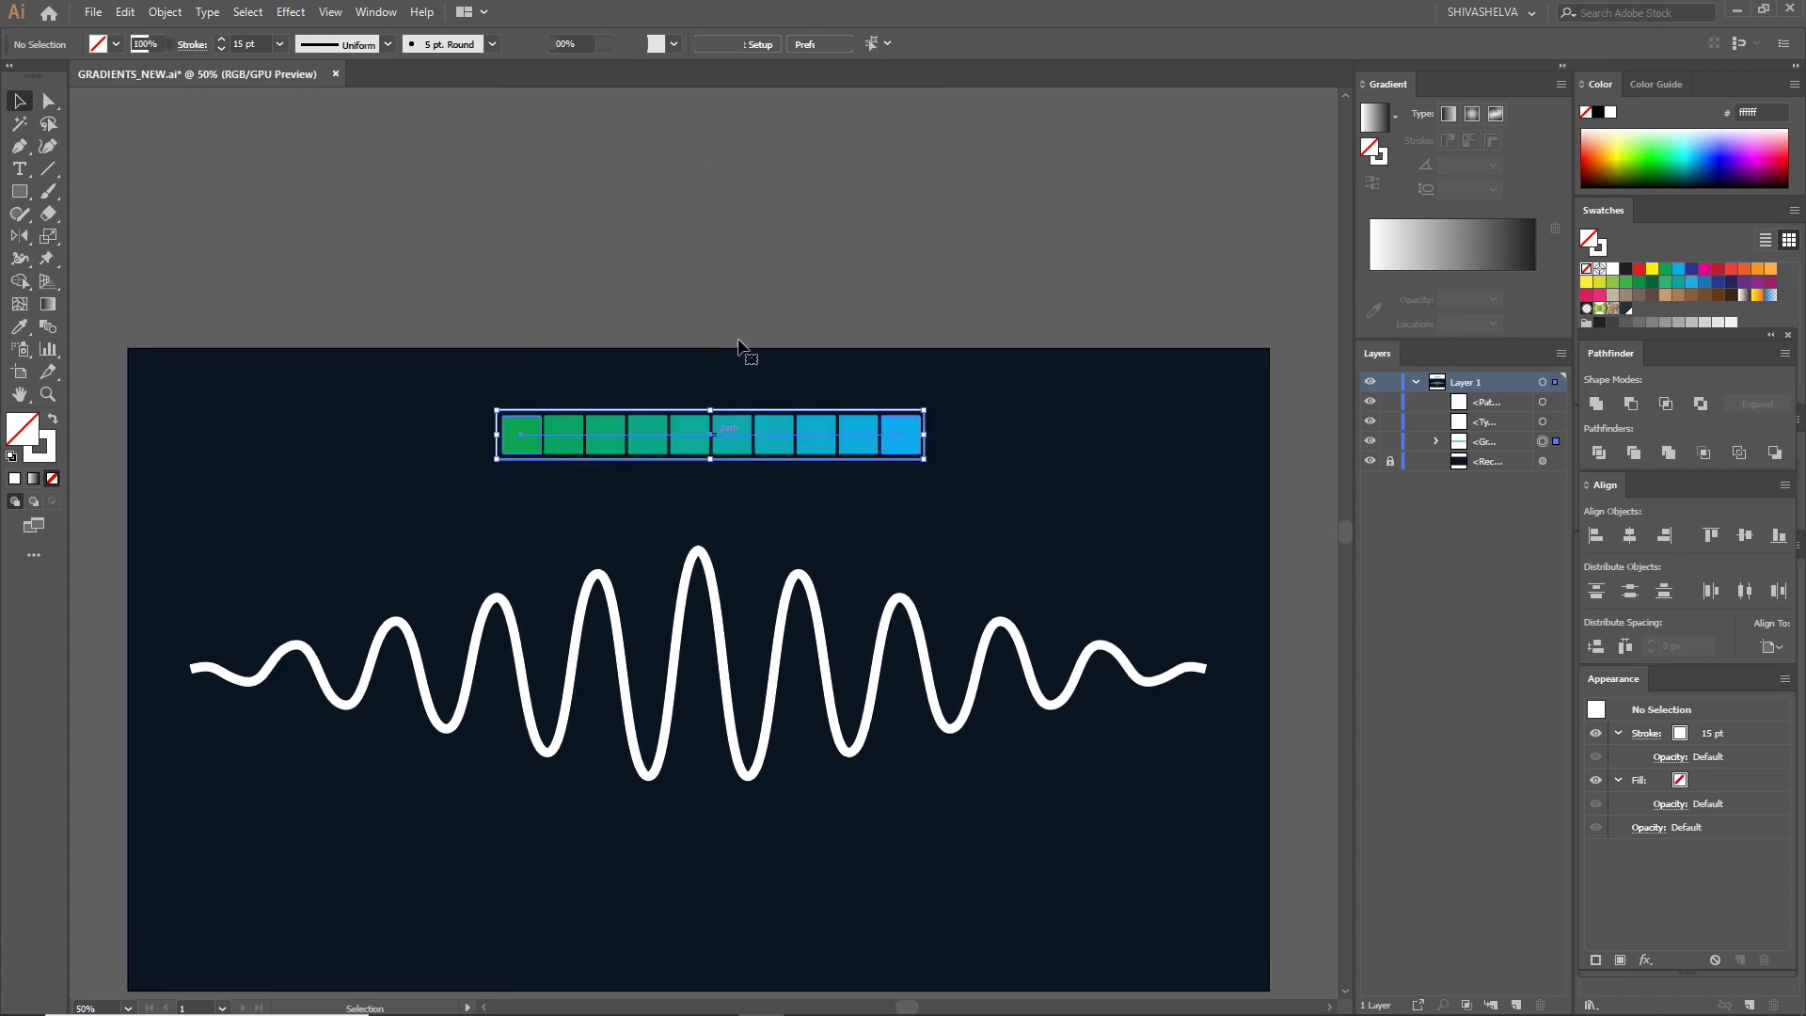
click(768, 245)
key(ctrl+0)
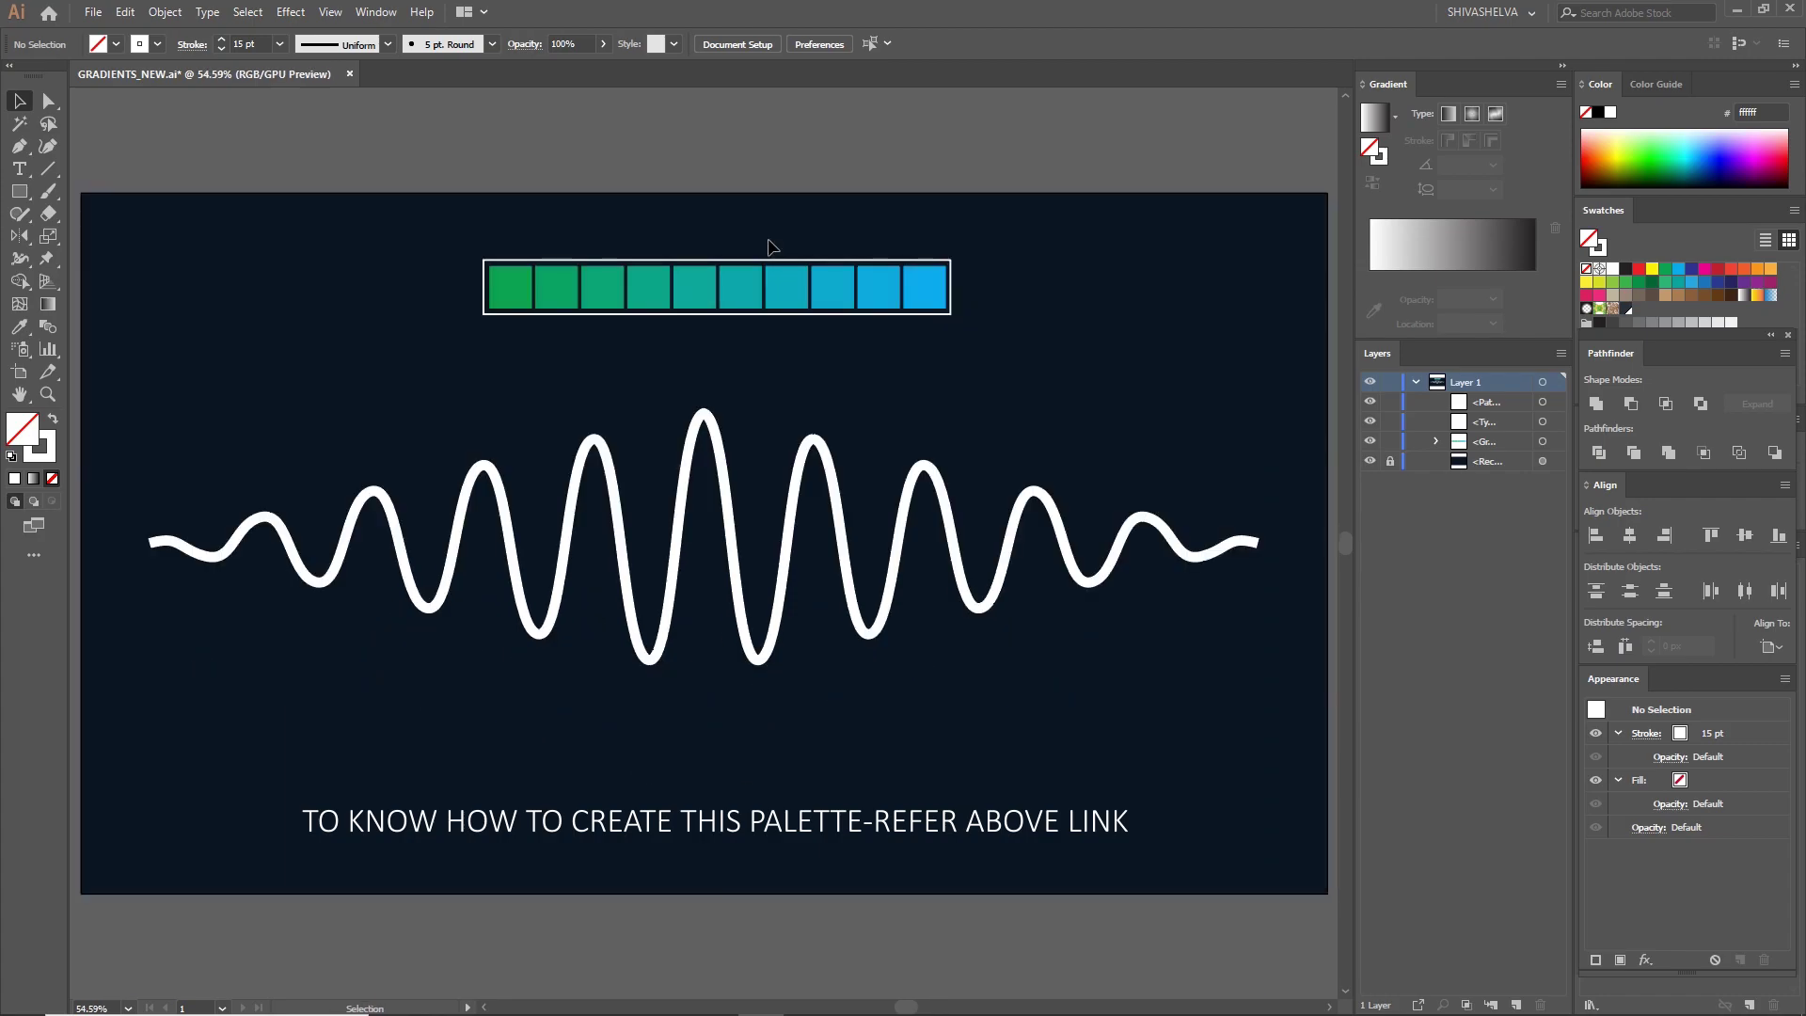
- Apply a linear gradient to the wave's stroke and sample the palette's first green swatch for its start stop
click(613, 492)
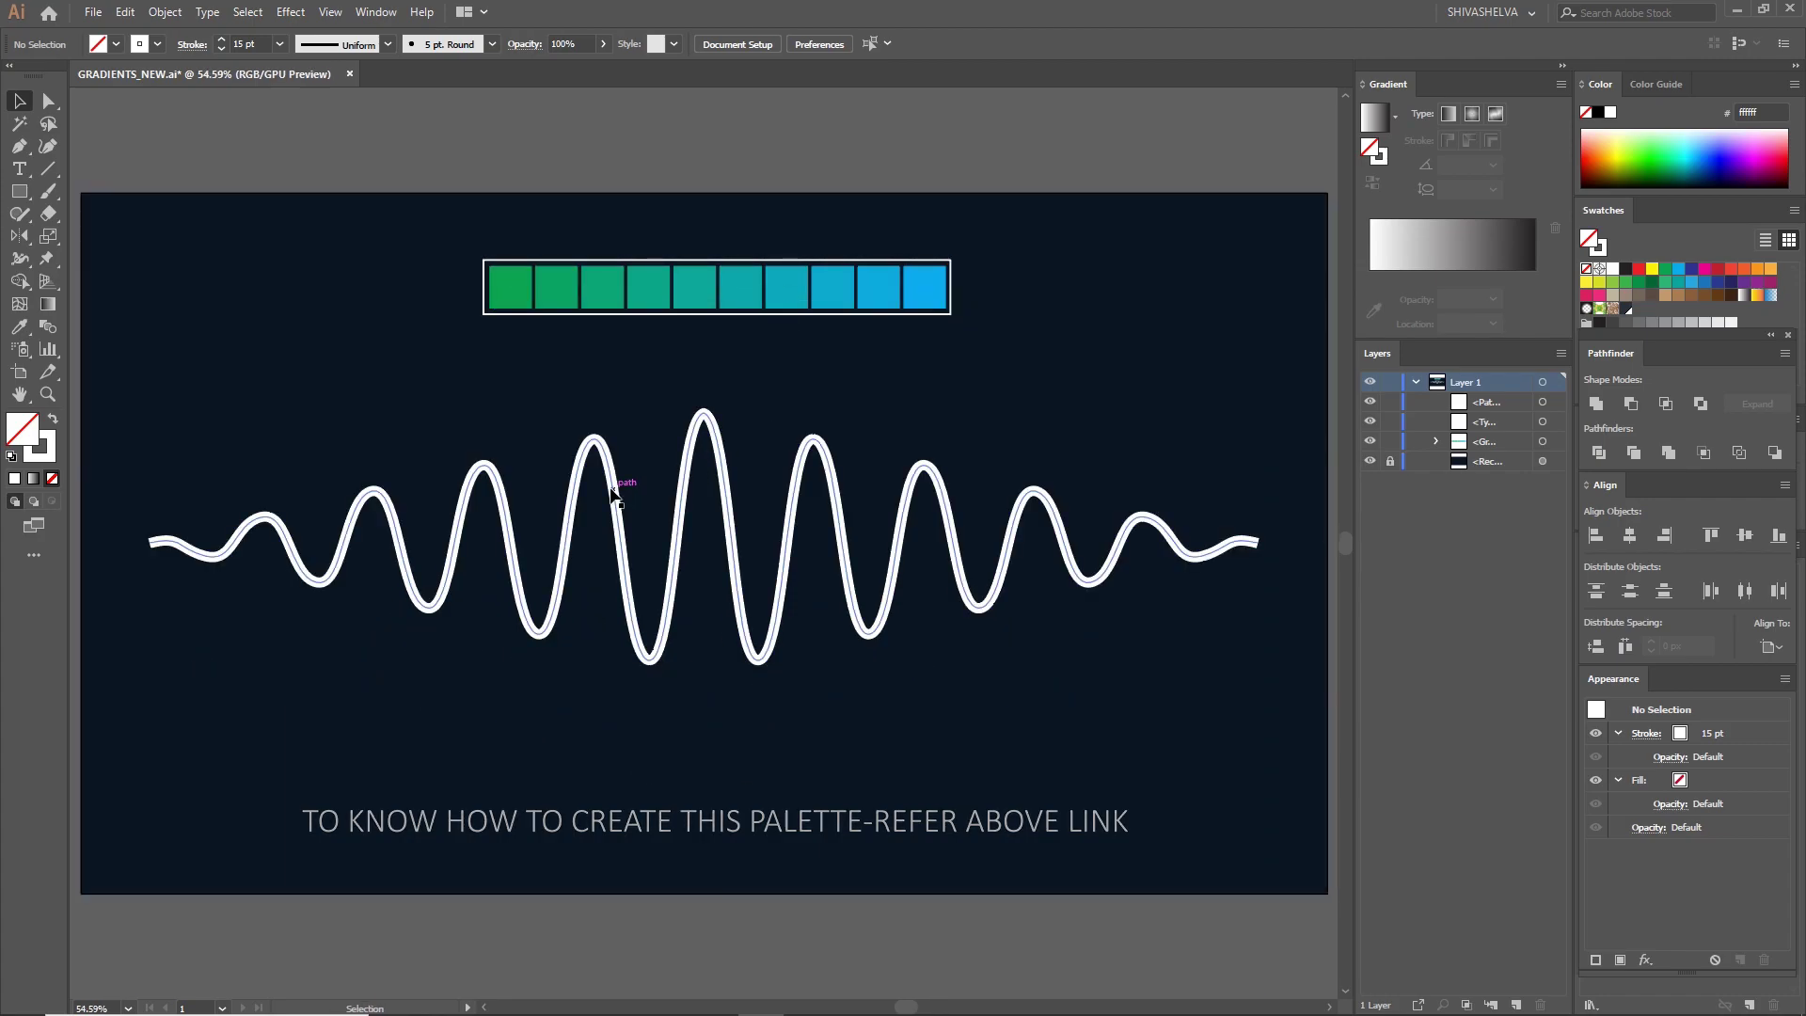
click(34, 478)
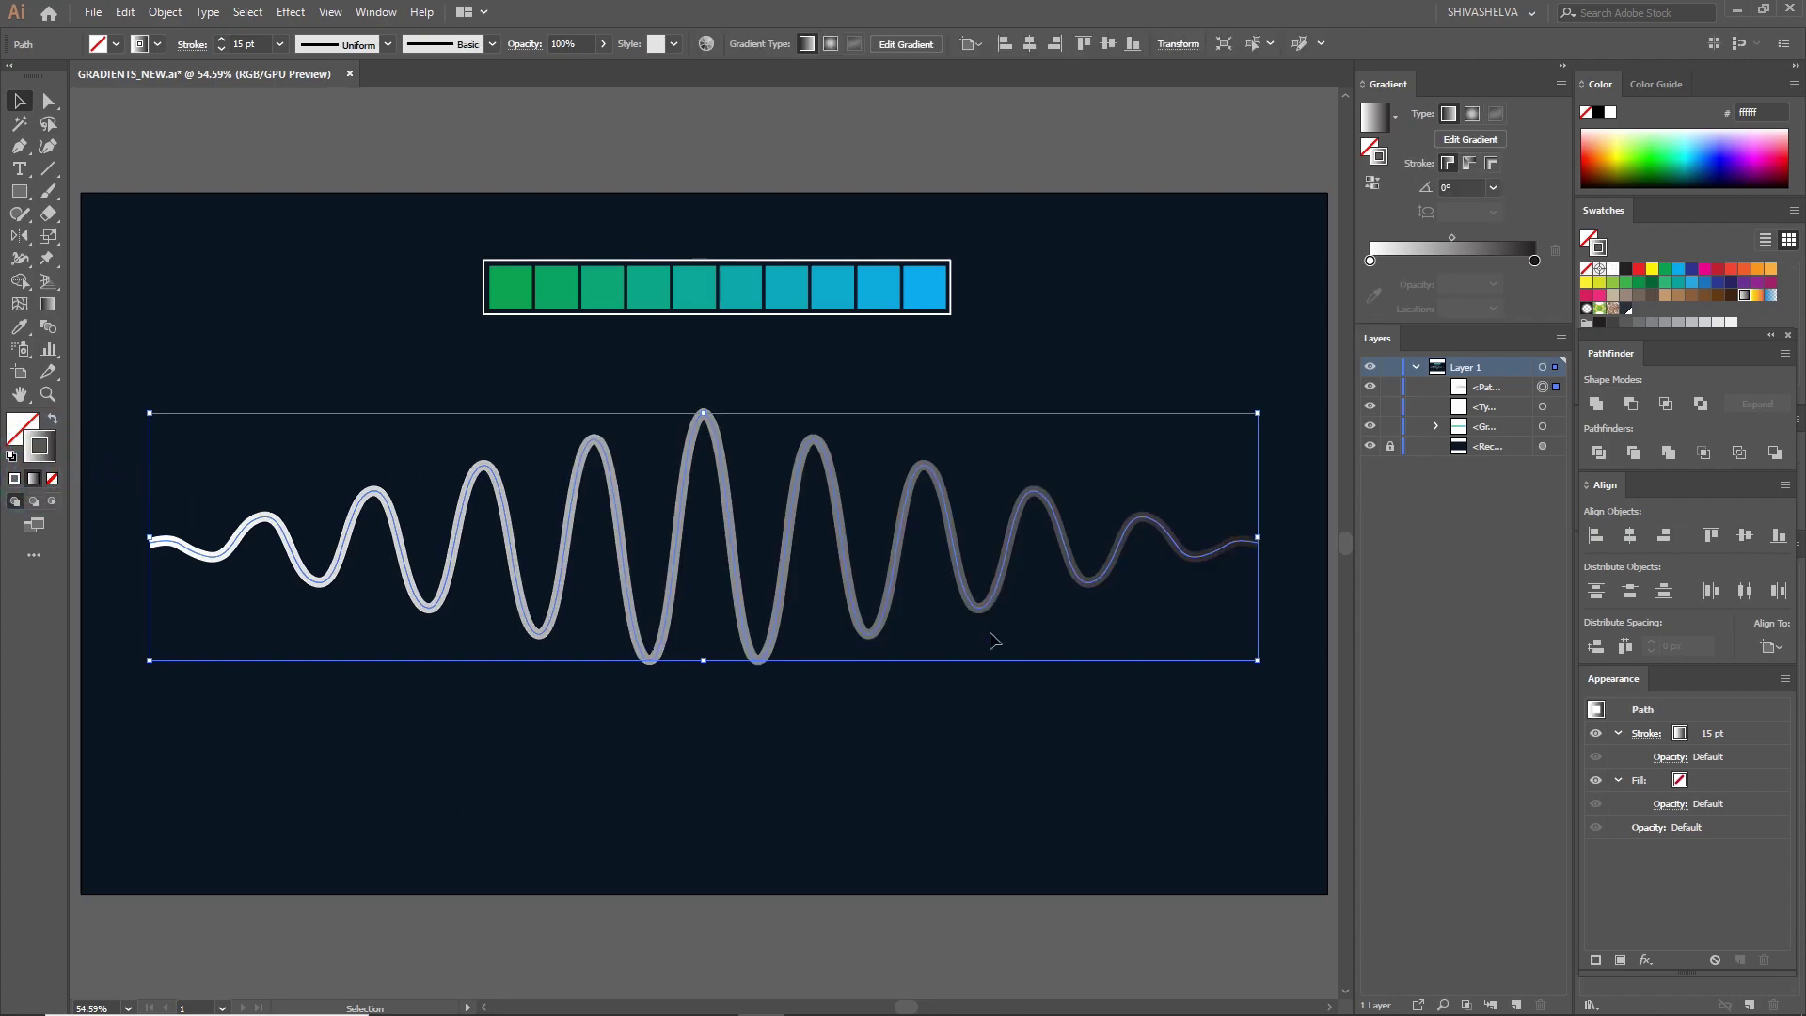
click(1370, 261)
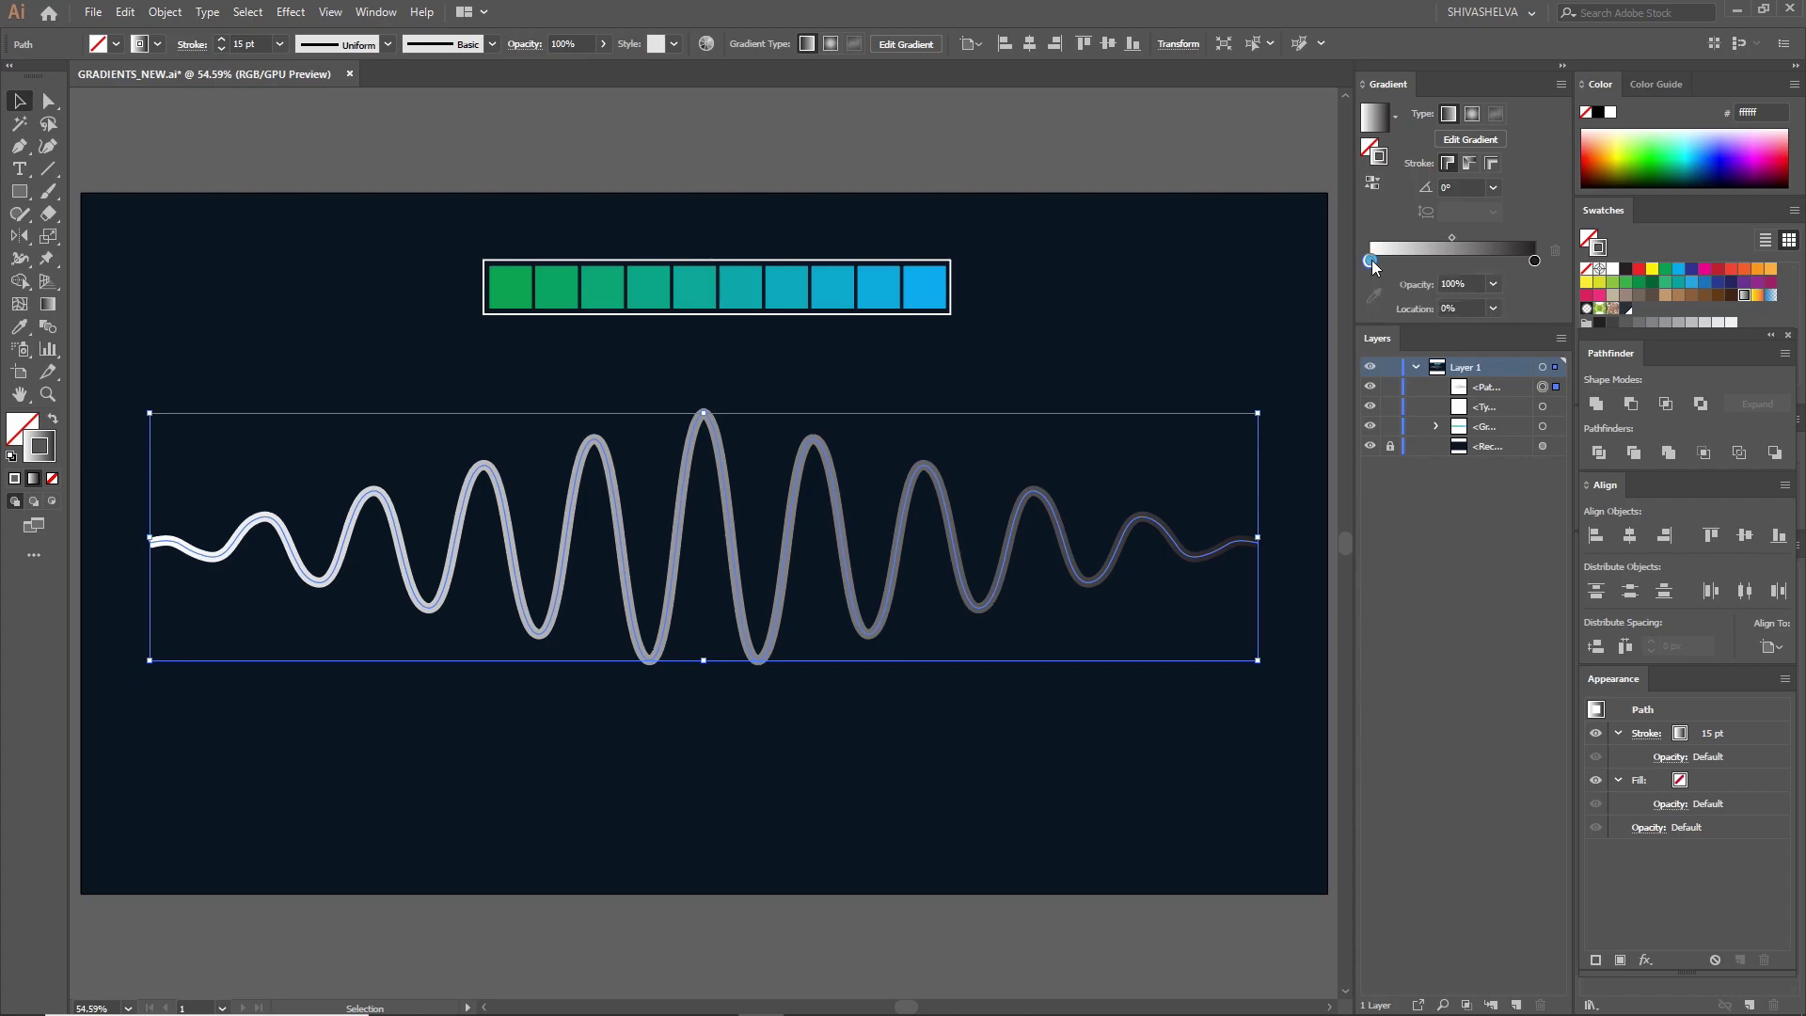
click(1374, 298)
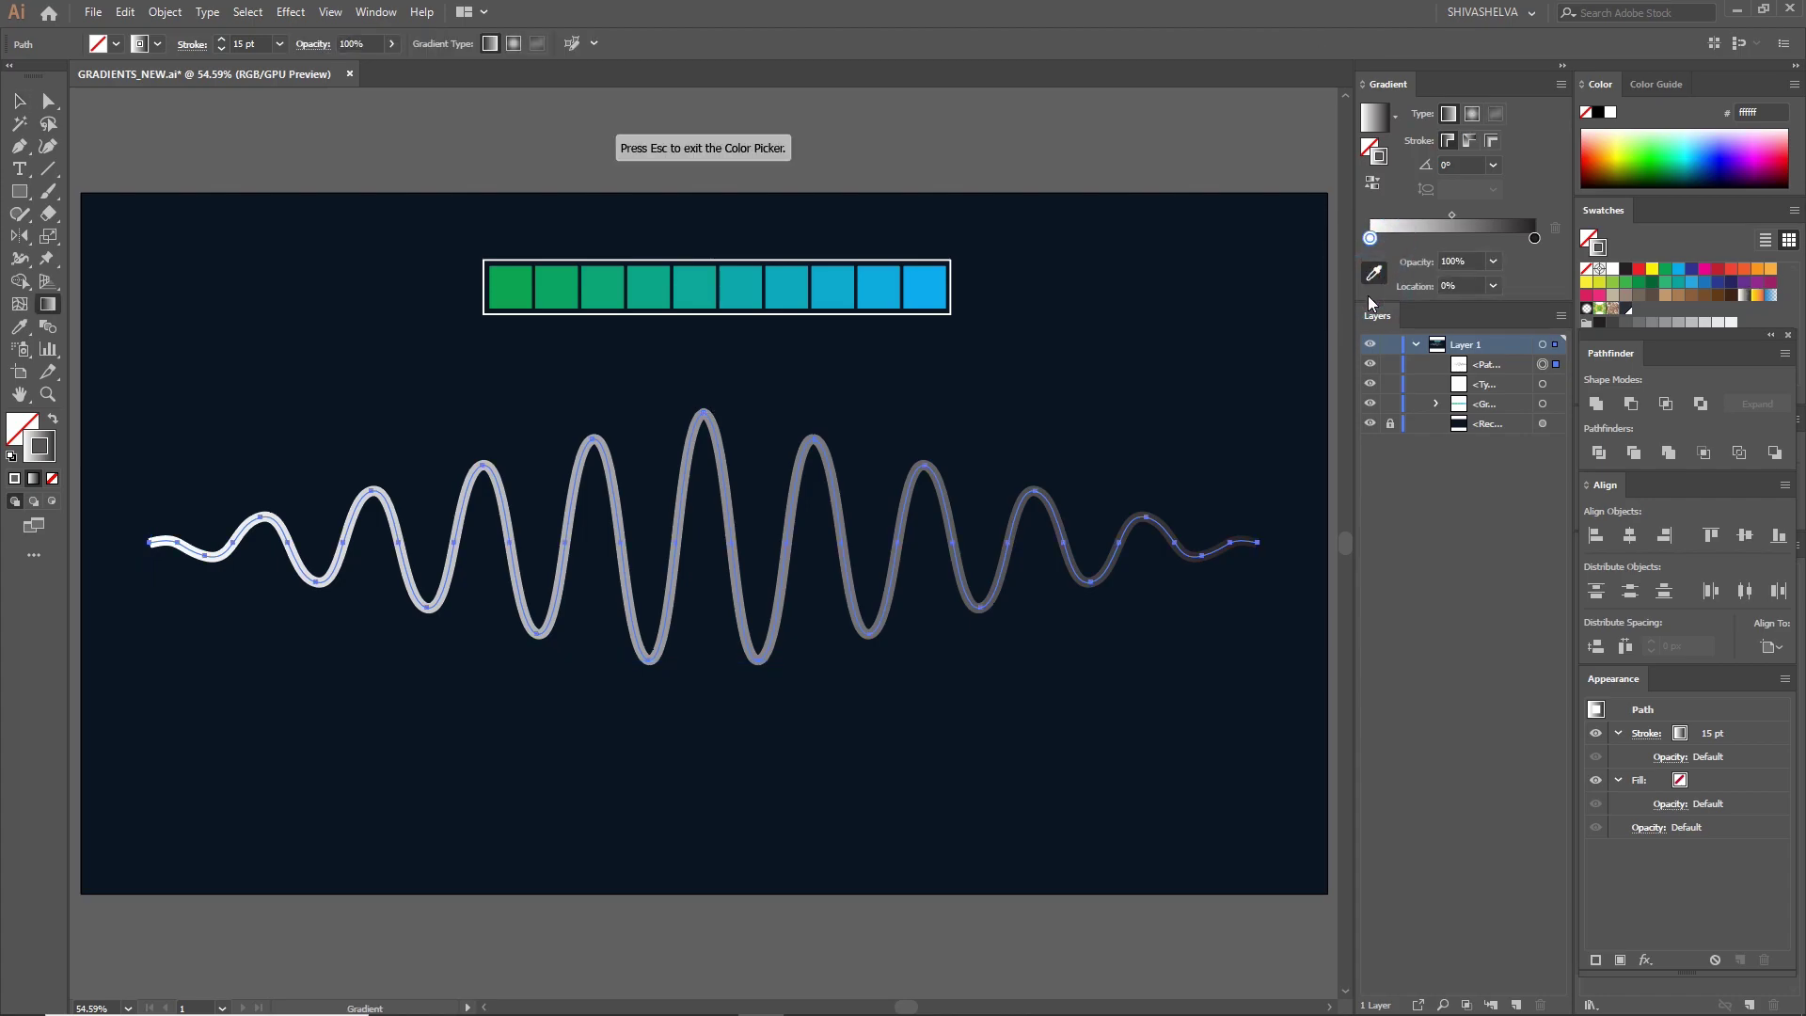
click(509, 287)
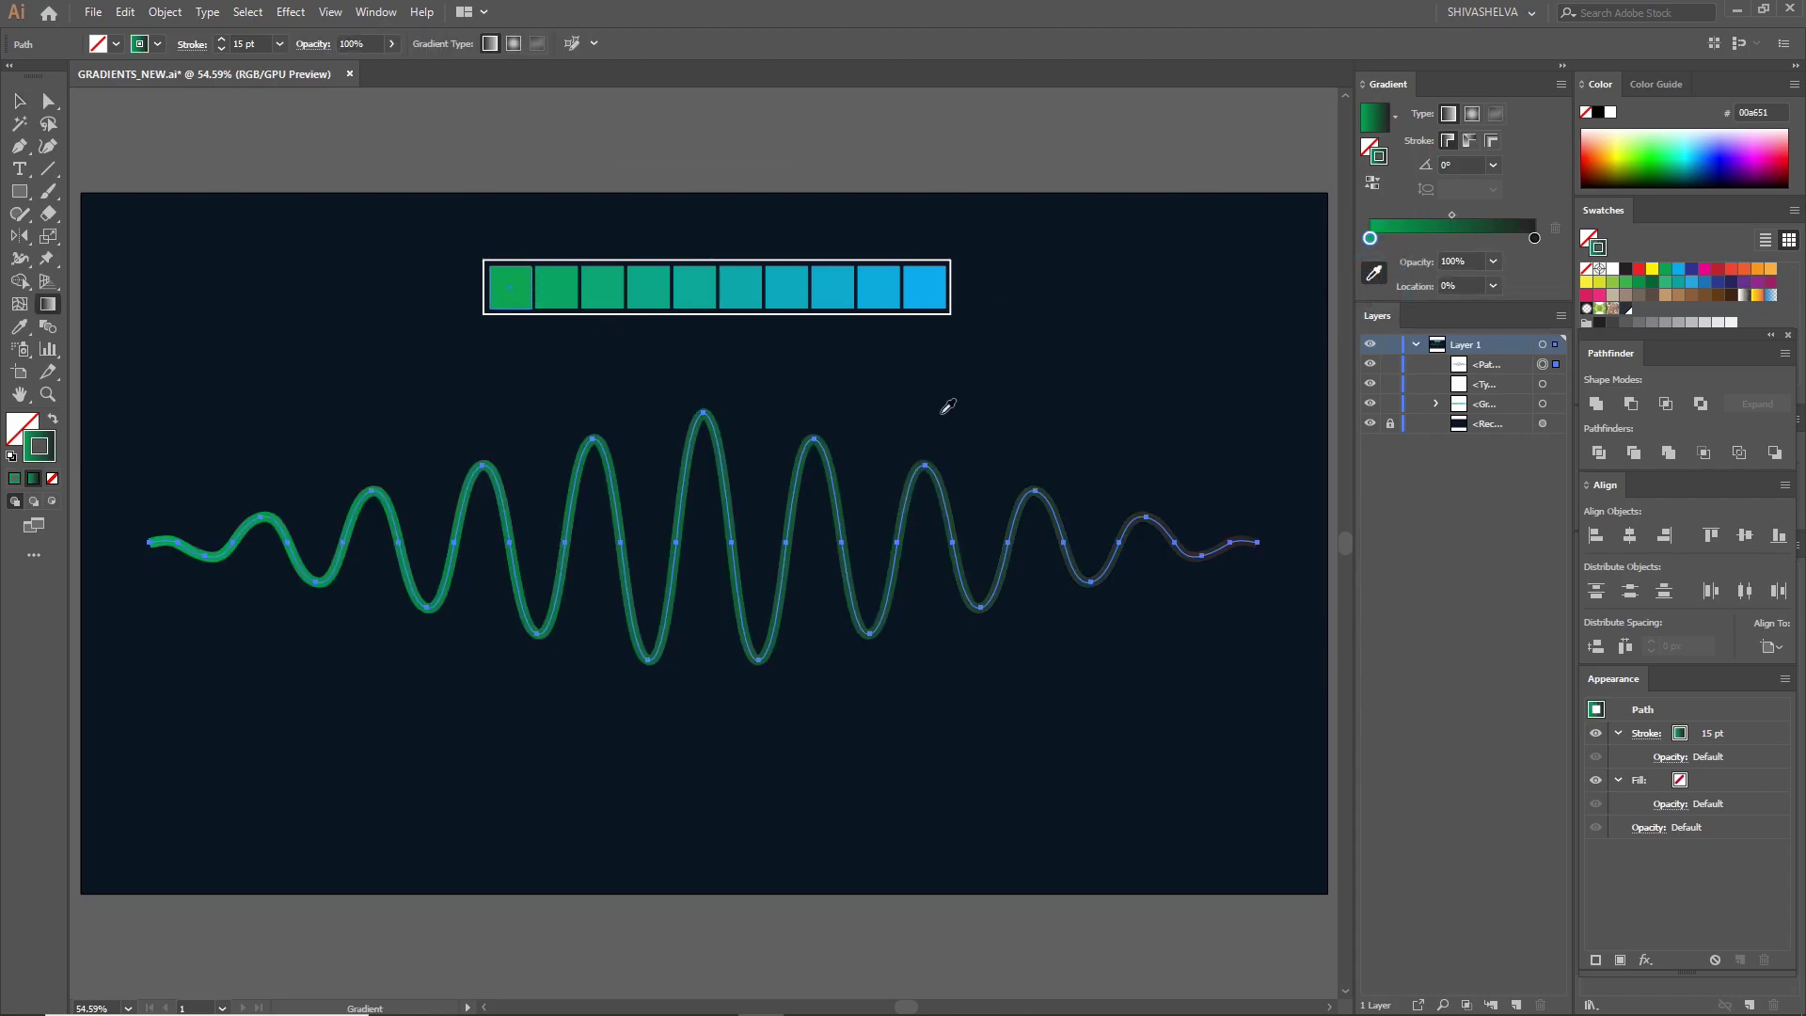
- Sample the palette's last blue swatch for the gradient's end stop and delete the palette
click(1535, 238)
click(940, 275)
key(v)
click(721, 149)
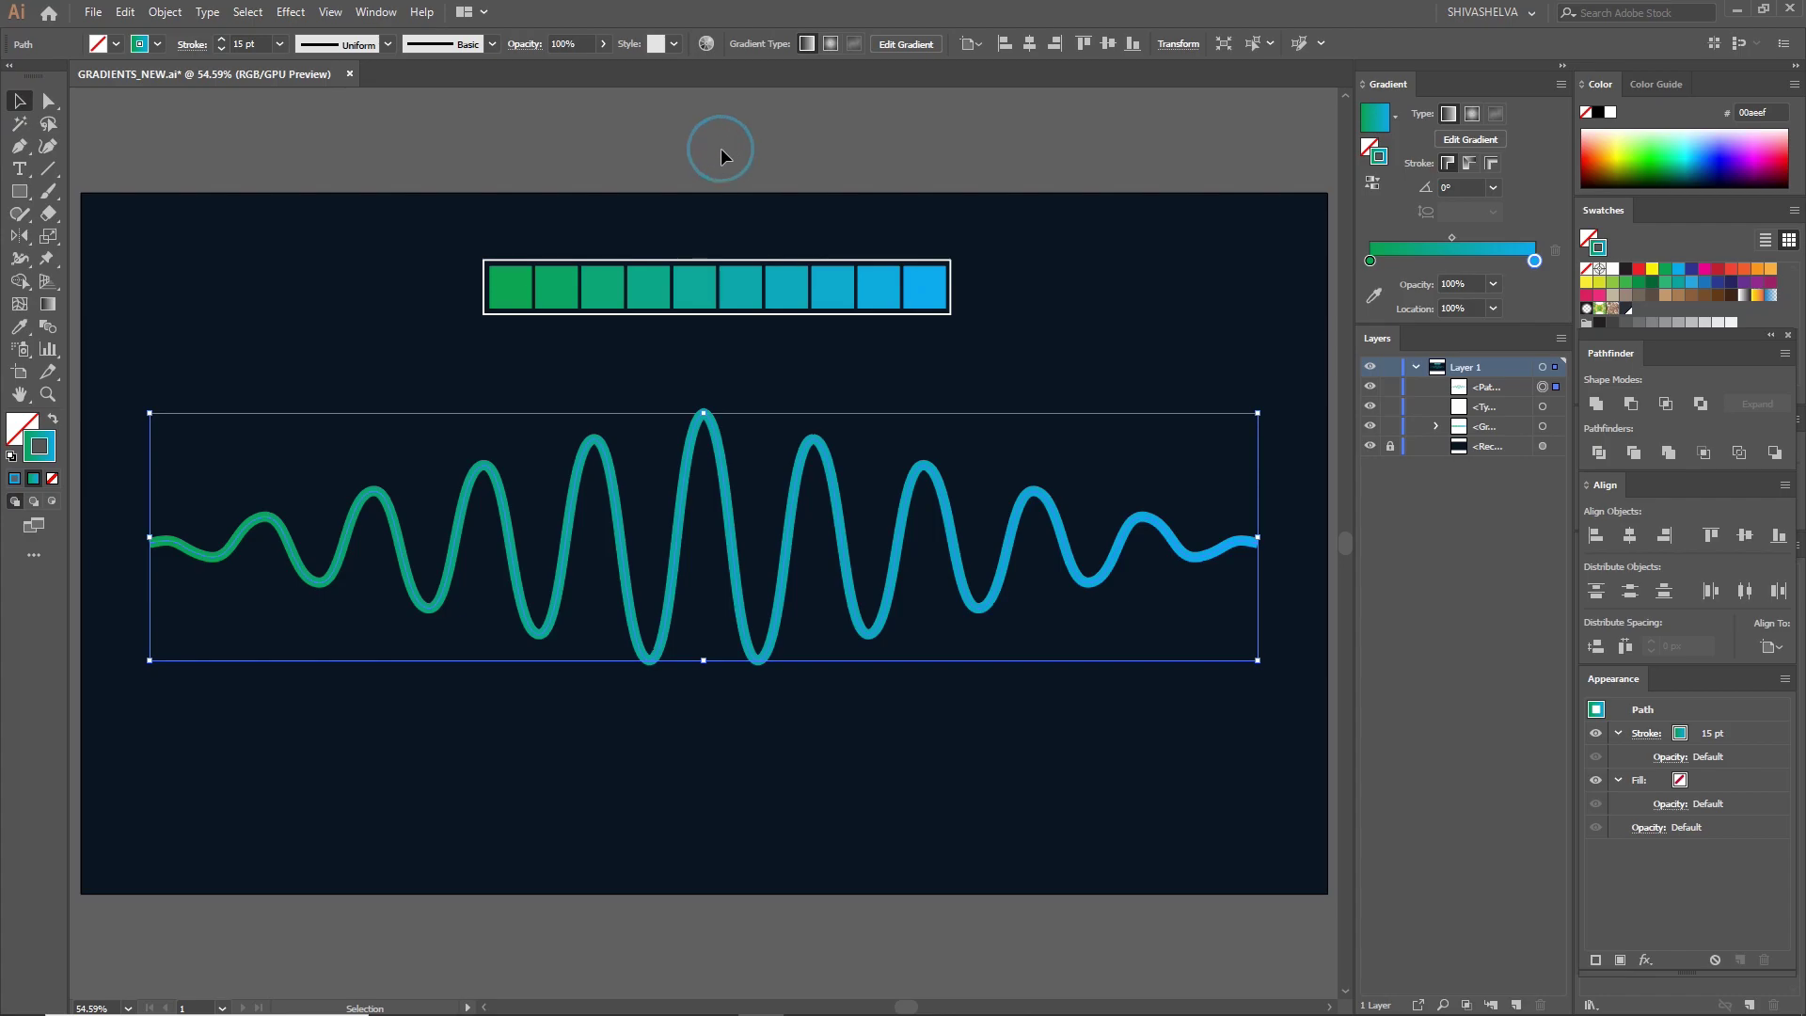
click(740, 284)
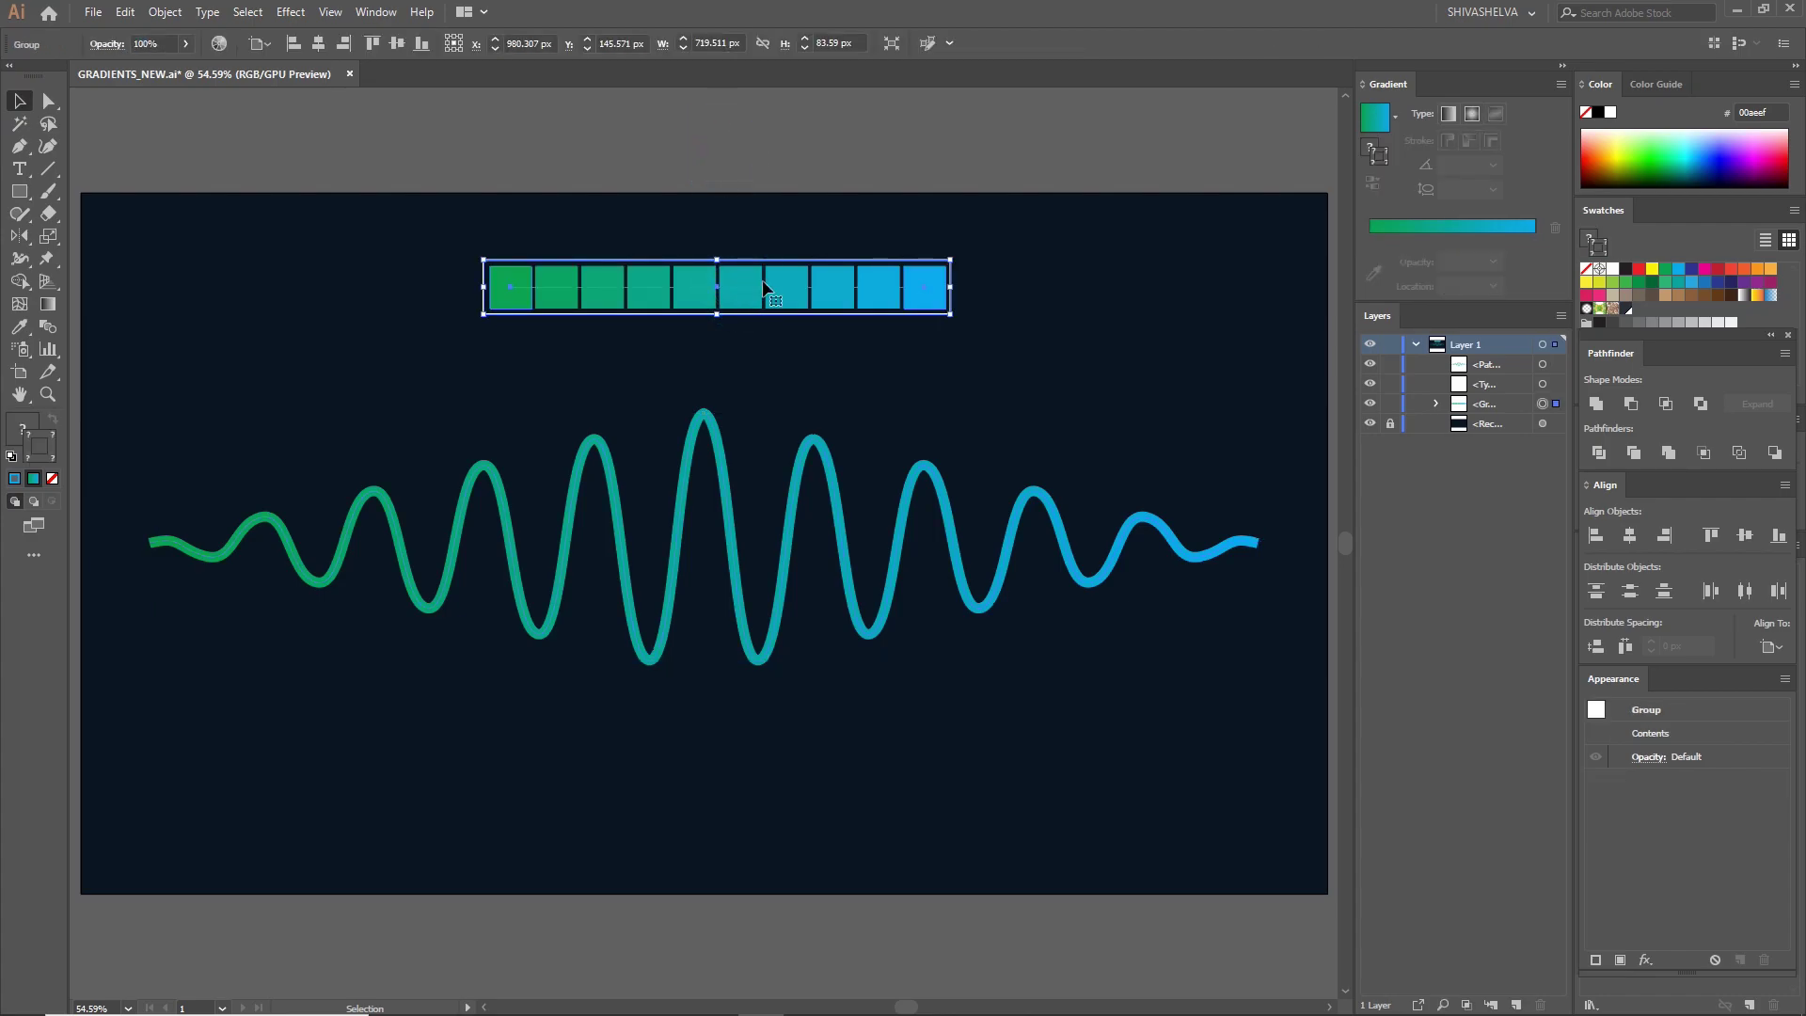
key(Delete)
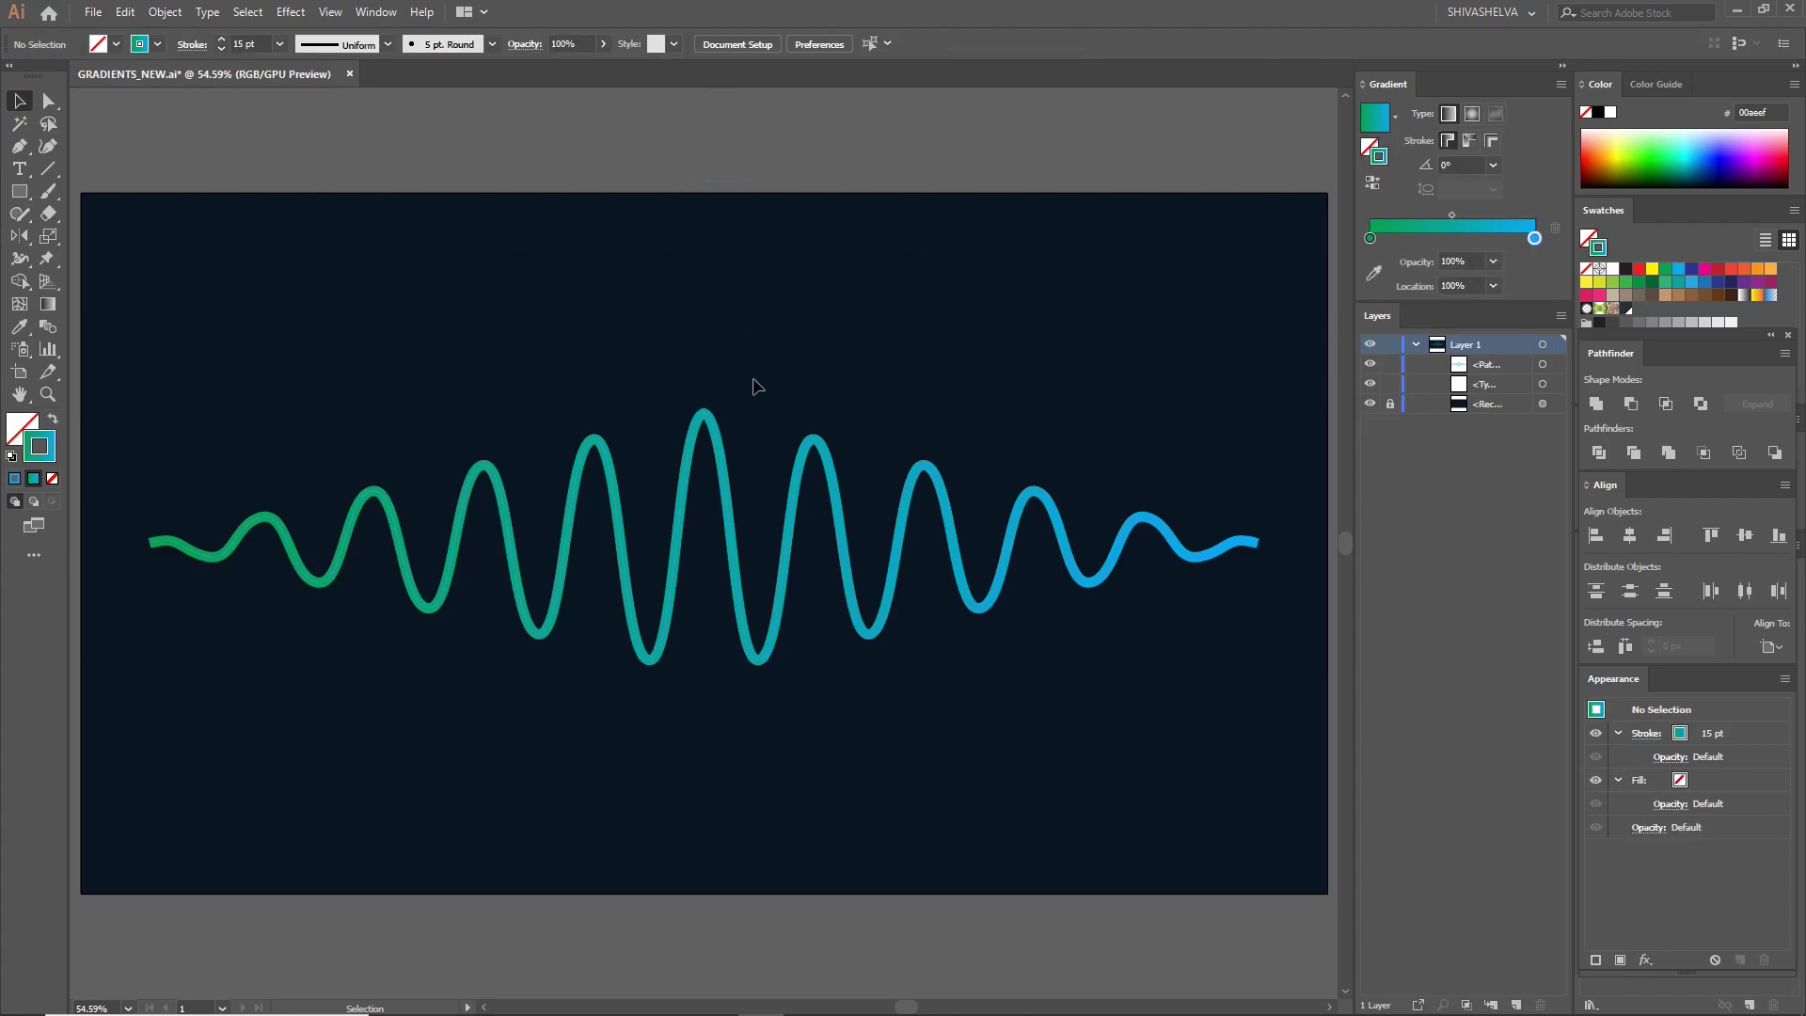
- Set the wave's stroke weight to 20 pt and apply the lens-shaped width profile that tapers both ends
click(723, 470)
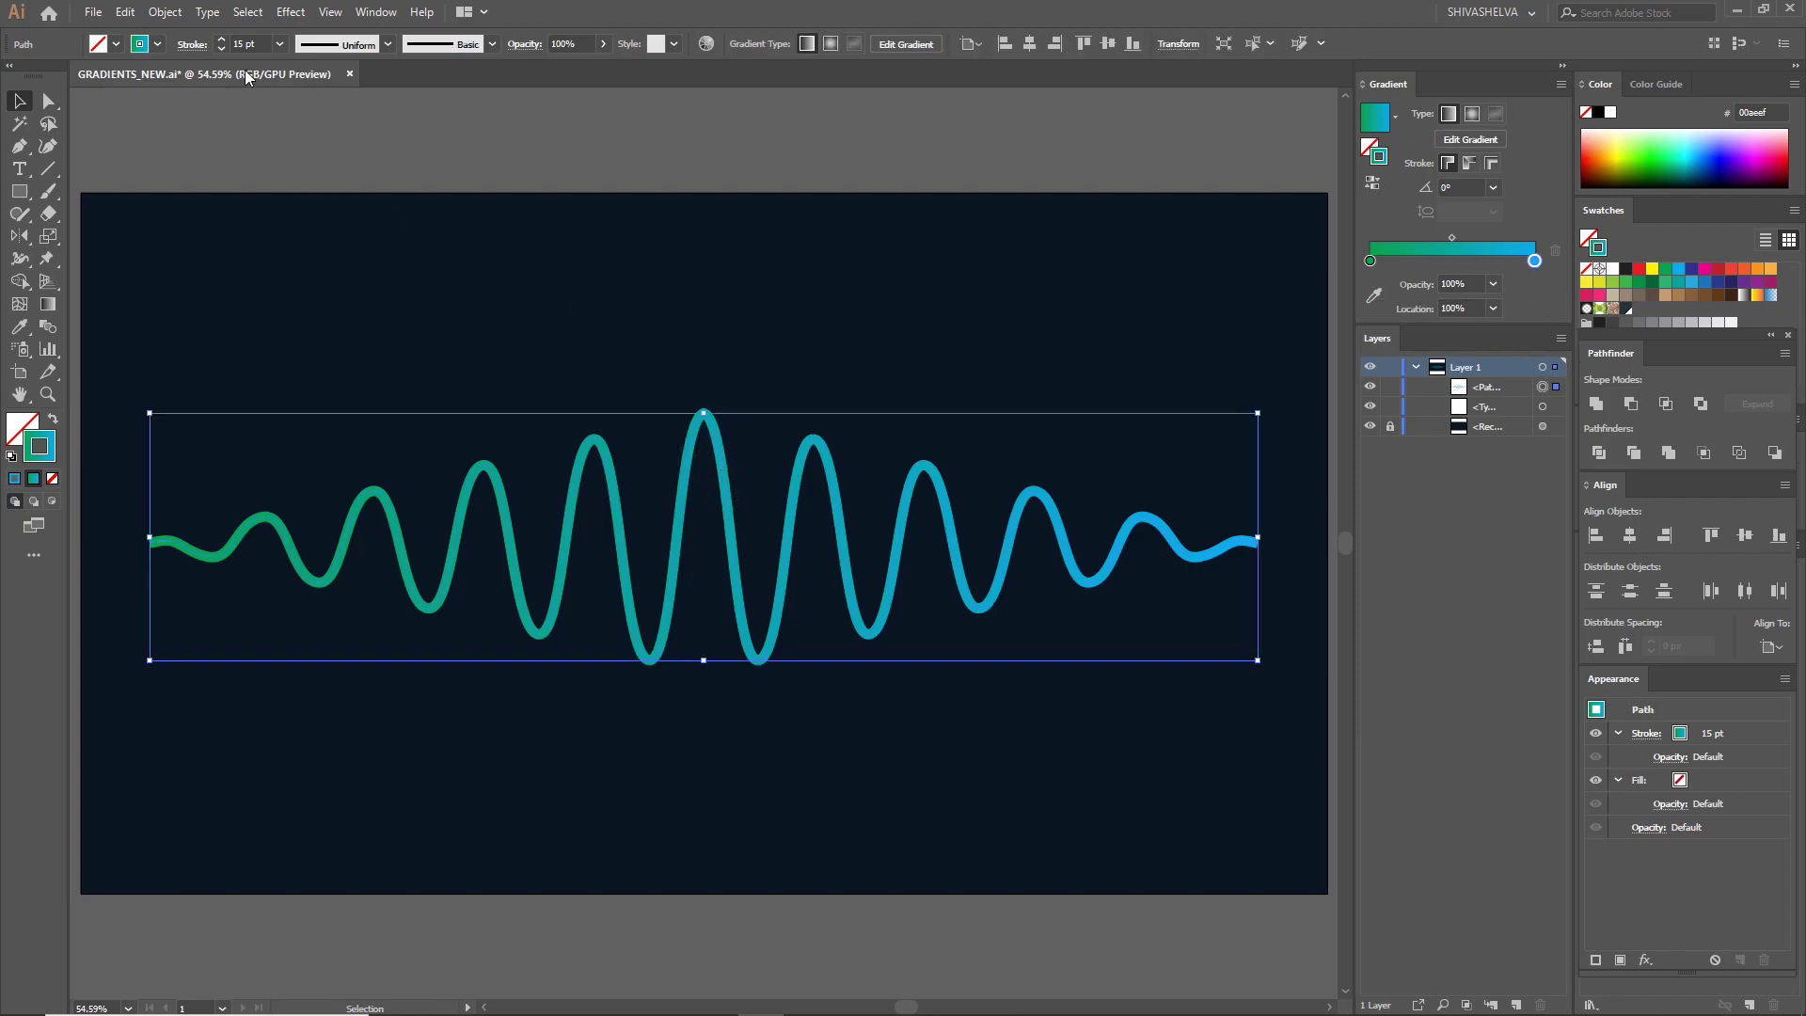
click(196, 46)
text(20)
key(Return)
click(346, 42)
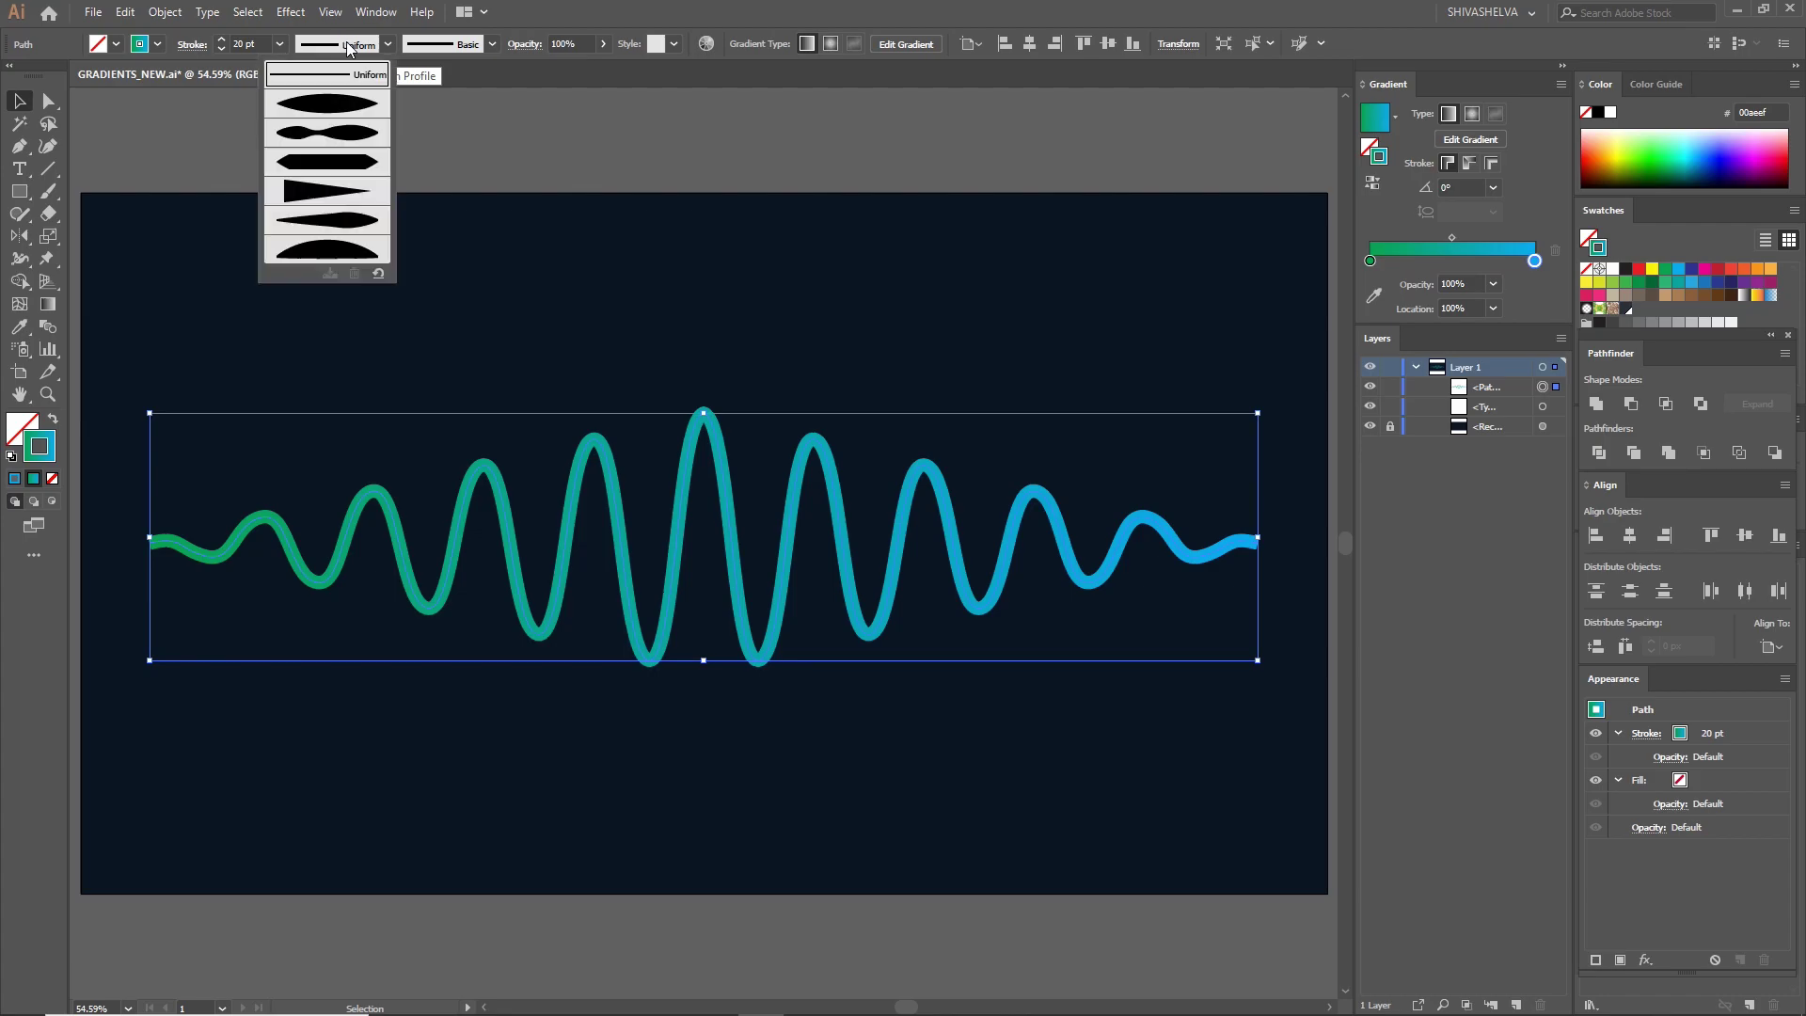
click(344, 111)
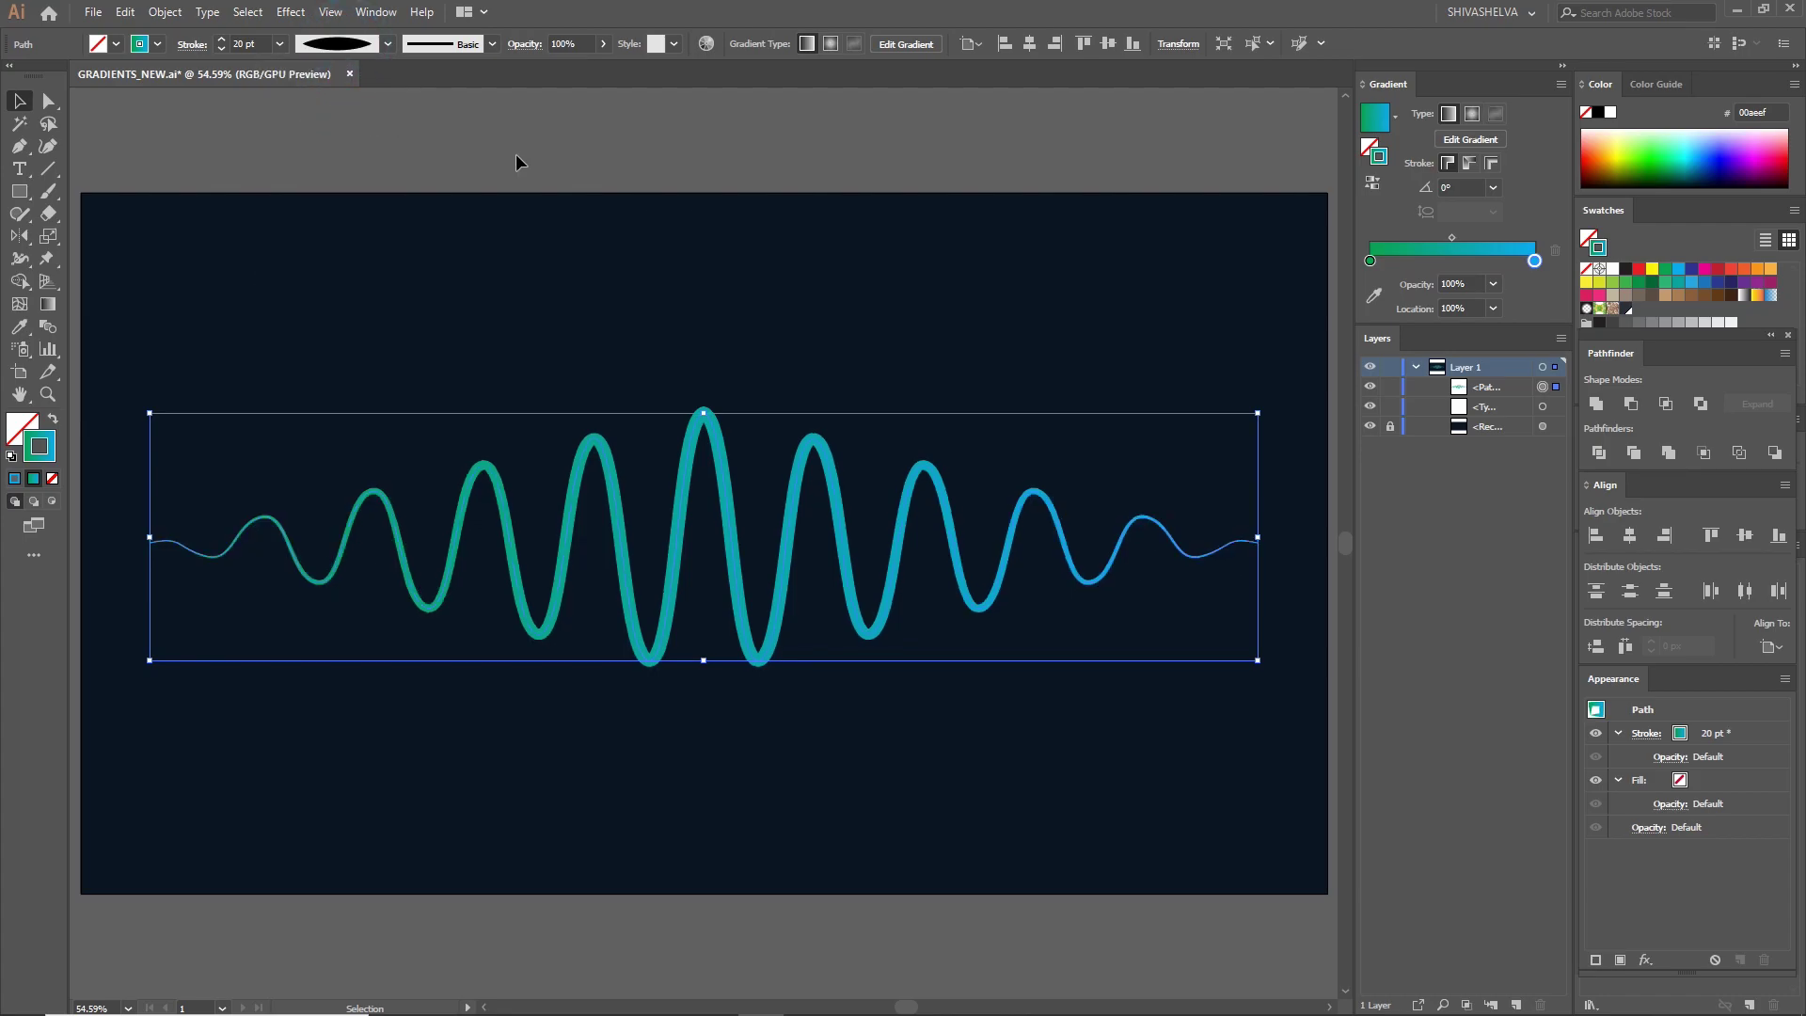
click(673, 201)
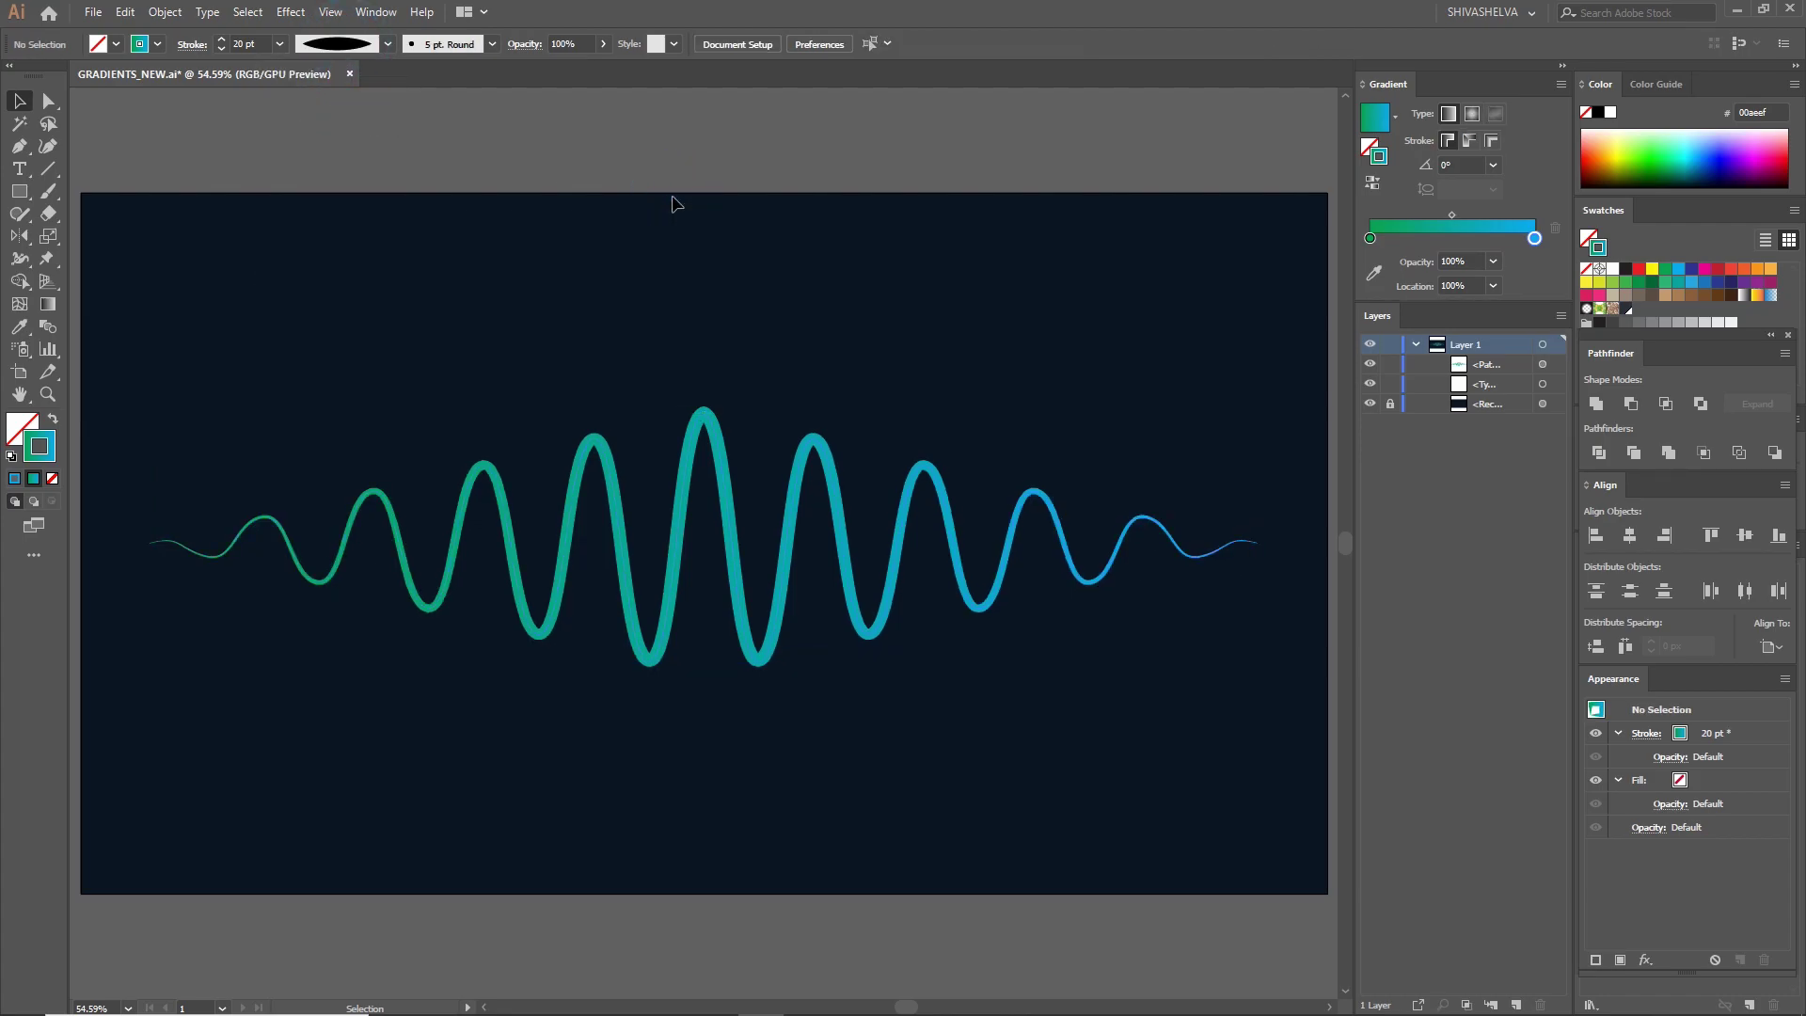
- Add the letter-spaced text "W A V E L O G O" below the wave and fill it white
click(21, 170)
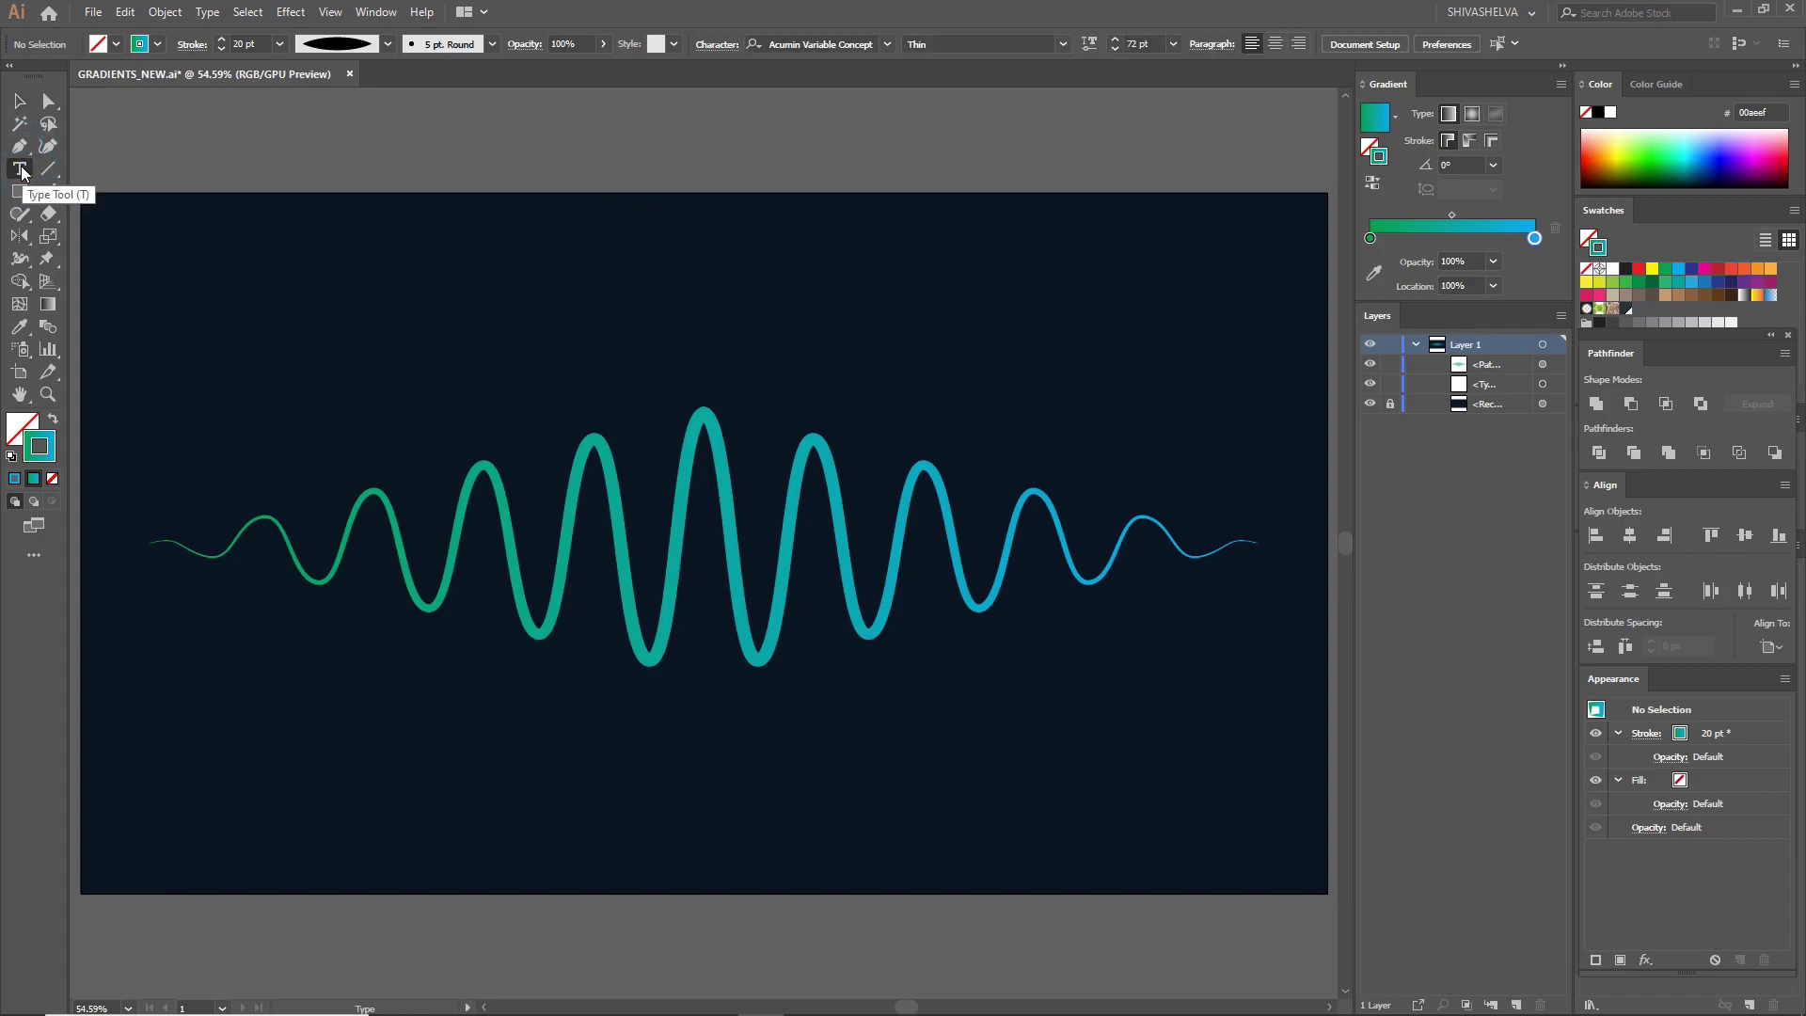
click(573, 767)
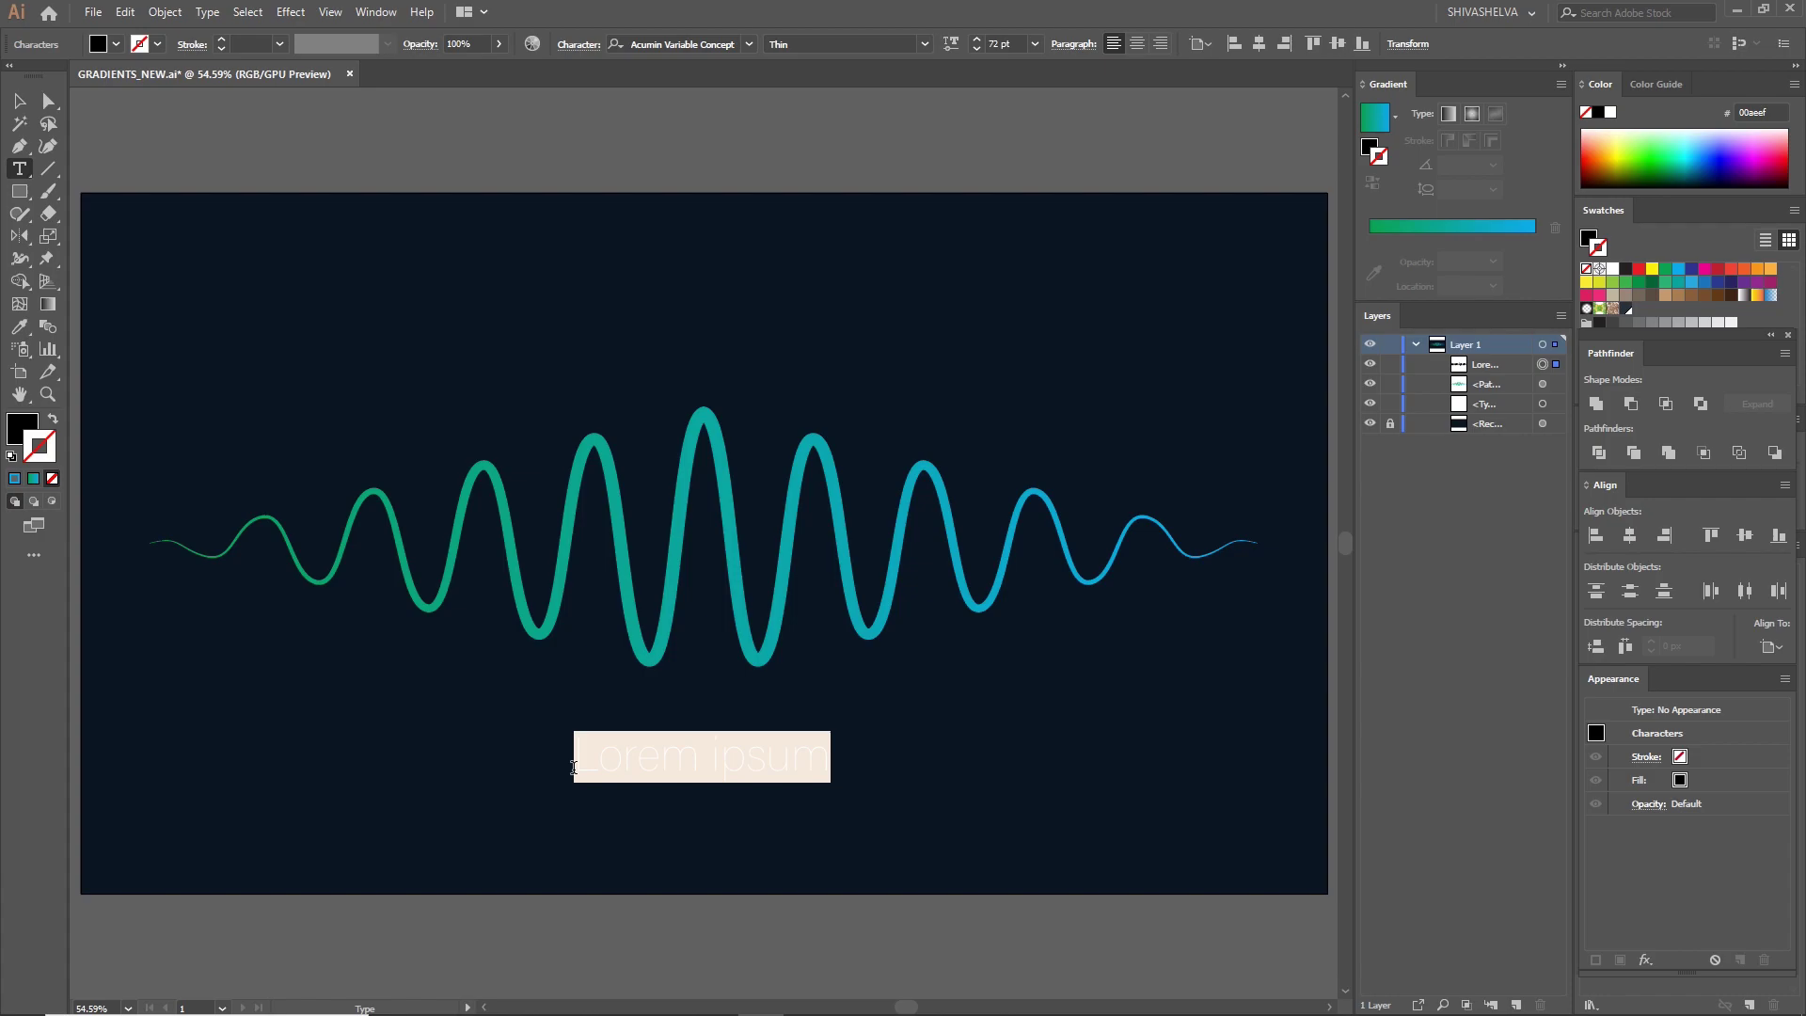
text(W A V)
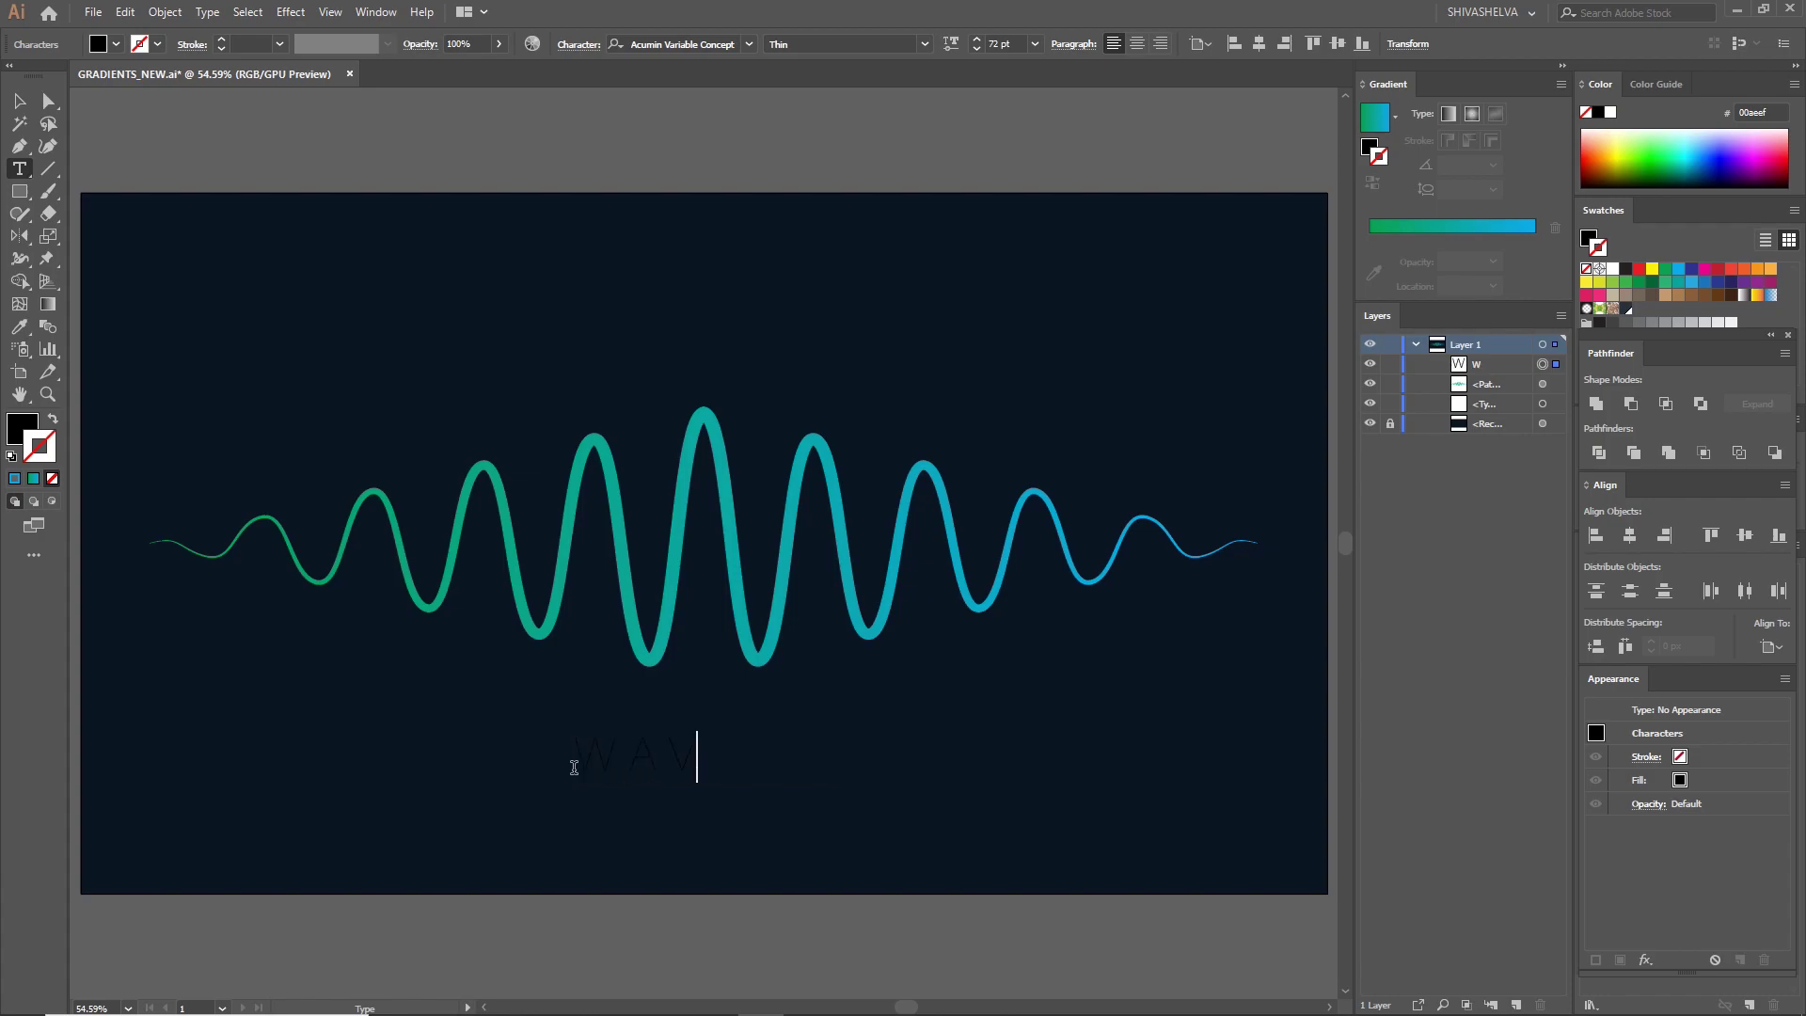
text( E  L O G O)
click(19, 101)
click(115, 45)
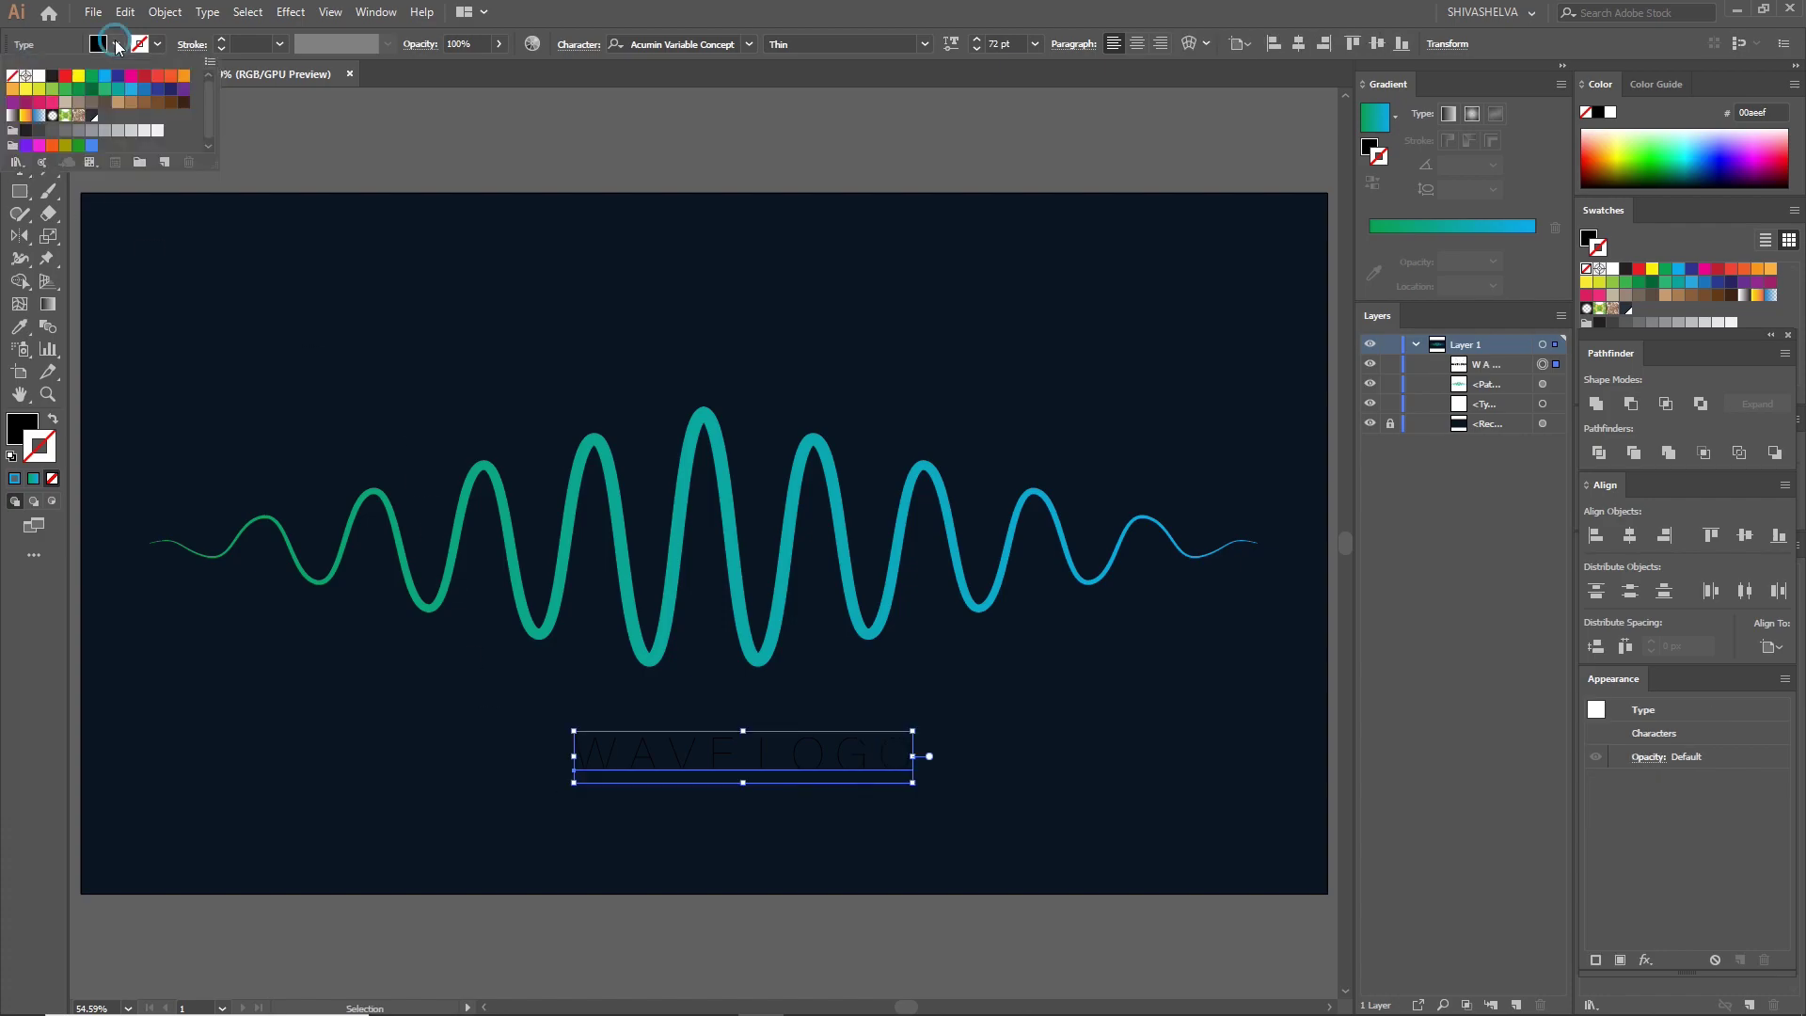
click(38, 76)
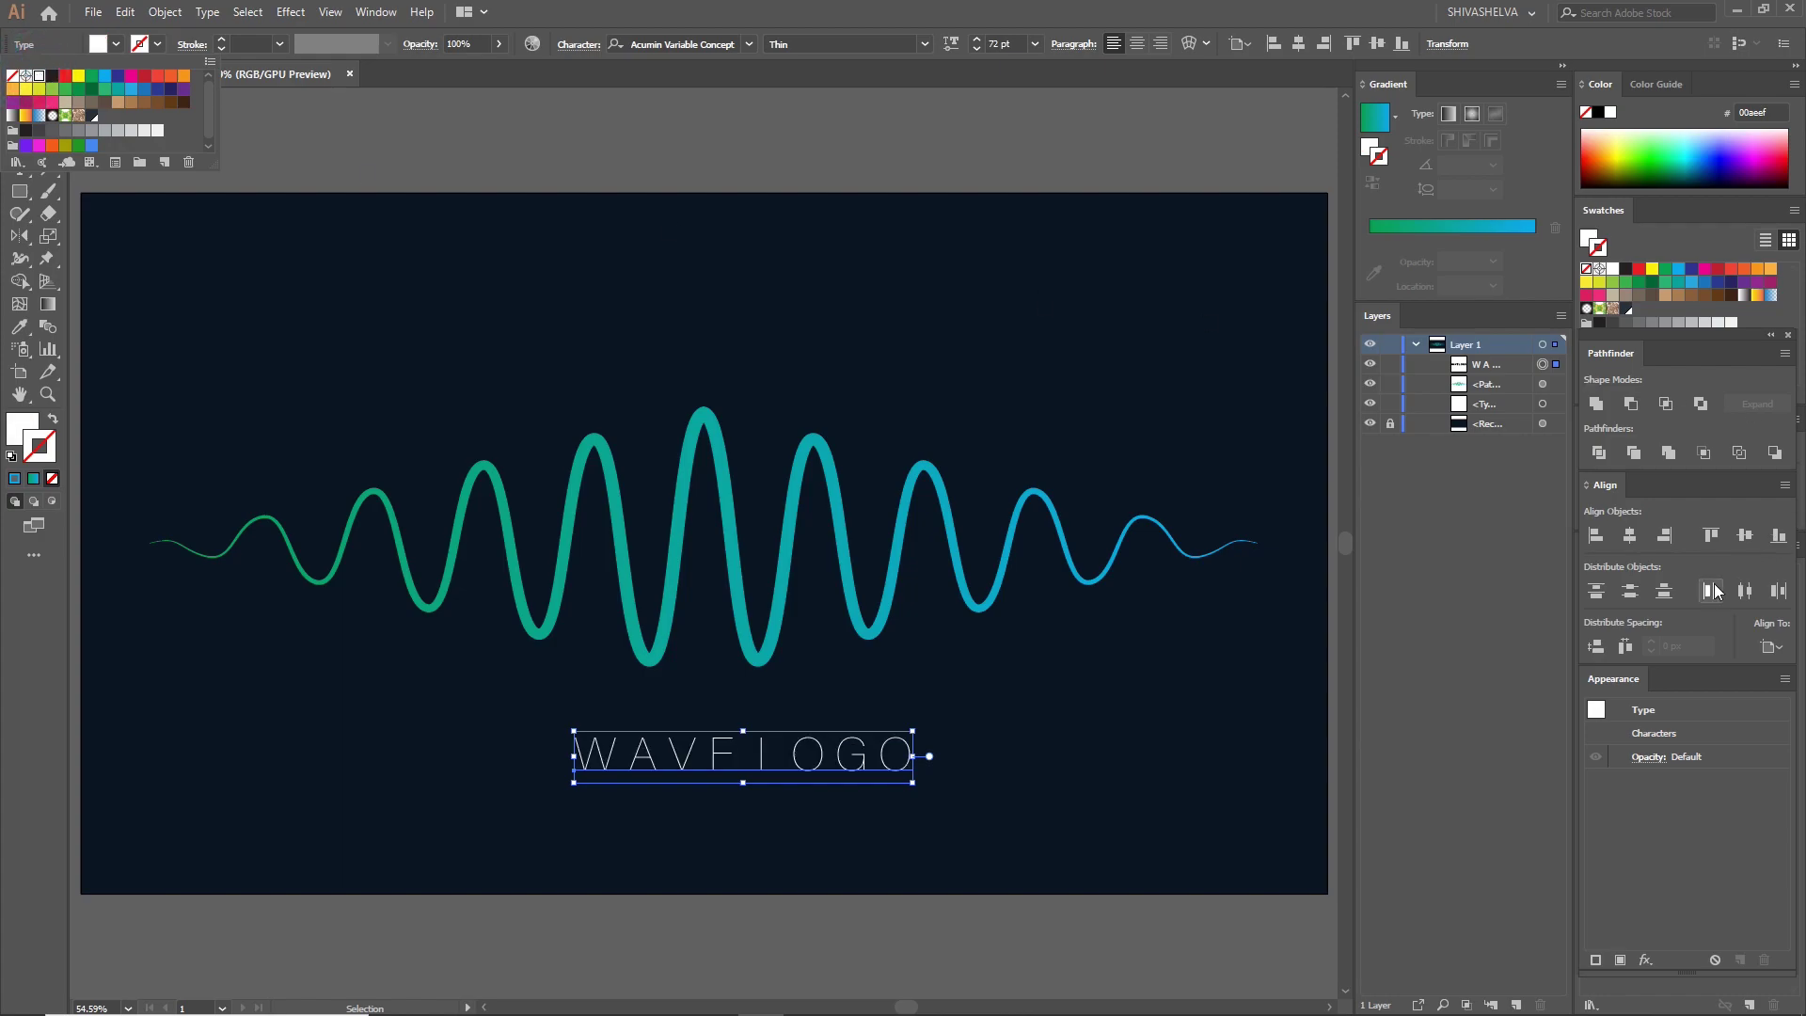
- Try to center the text horizontally on the artboard and check the alignment reference with the wave selected
click(1631, 536)
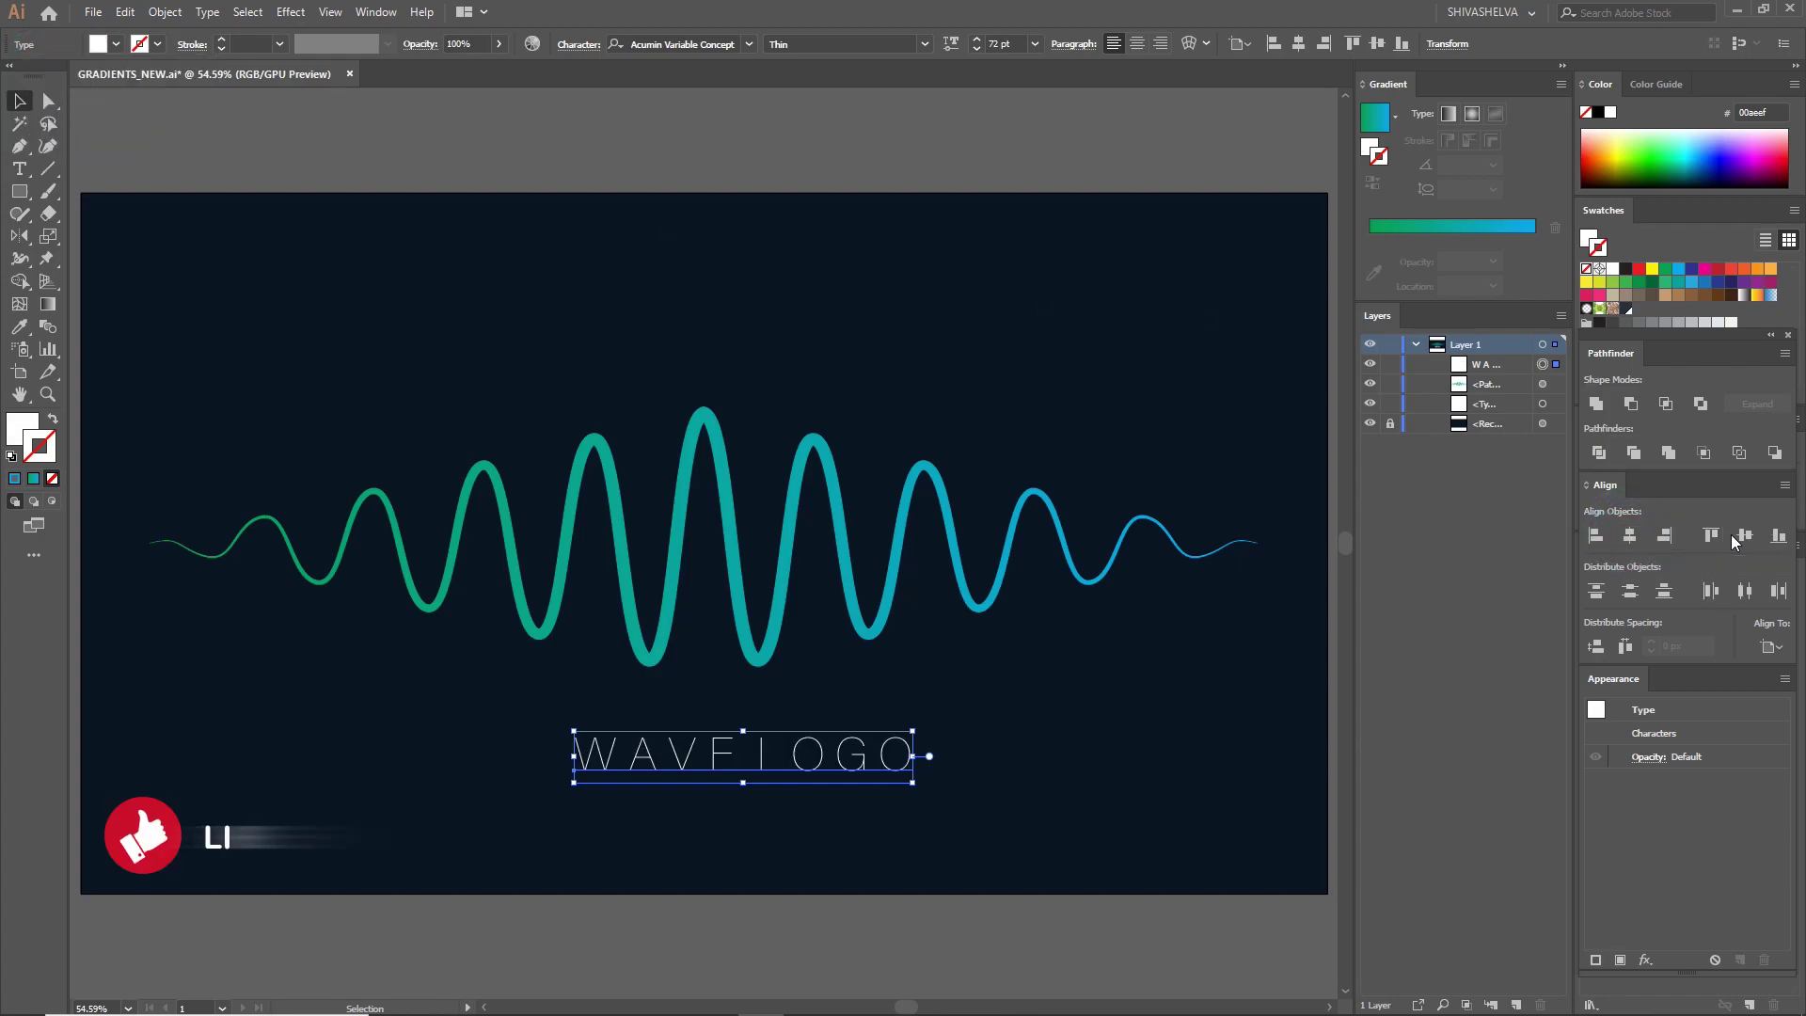
click(806, 315)
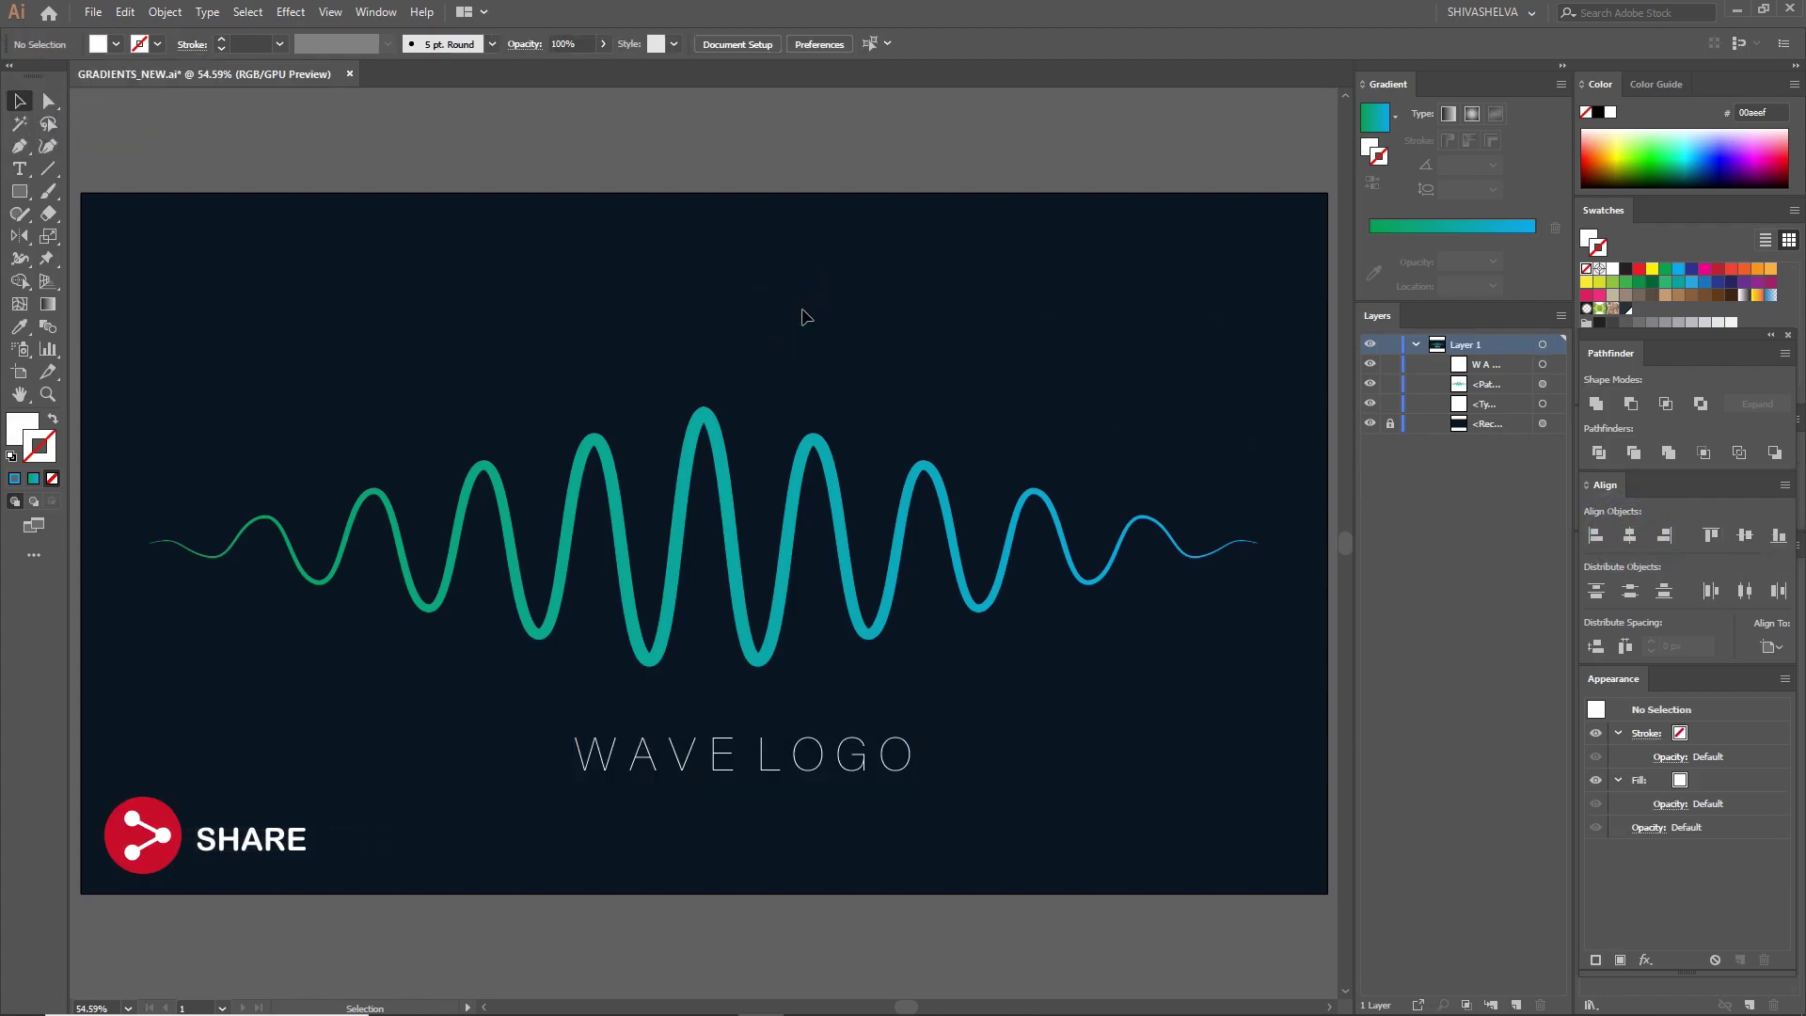
click(795, 508)
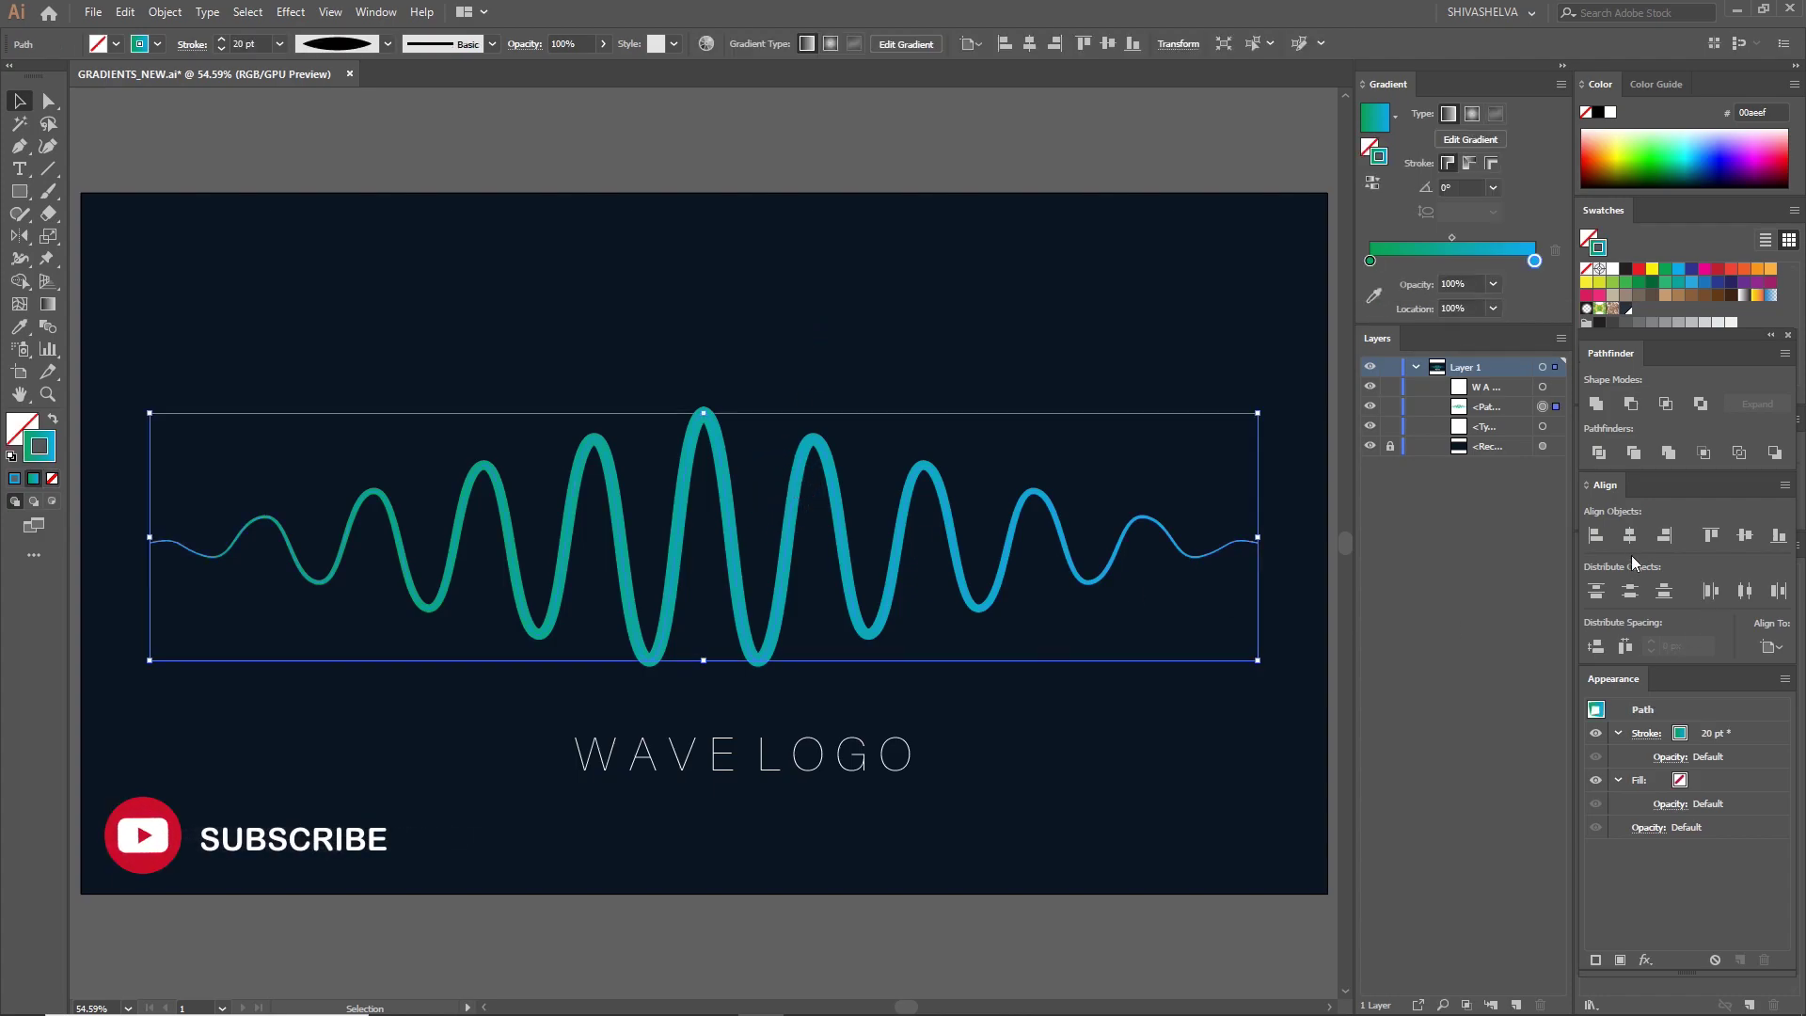
click(1773, 647)
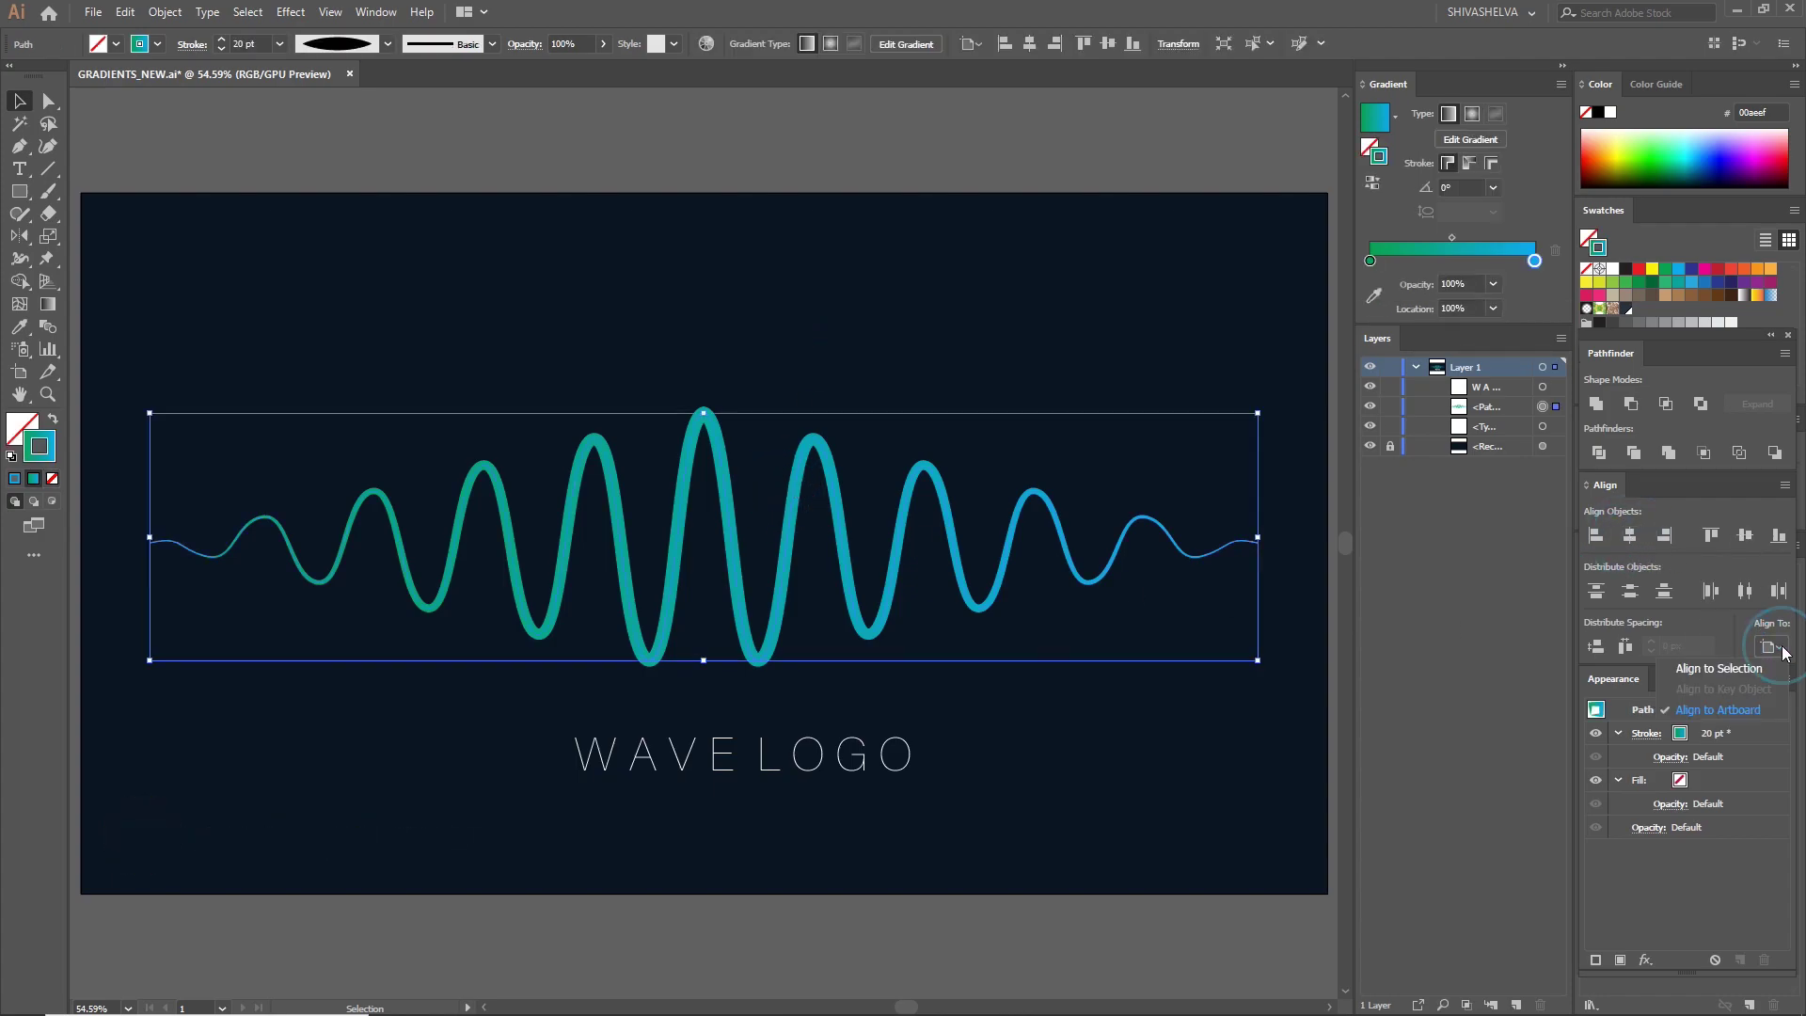
click(844, 280)
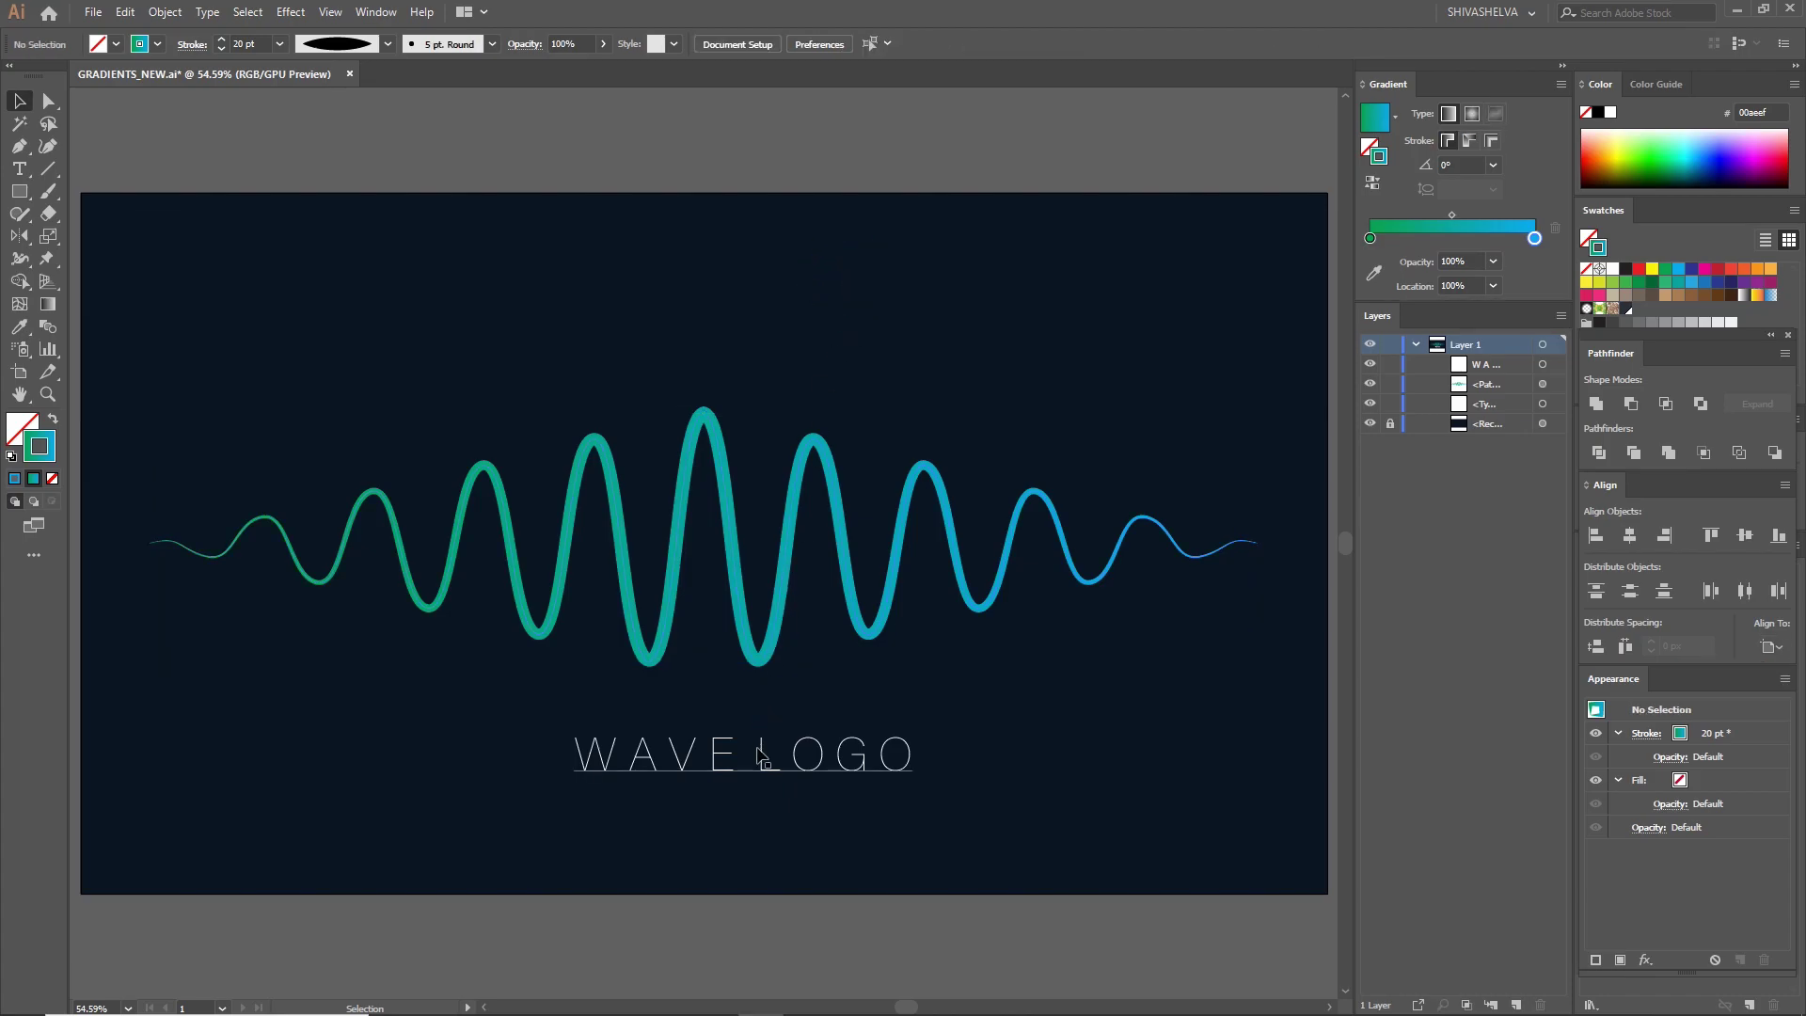